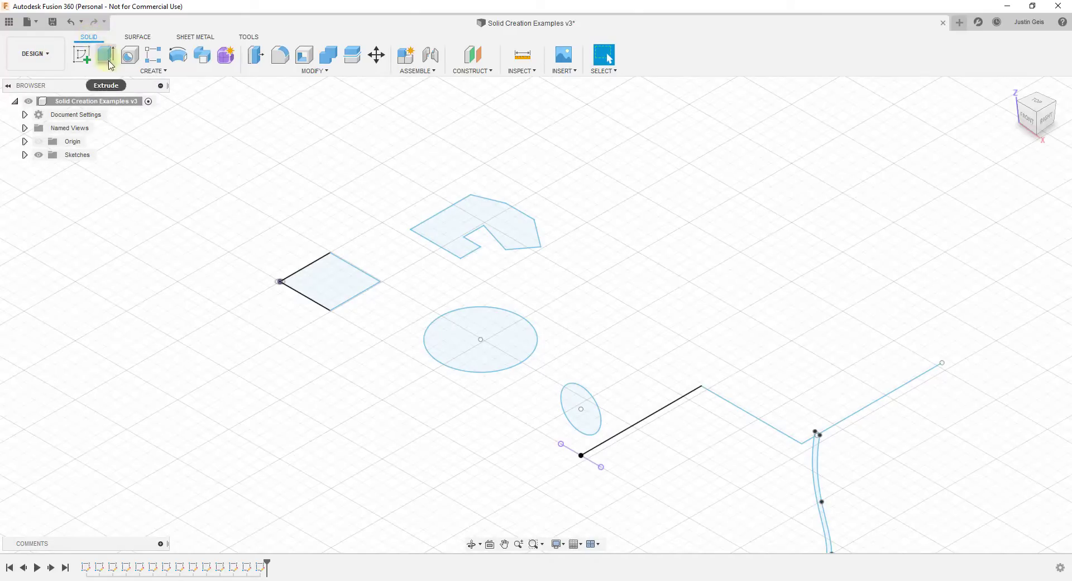
click(164, 75)
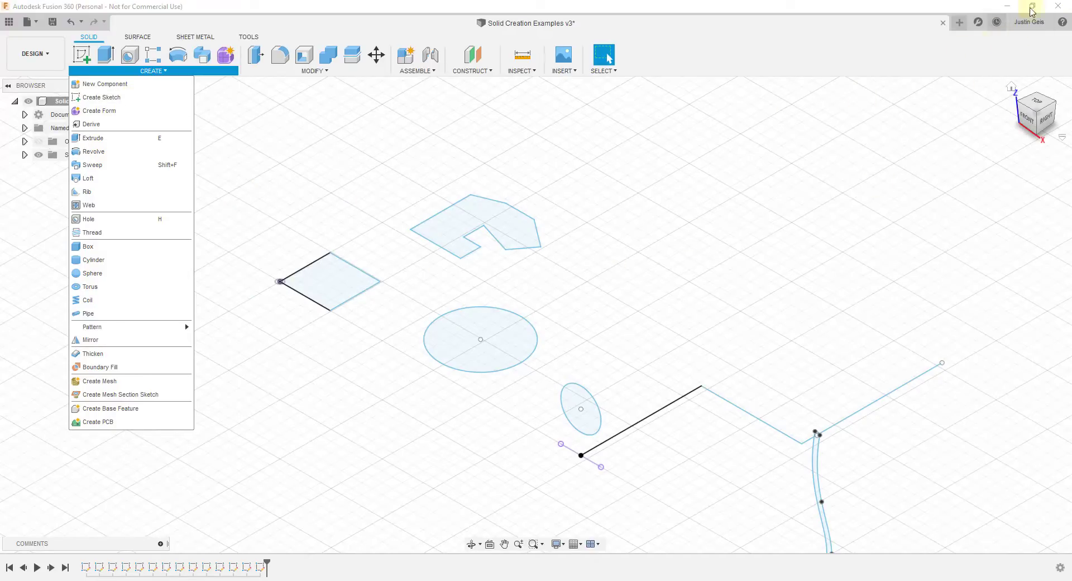
click(744, 170)
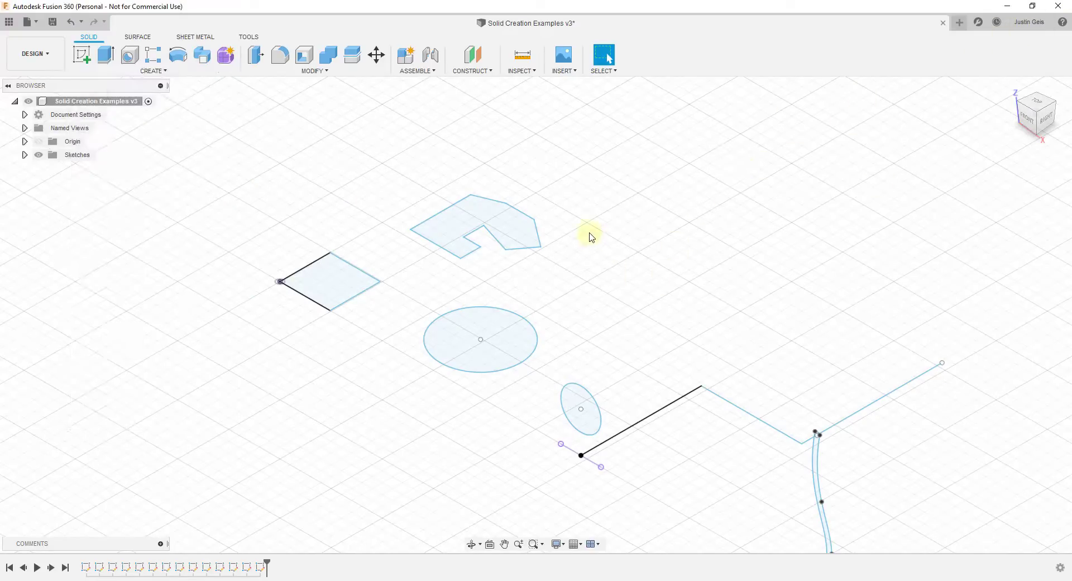
Step: Extrude the square sketch profile 20 mm upward as a new body
scroll(592, 237, up, 1)
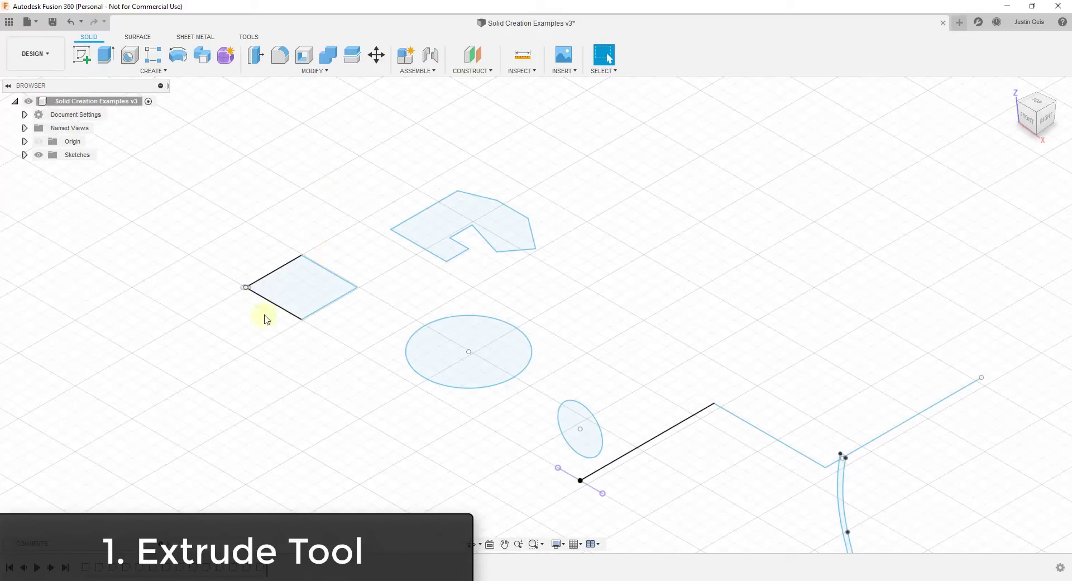
click(108, 57)
click(307, 288)
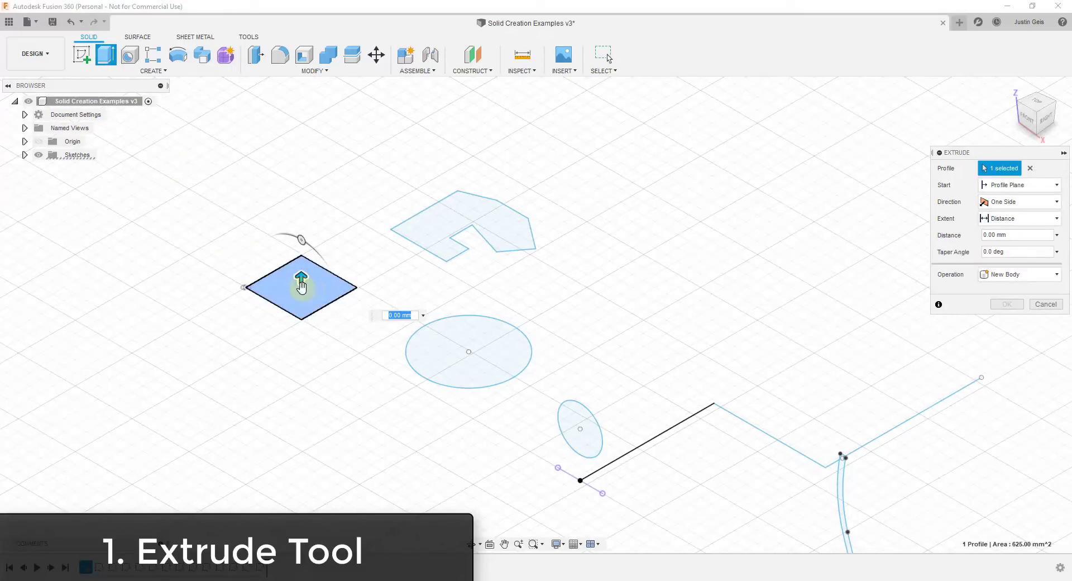
drag(302, 286, 309, 228)
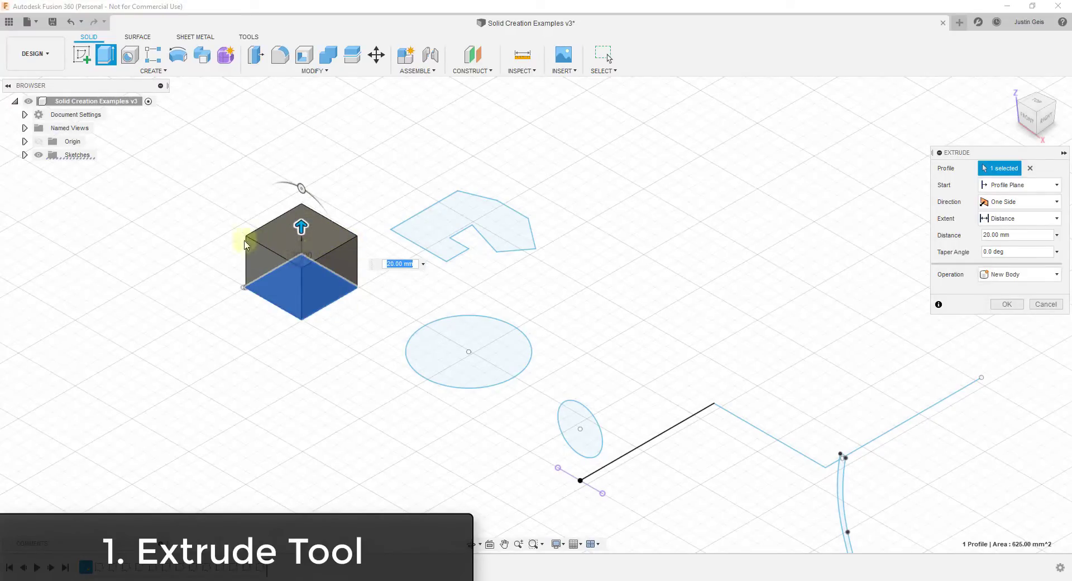
mouse_move(510, 279)
shift+middle_down()
mouse_move(529, 268)
mouse_move(505, 258)
shift+middle_up()
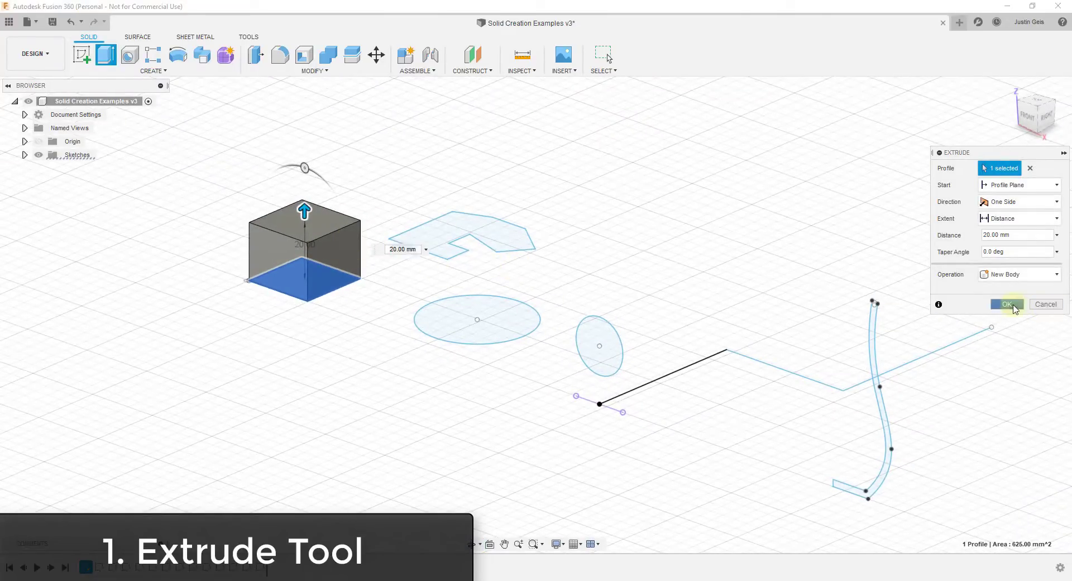
click(1013, 305)
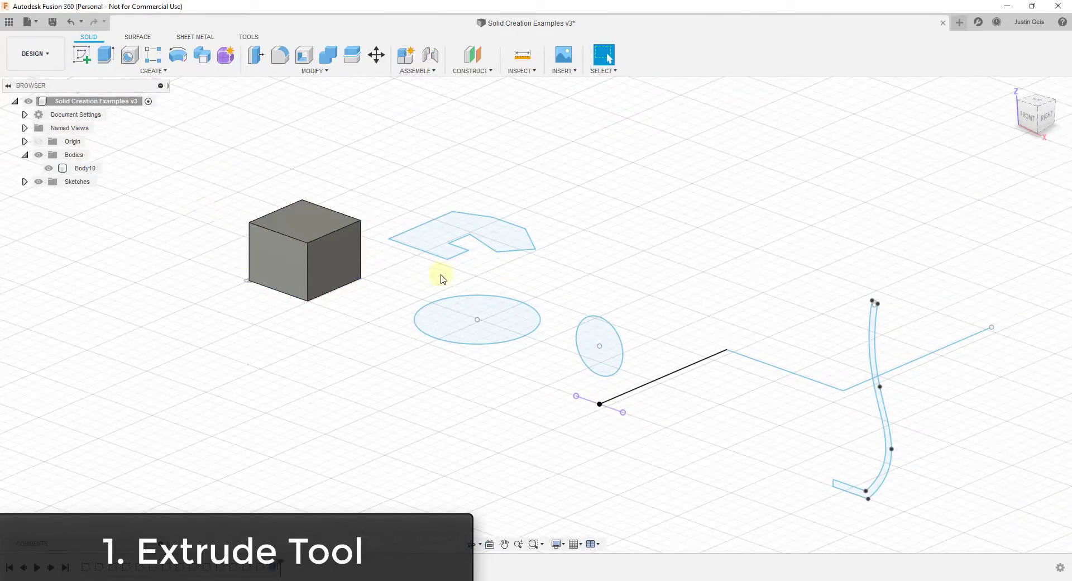
Step: Extrude the large circle profile upward into a cylinder about as tall as the square block
click(509, 323)
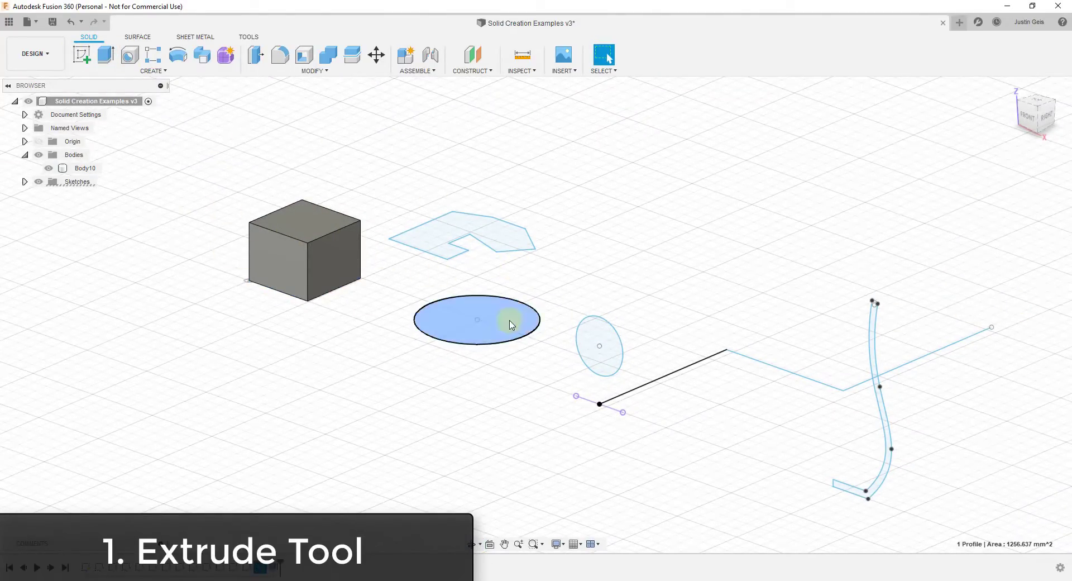
scroll(575, 304, up, 3)
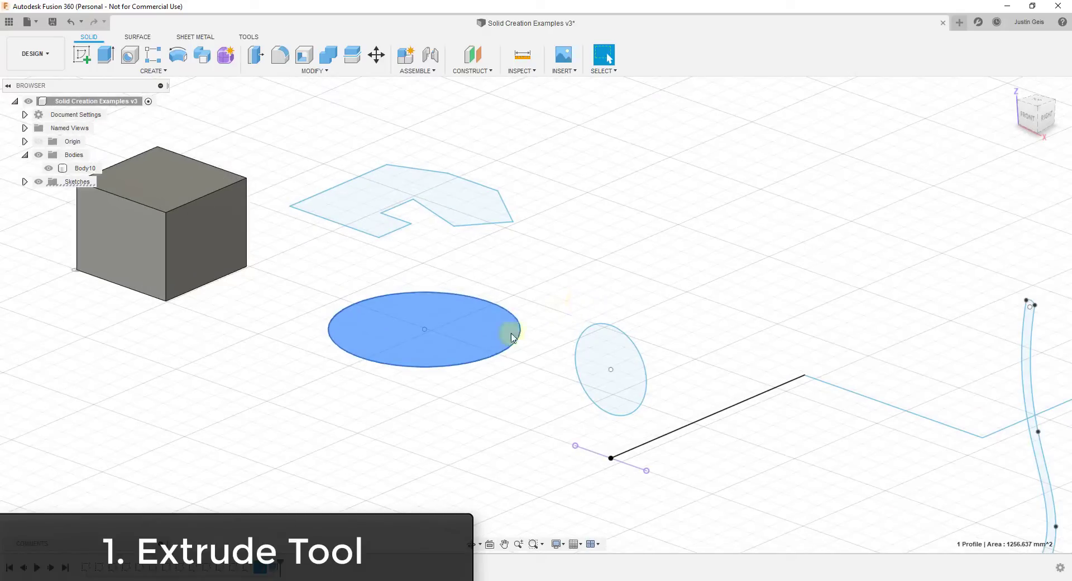
click(106, 56)
drag(422, 318, 423, 231)
click(1007, 304)
scroll(598, 305, down, 2)
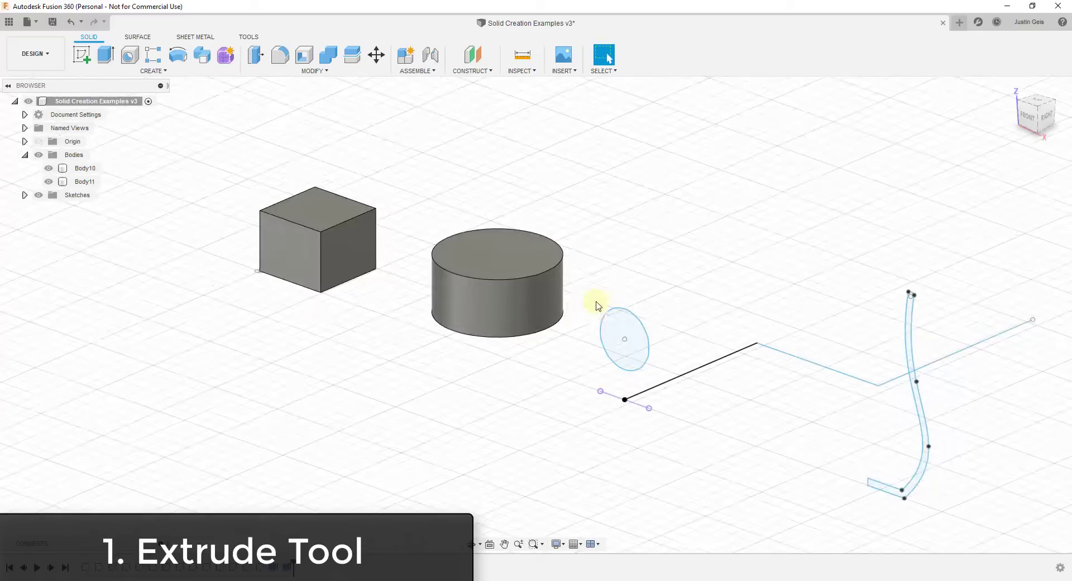
Step: Start another extrusion and show all hidden sketches, including Sketch15 with the irregular polygon
scroll(600, 260, down, 1)
click(107, 55)
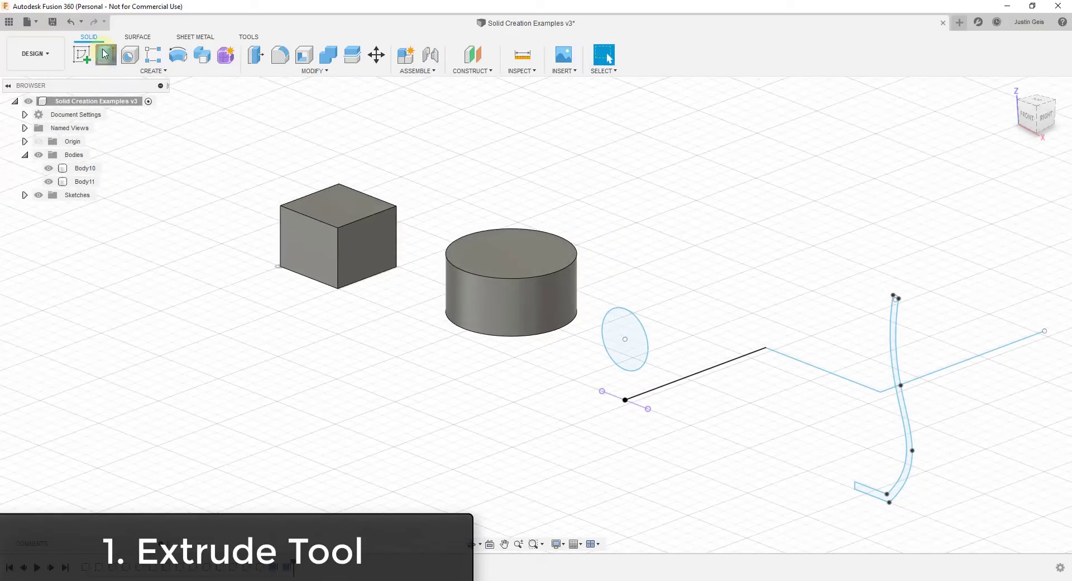
click(24, 197)
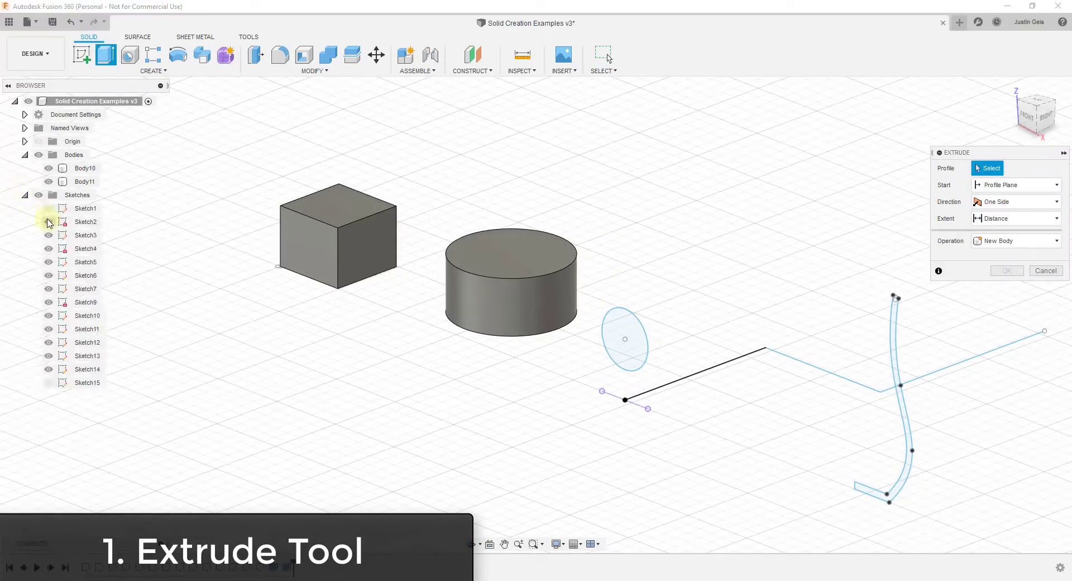
click(49, 383)
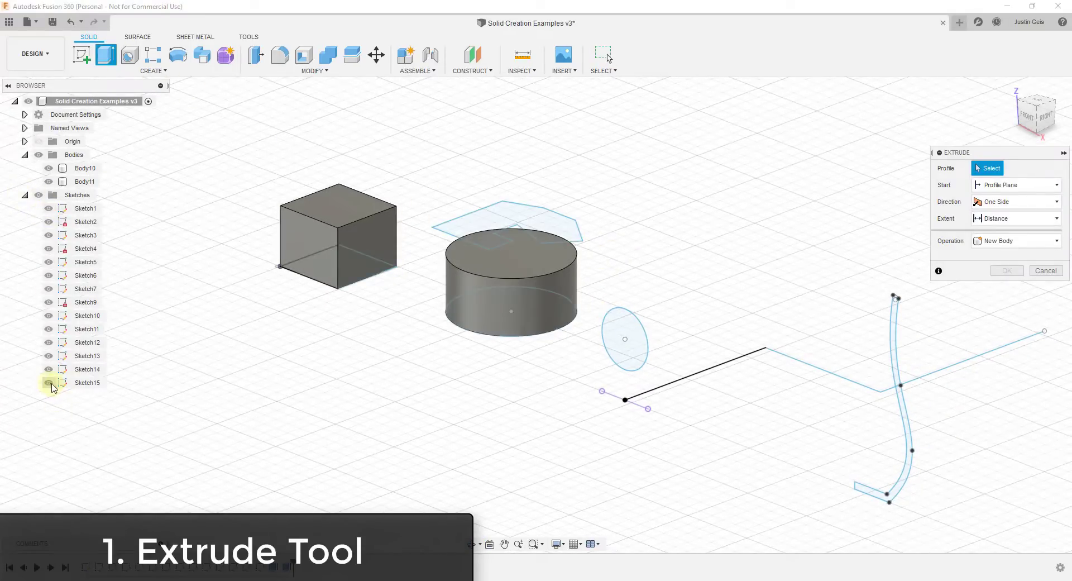
Step: Extrude the irregular polygon profile in Sketch15 20 mm upward as a new body with no taper
mouse_move(391, 296)
shift+middle_down()
mouse_move(426, 292)
mouse_move(450, 233)
shift+middle_up()
click(453, 165)
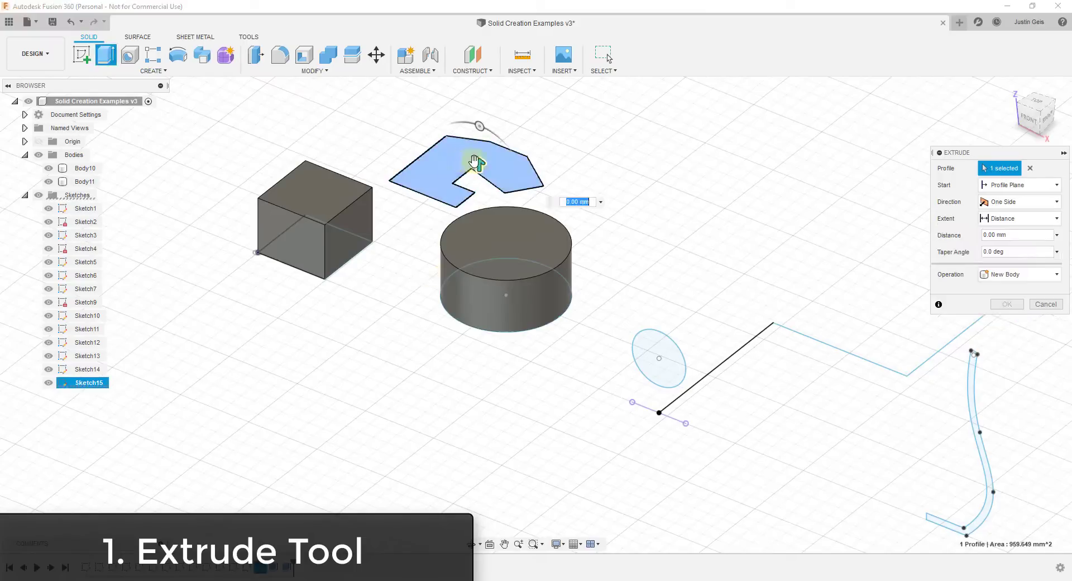
drag(478, 162, 480, 113)
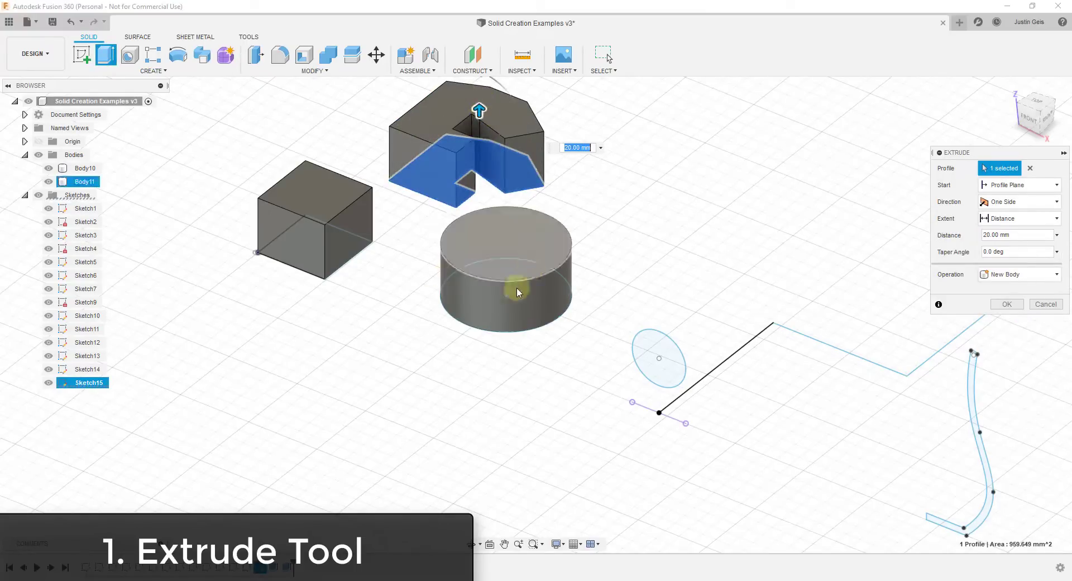
scroll(579, 291, up, 2)
click(1019, 274)
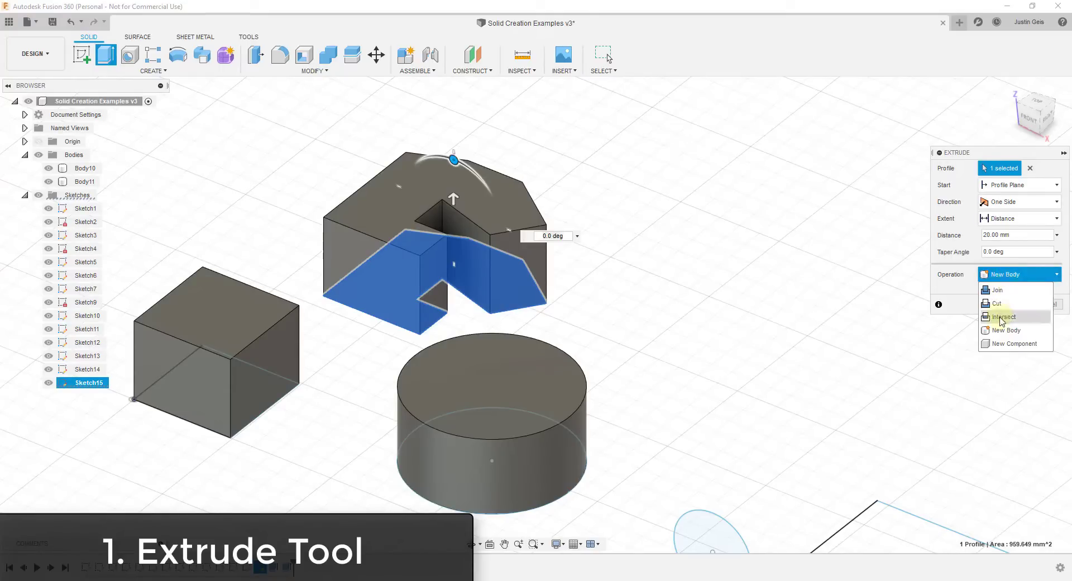
click(833, 284)
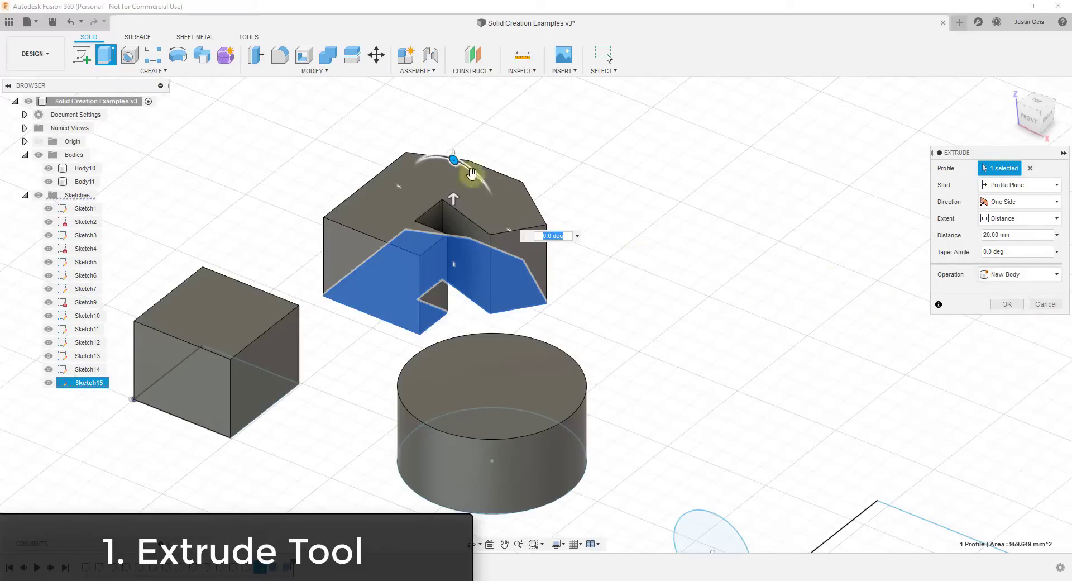
mouse_move(451, 162)
mouse_down()
mouse_move(463, 162)
mouse_move(452, 159)
mouse_up()
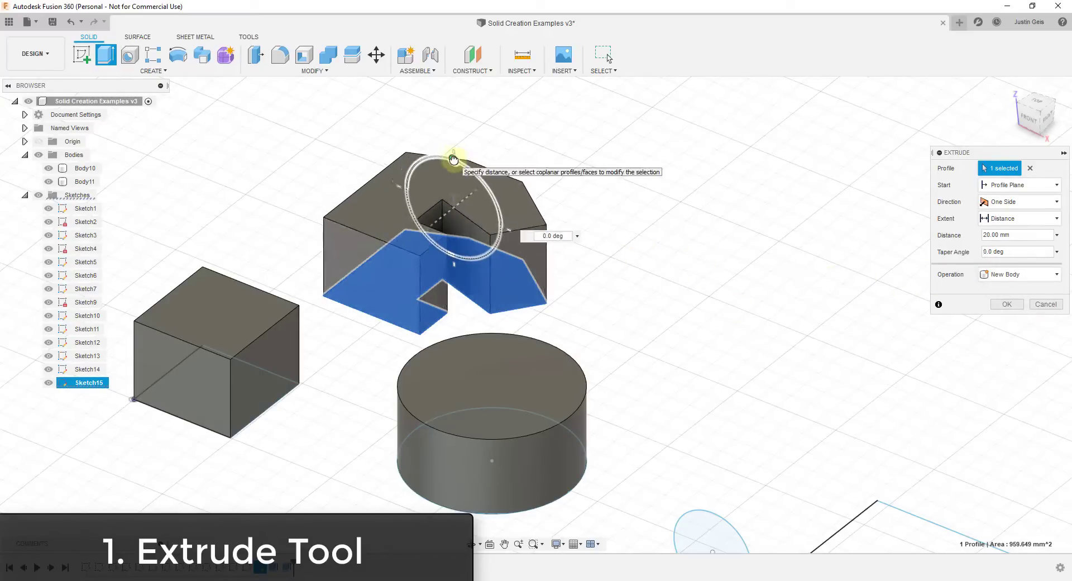
scroll(519, 167, down, 3)
scroll(495, 266, up, 2)
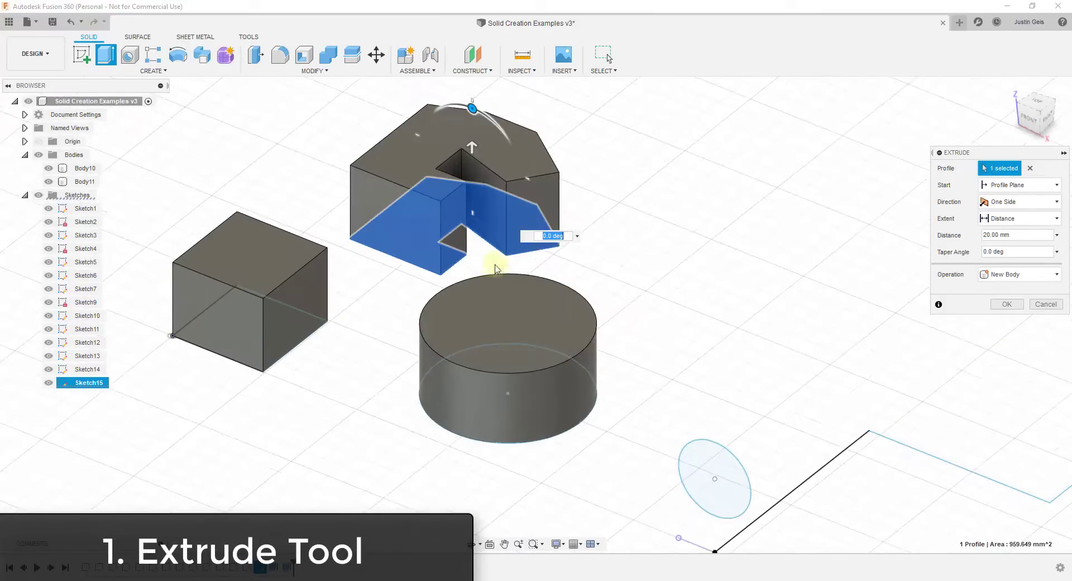
click(1001, 309)
scroll(365, 179, down, 3)
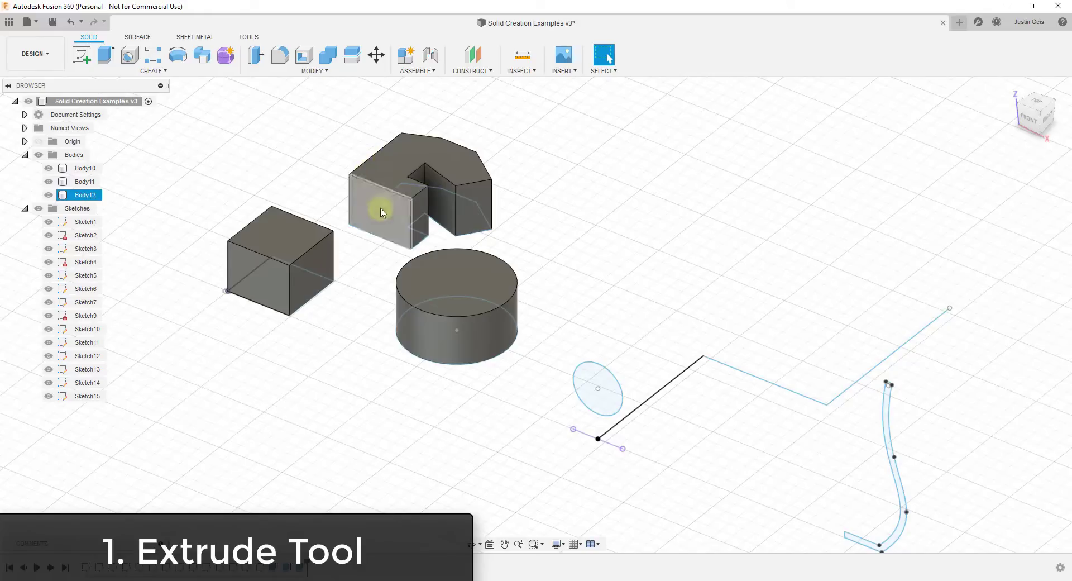
key(Escape)
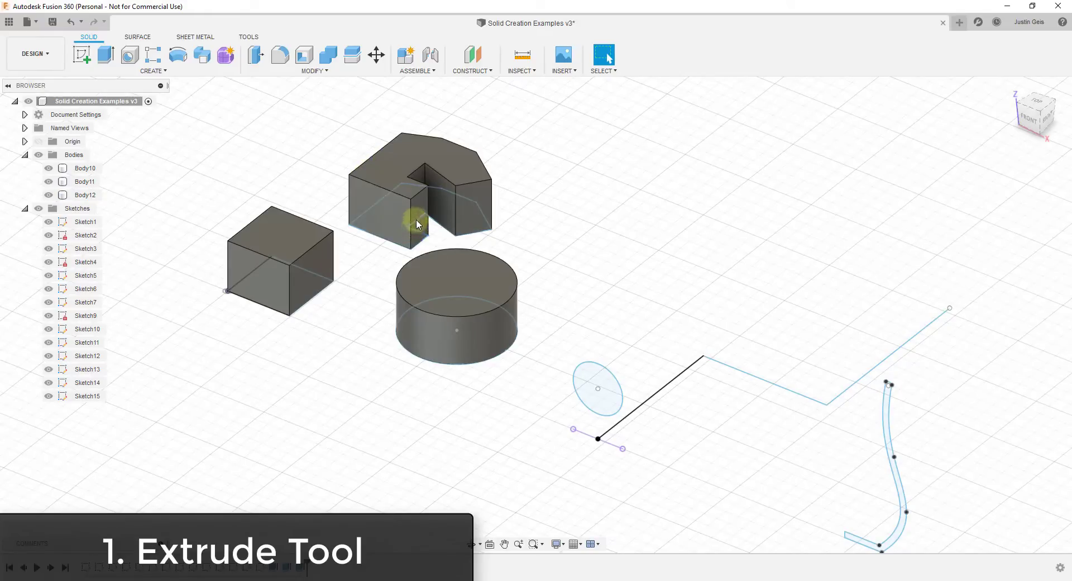
Step: Revolve the curved vase profile in Sketch7 by 360 degrees about the short vertical line at the inner end of its base
scroll(558, 279, down, 5)
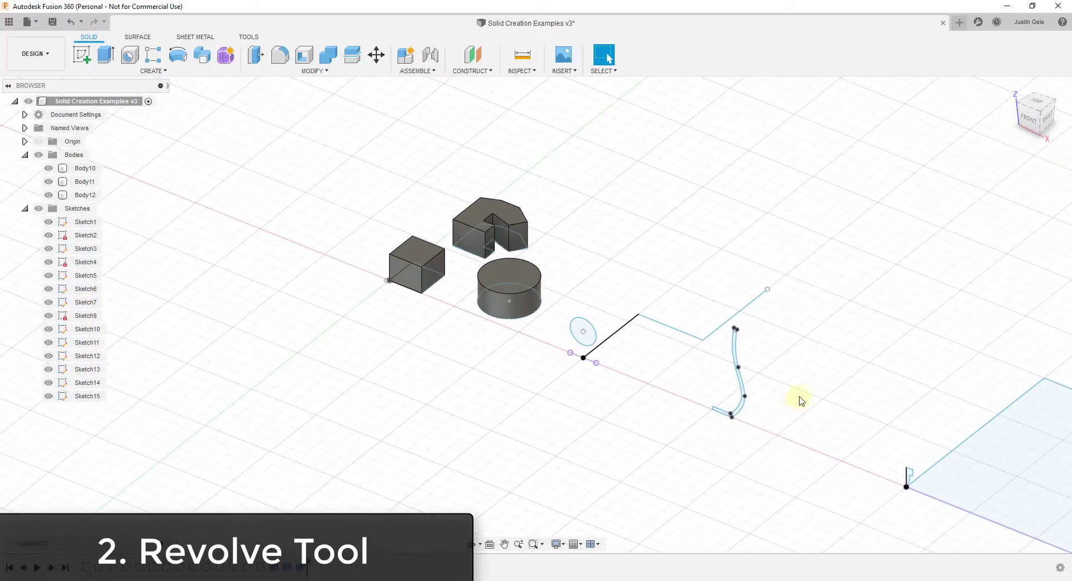
mouse_move(819, 395)
shift+middle_down()
mouse_move(836, 388)
mouse_move(783, 383)
mouse_move(844, 432)
mouse_move(749, 394)
shift+middle_up()
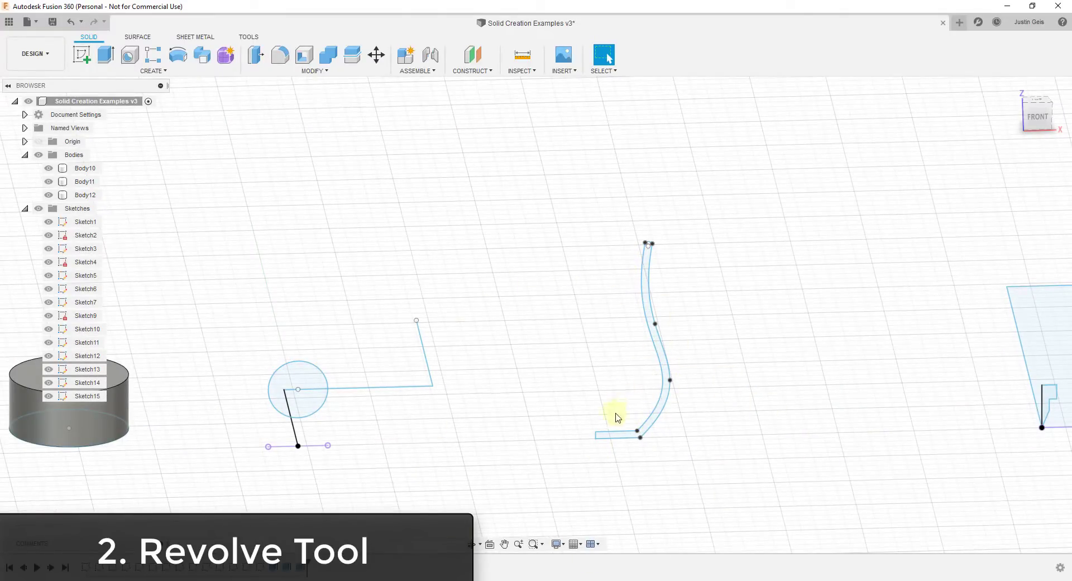
scroll(617, 418, down, 1)
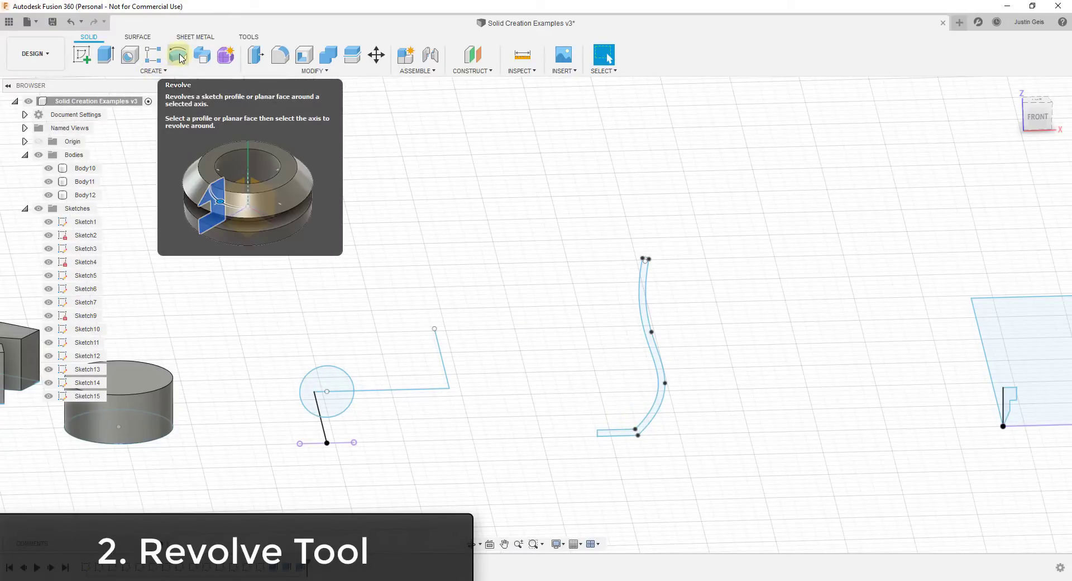
click(150, 72)
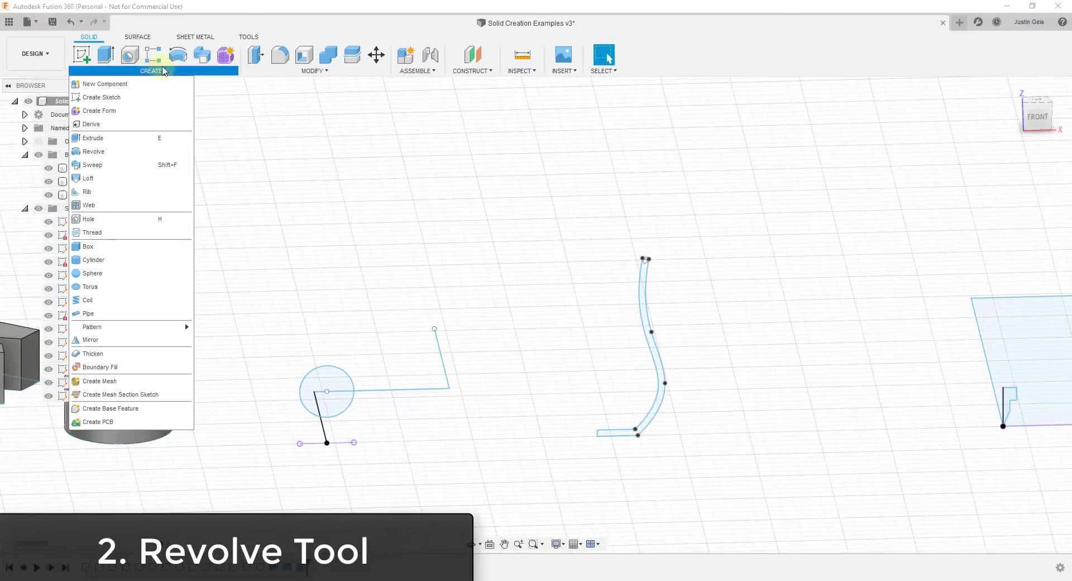
click(180, 56)
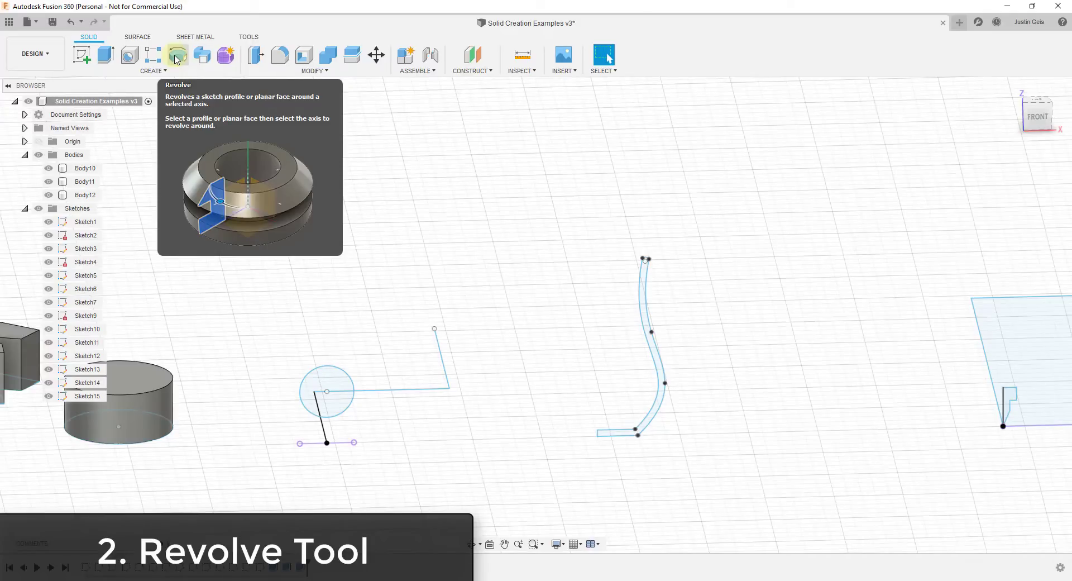
click(177, 58)
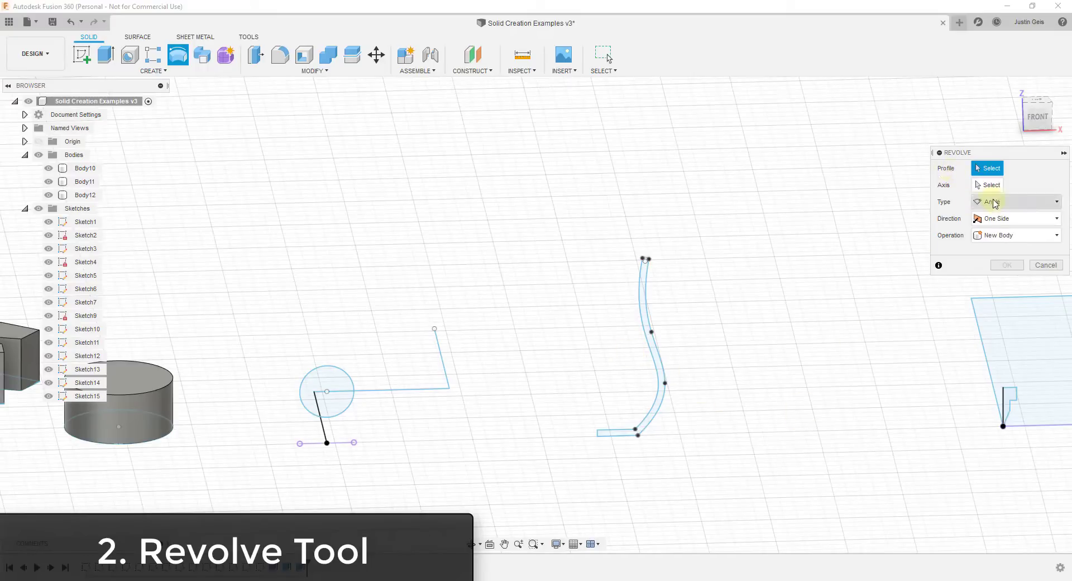
click(658, 365)
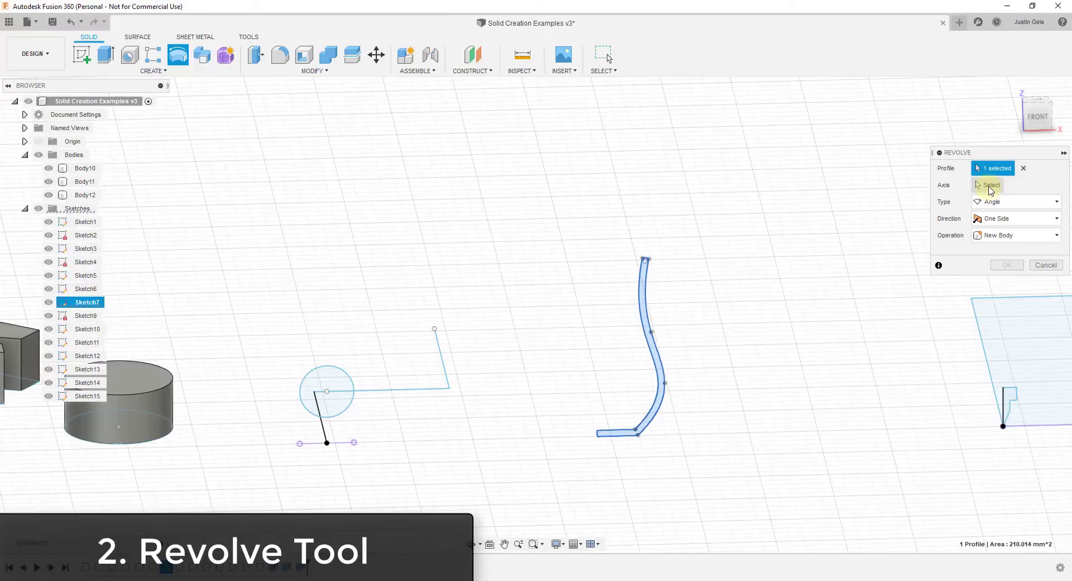
click(989, 188)
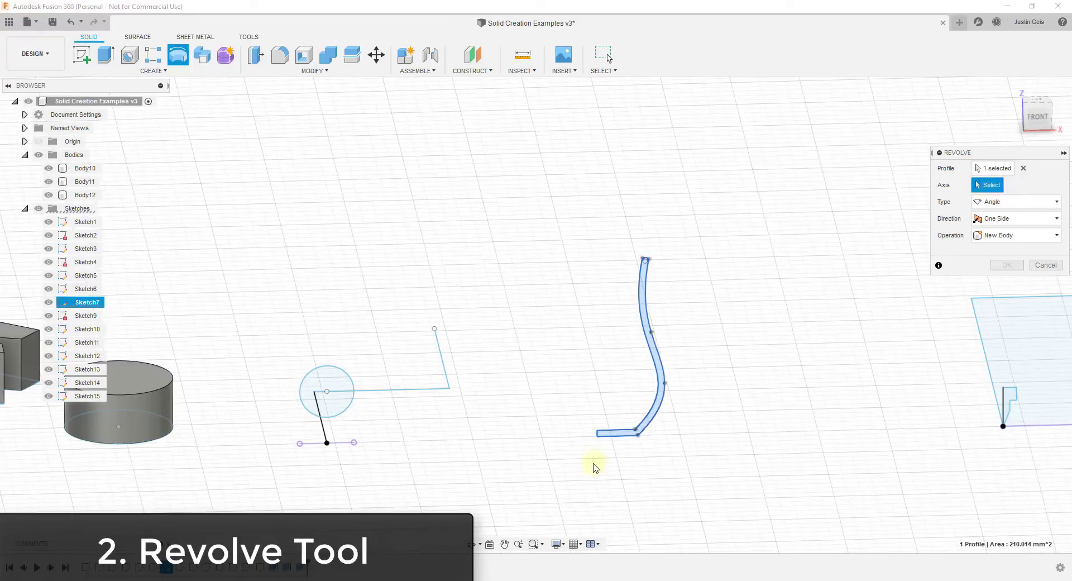
scroll(596, 437, up, 6)
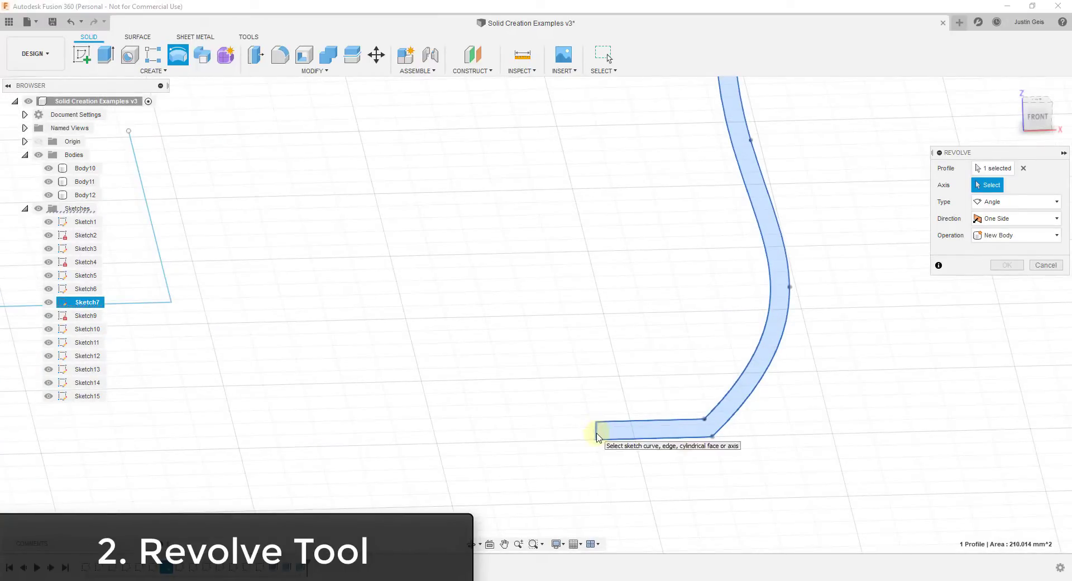
click(596, 434)
scroll(692, 445, down, 8)
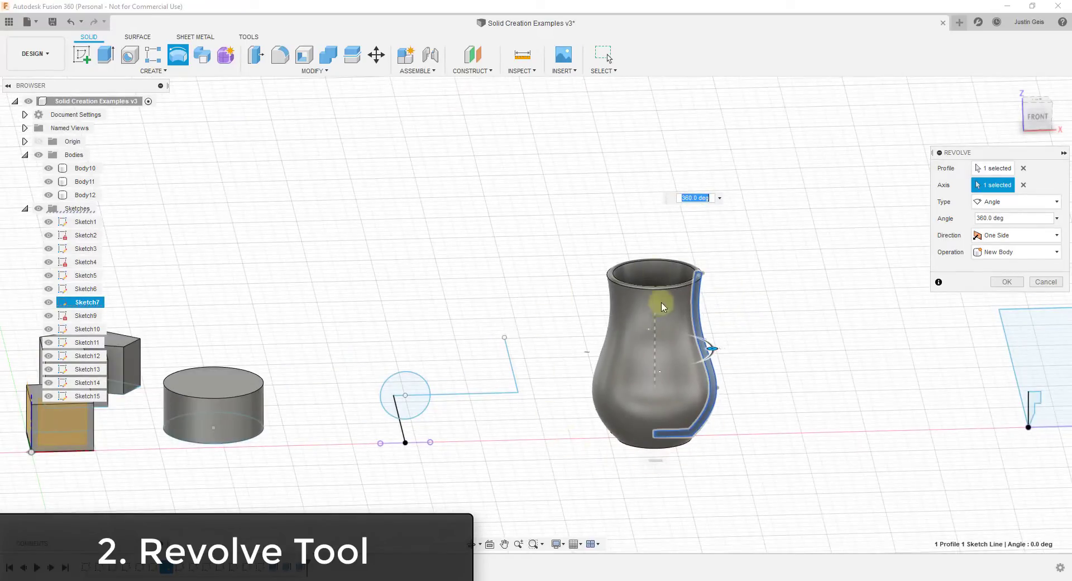
Step: Set the vase's revolve type to Full and switch it back to Angle
click(1018, 205)
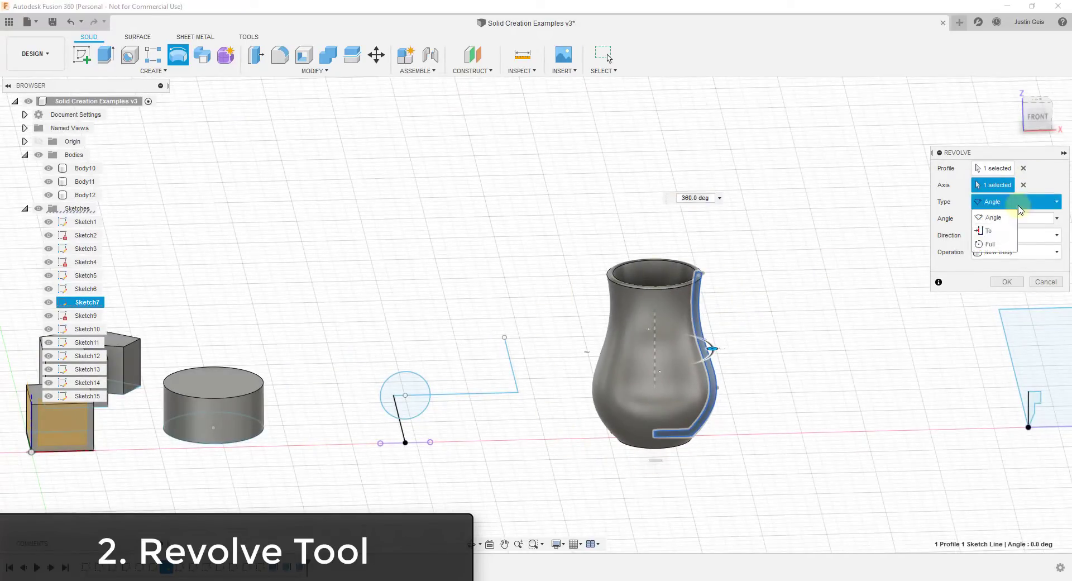
click(992, 246)
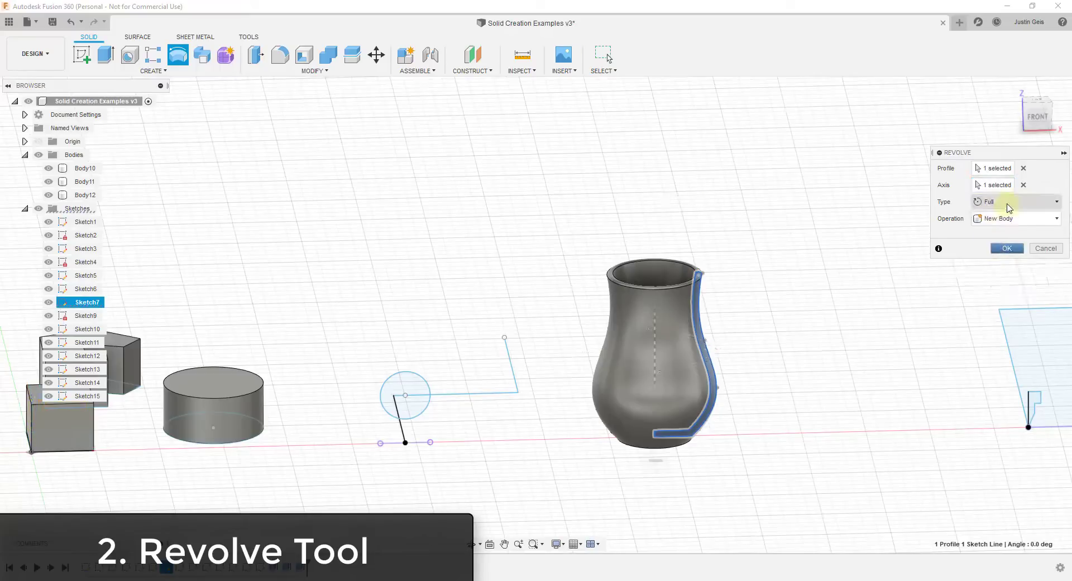
click(1009, 208)
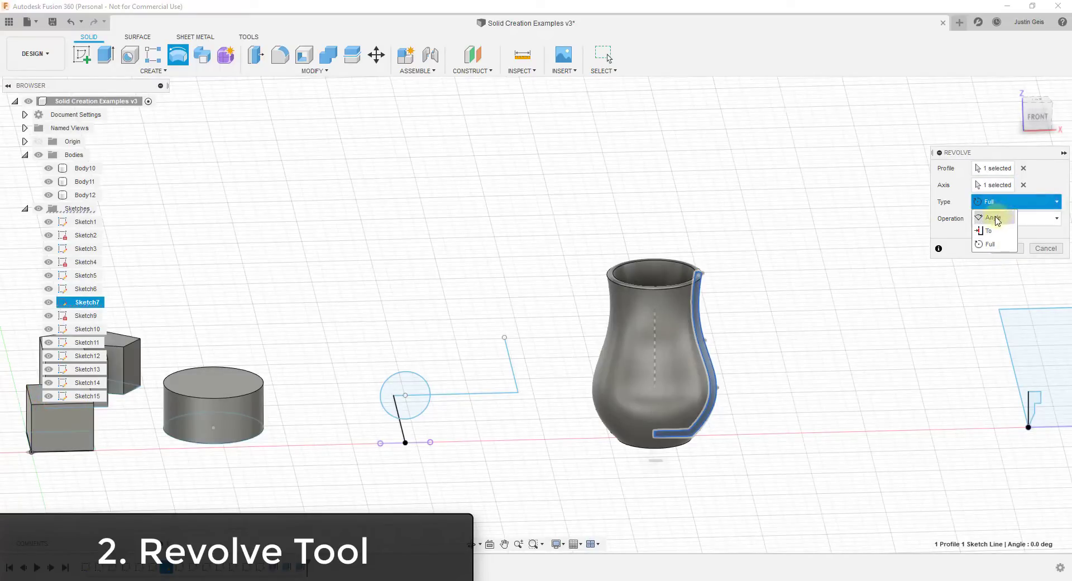
click(999, 220)
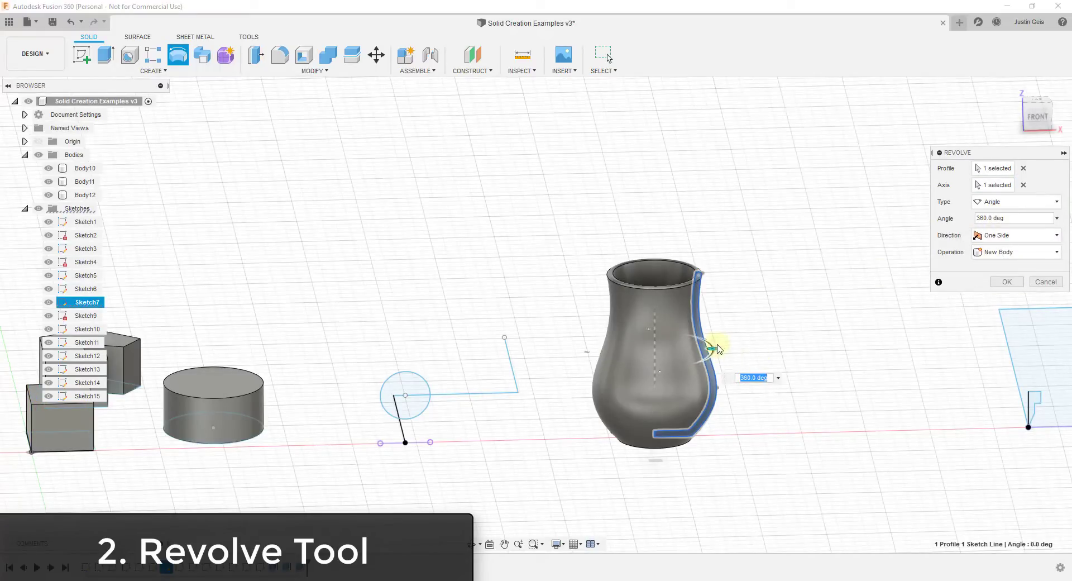
Step: Reduce the vase's revolve angle to 245 degrees and cancel the revolve
drag(716, 351, 646, 426)
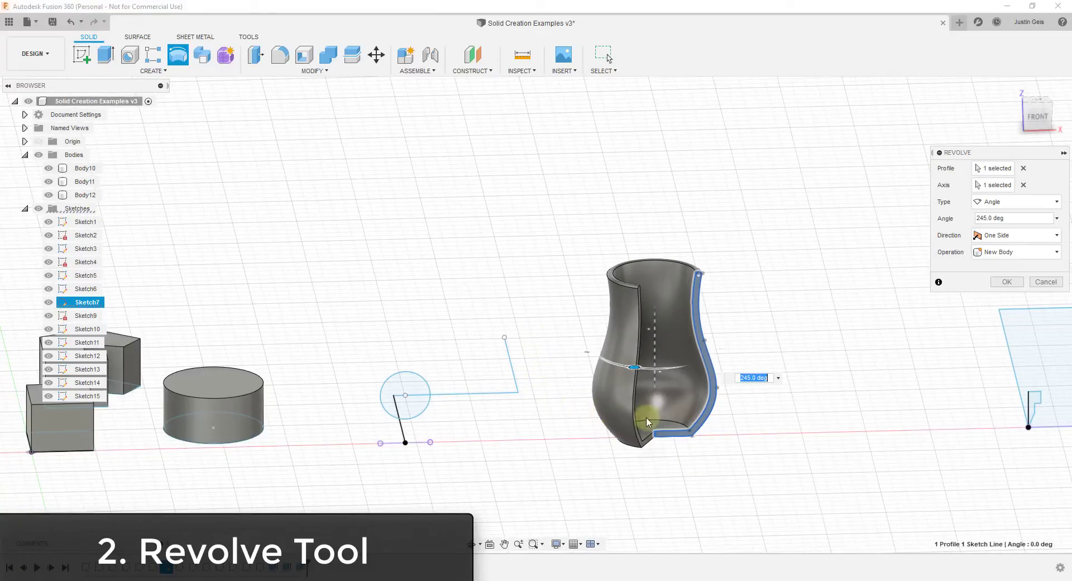
click(1046, 282)
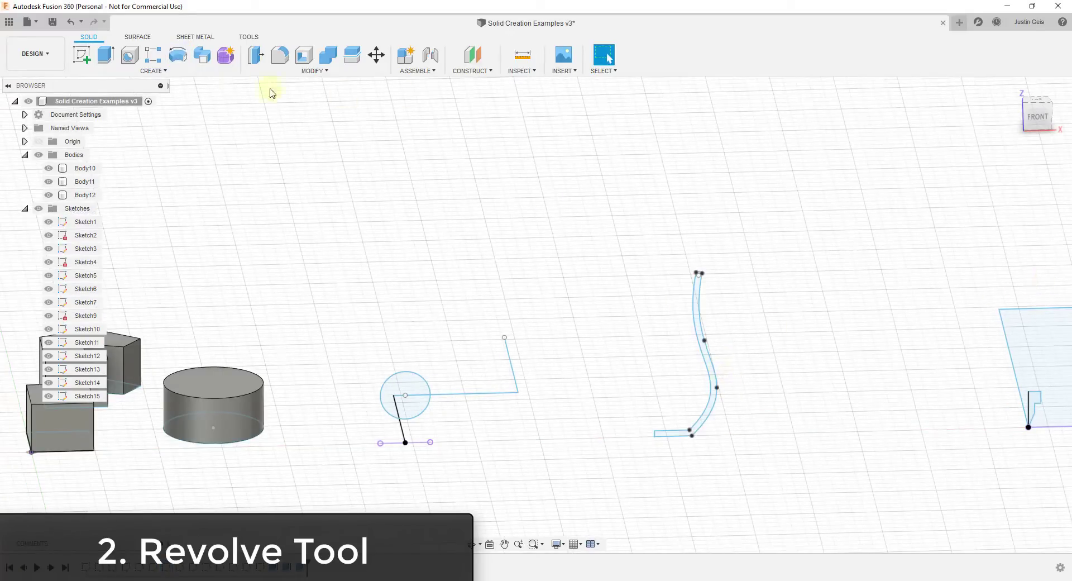
Step: Try revolving the vase profile in Sketch7 by 360 degrees about the origin's vertical Z axis, and cancel it
click(178, 54)
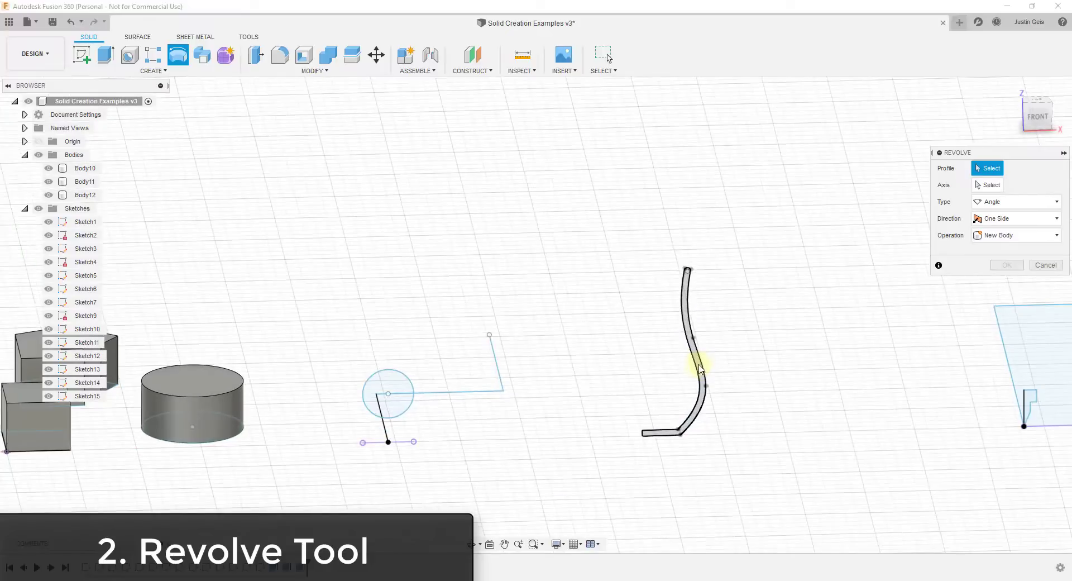
click(700, 368)
scroll(820, 266, down, 2)
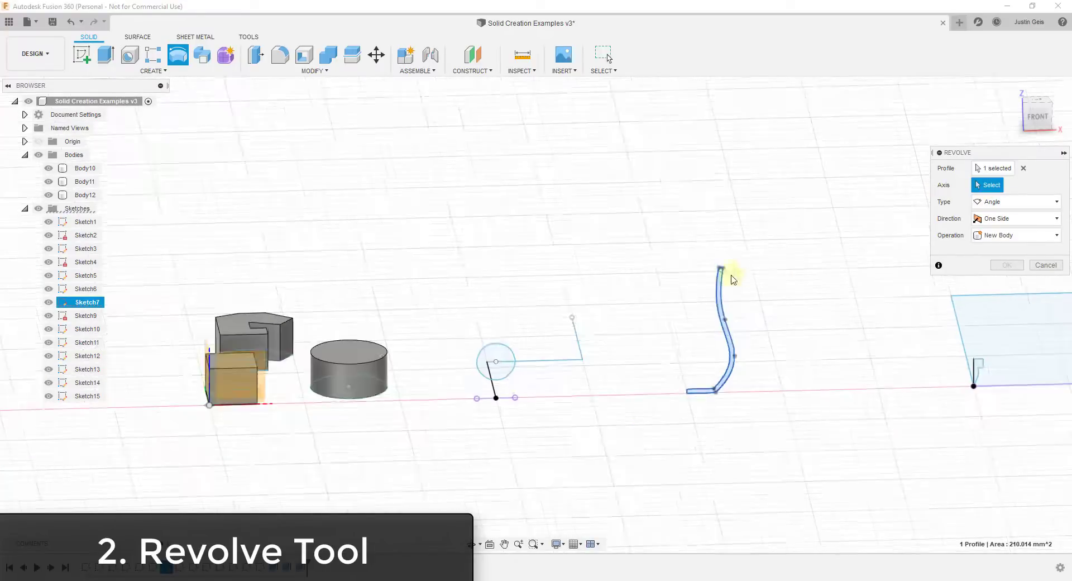
scroll(733, 279, down, 1)
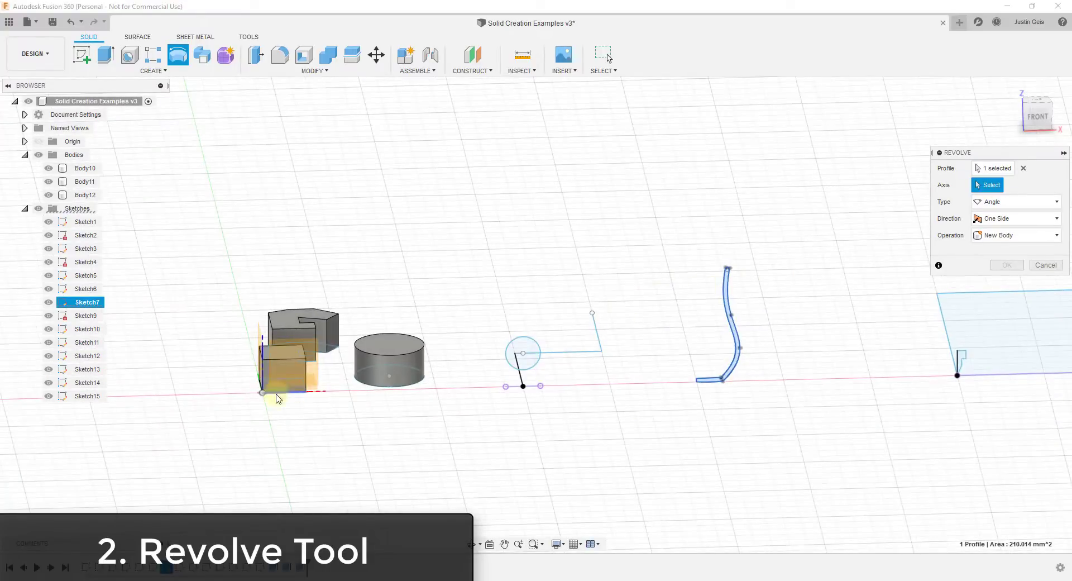
click(263, 353)
scroll(692, 371, down, 3)
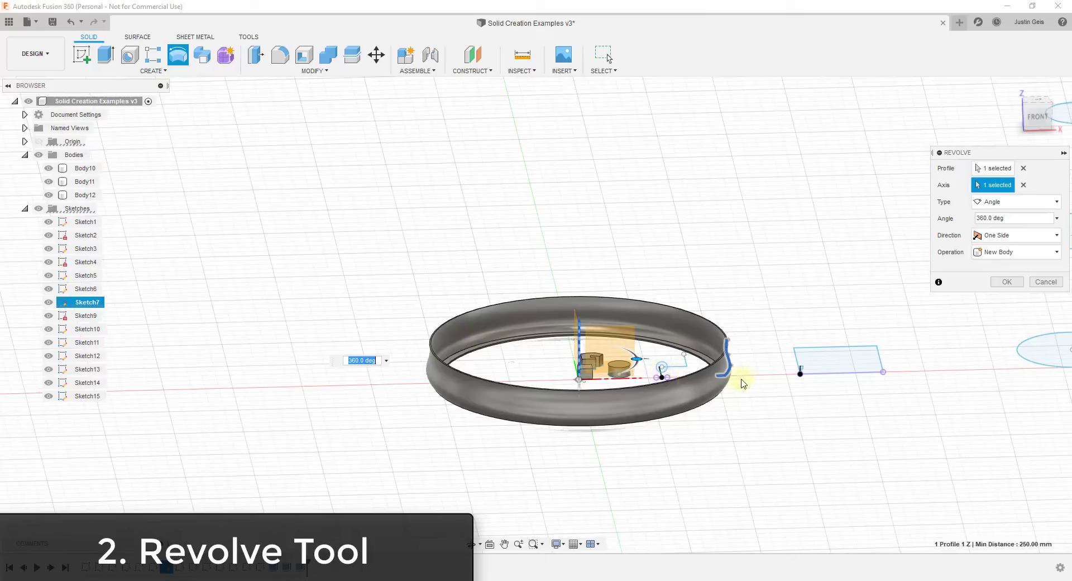
key(Escape)
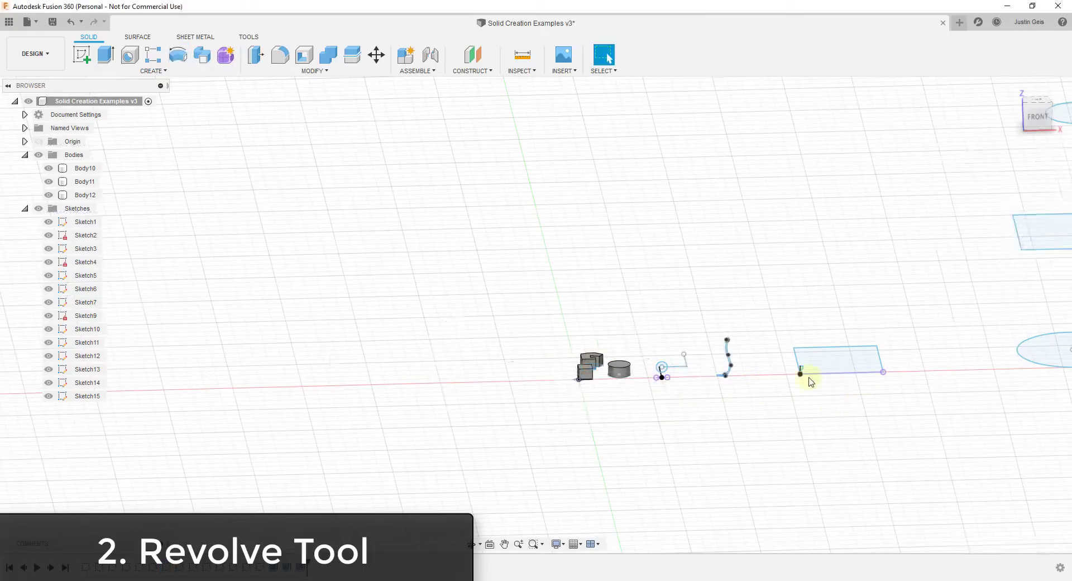
Step: Try revolving the vase profile in Sketch7 by 360 degrees about its short horizontal base line, and cancel it
scroll(807, 376, up, 10)
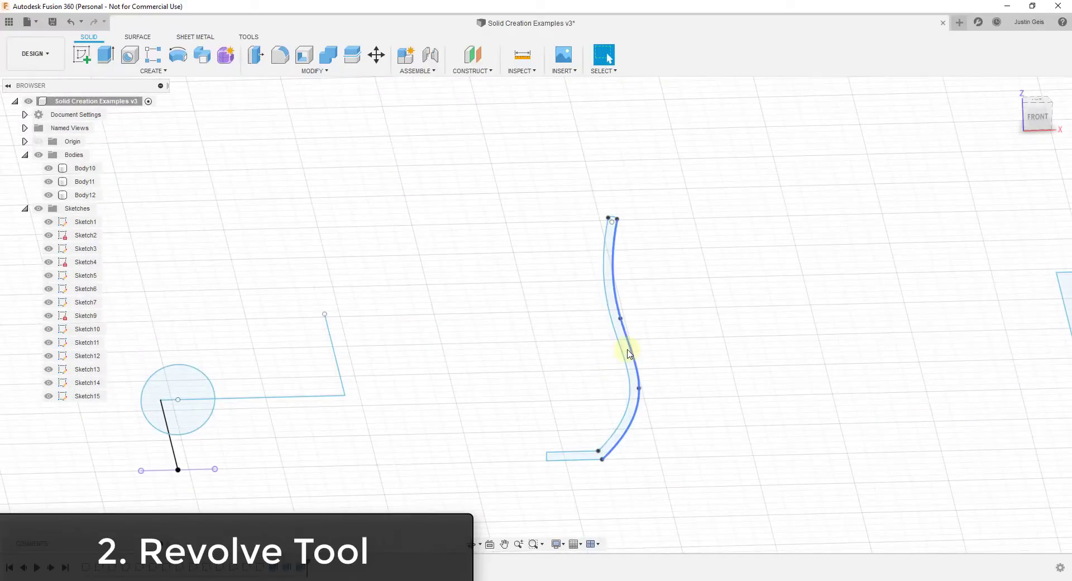
click(624, 354)
click(626, 360)
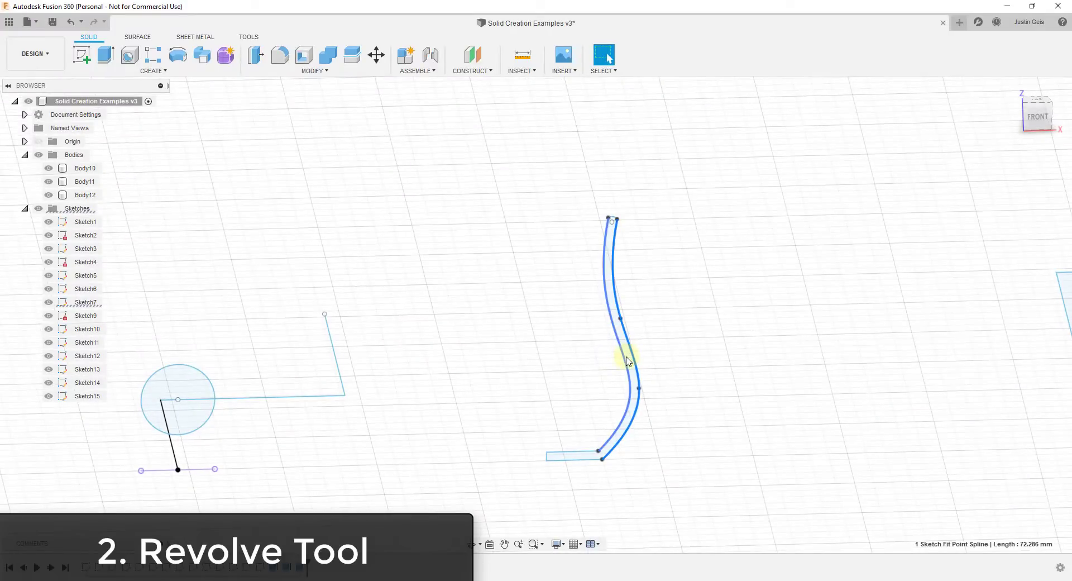
click(629, 359)
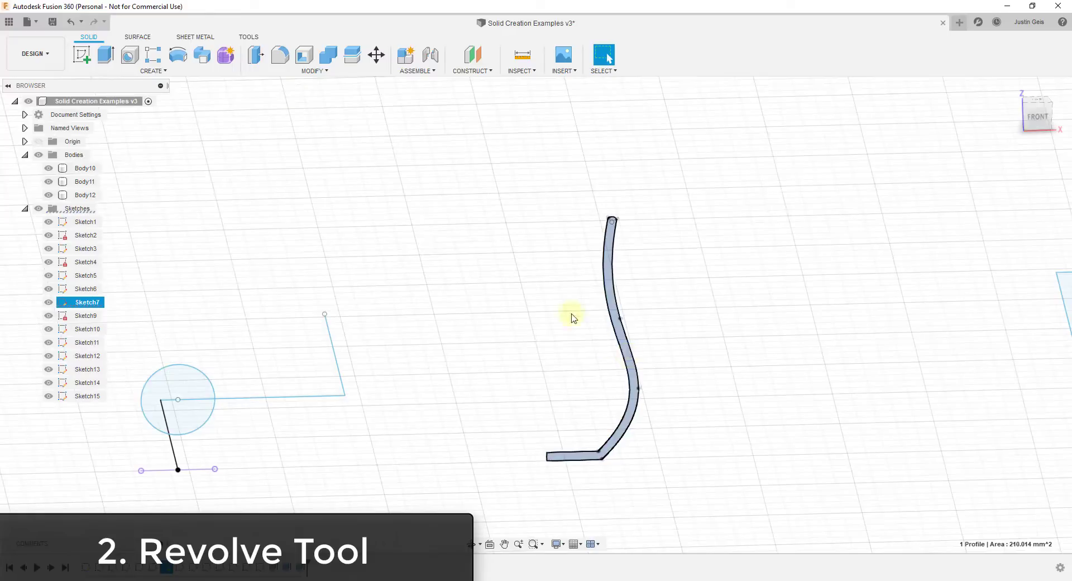
click(178, 54)
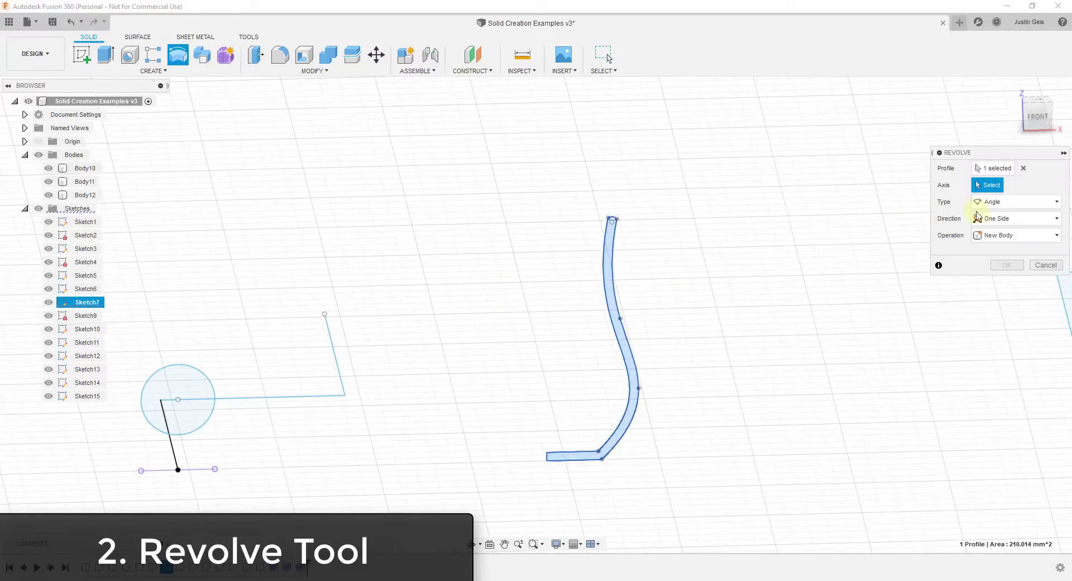
click(574, 460)
shift+middle_drag(579, 448, 630, 461)
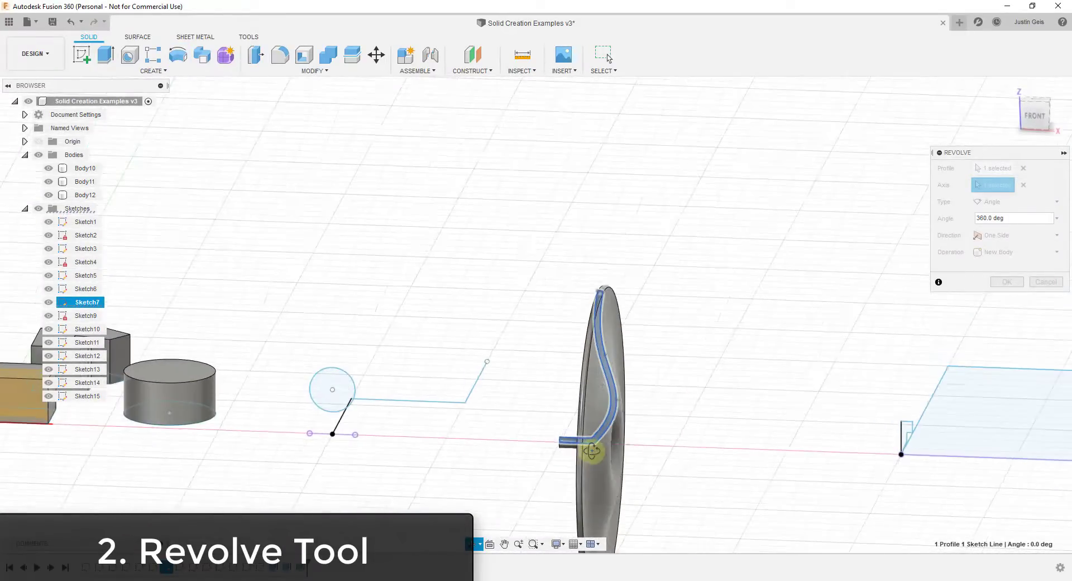
key(Escape)
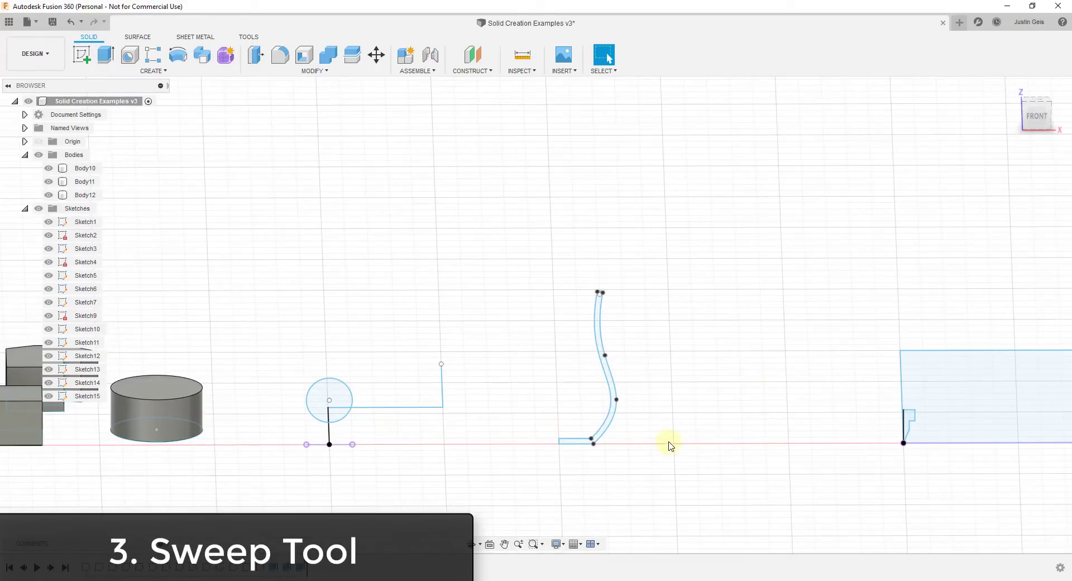
Step: Start a single-path sweep of the circle in Sketch5 along the chained zigzag line in Sketch6
scroll(671, 424, down, 2)
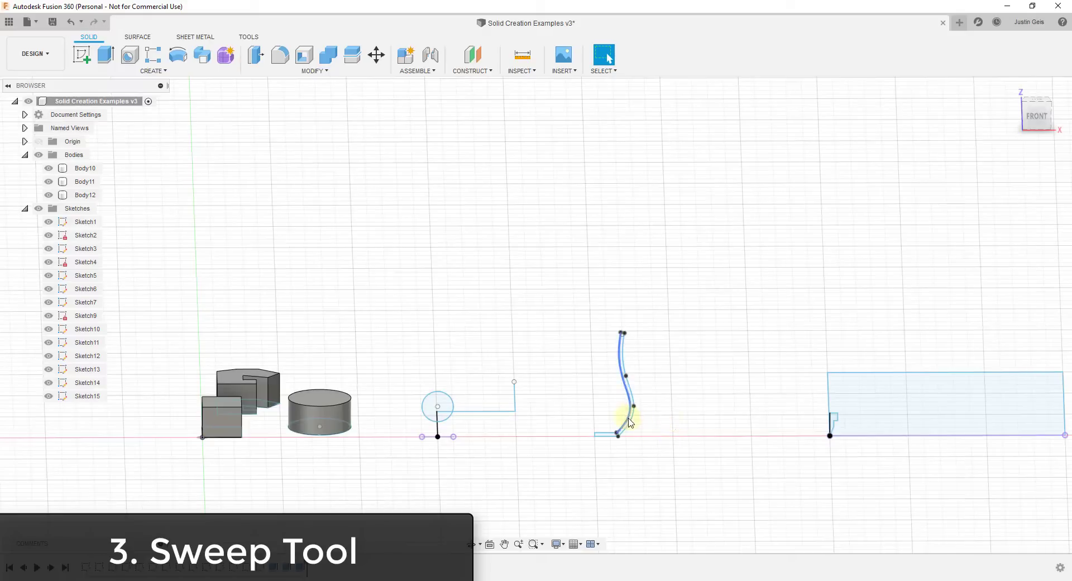
scroll(455, 440, up, 2)
shift+middle_drag(561, 441, 584, 447)
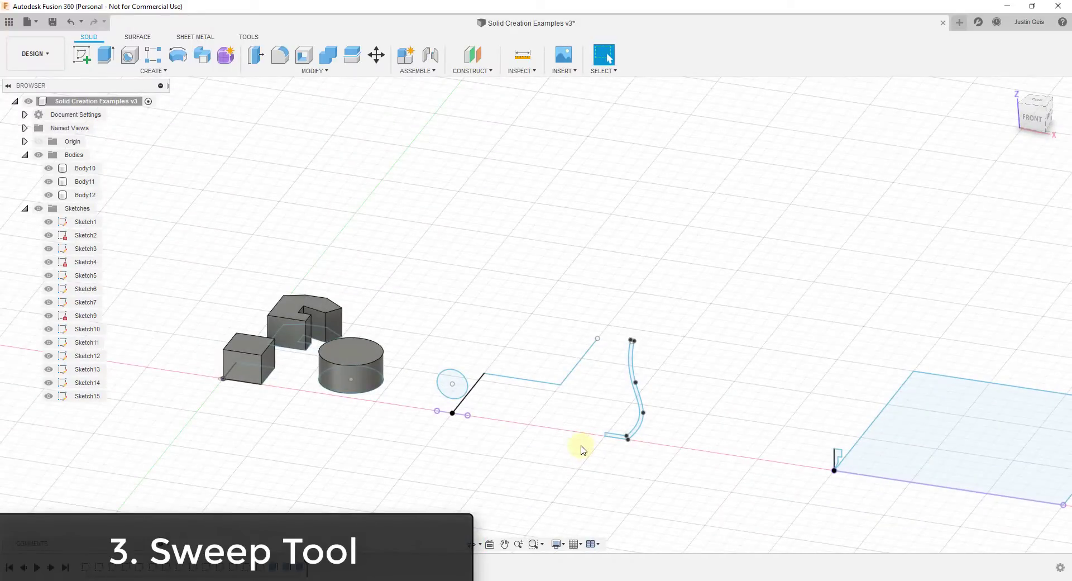
scroll(591, 430, up, 2)
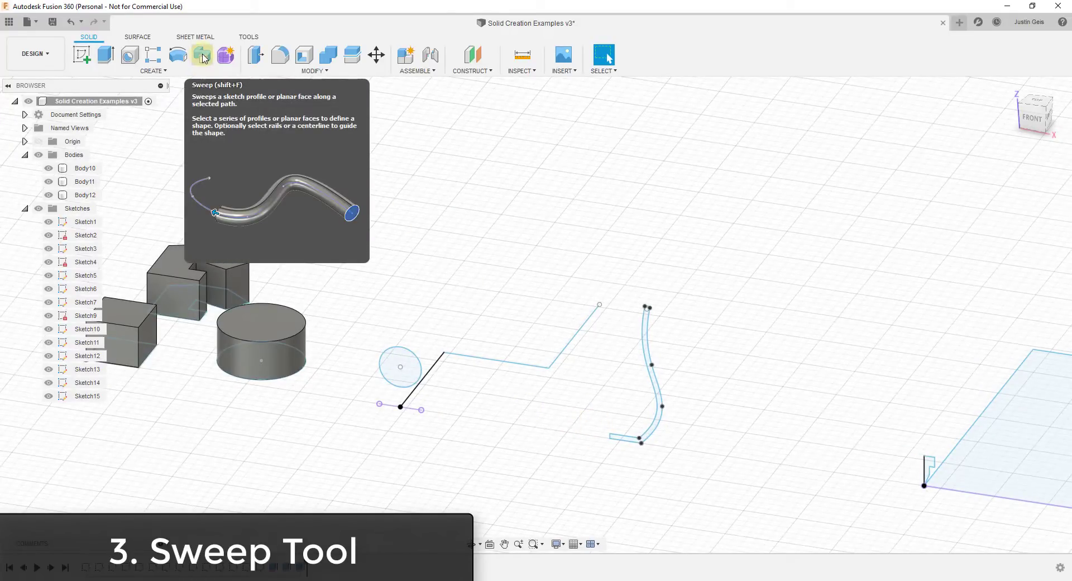
click(203, 58)
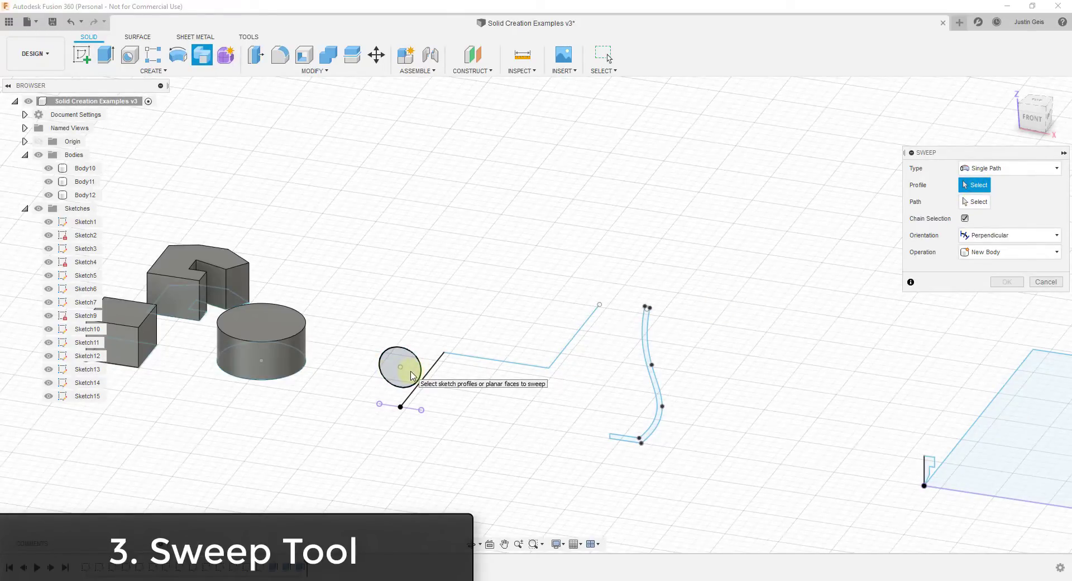
click(411, 375)
click(977, 202)
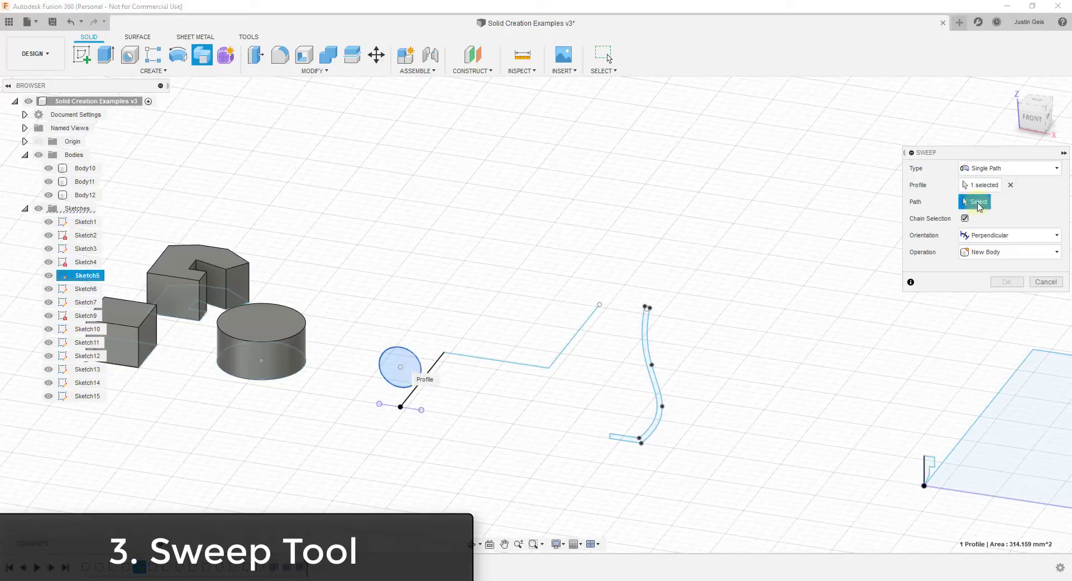
click(438, 366)
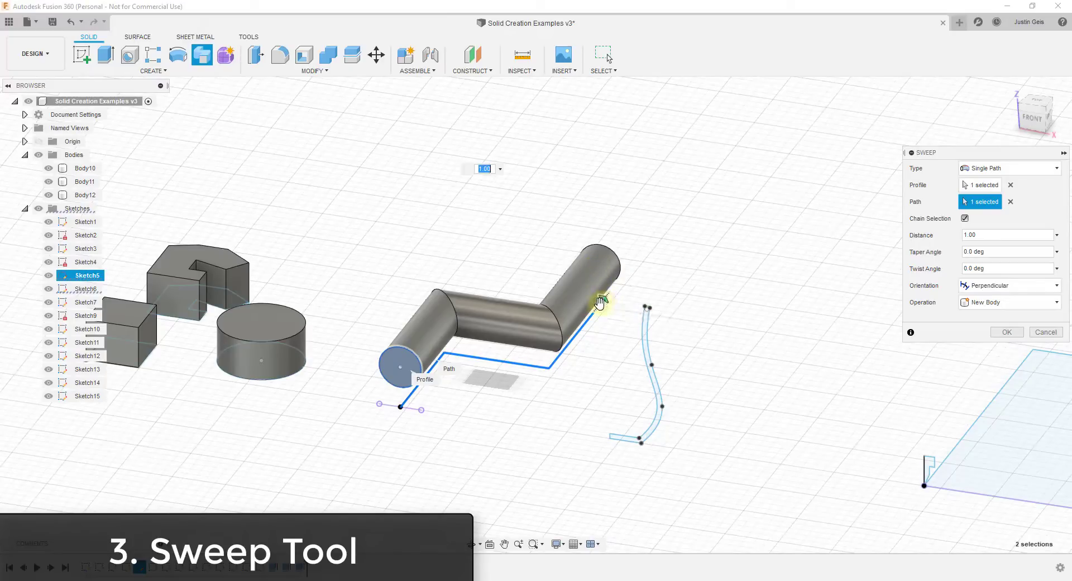
Step: Try out the sweep's distance along the zigzag path and set its taper angle to 0
drag(601, 299, 631, 271)
click(1058, 252)
click(1011, 251)
text(0)
key(Tab)
shift+middle_drag(682, 310, 778, 280)
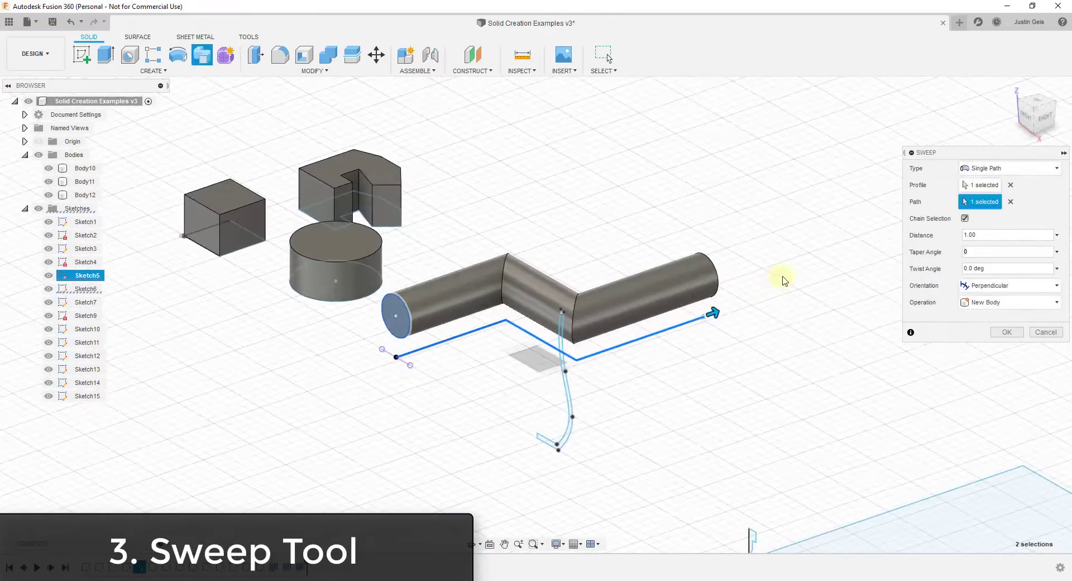
Step: Set the circular sweep's taper angle to 3 degrees and inspect the tapered shape from several sides
double_click(972, 252)
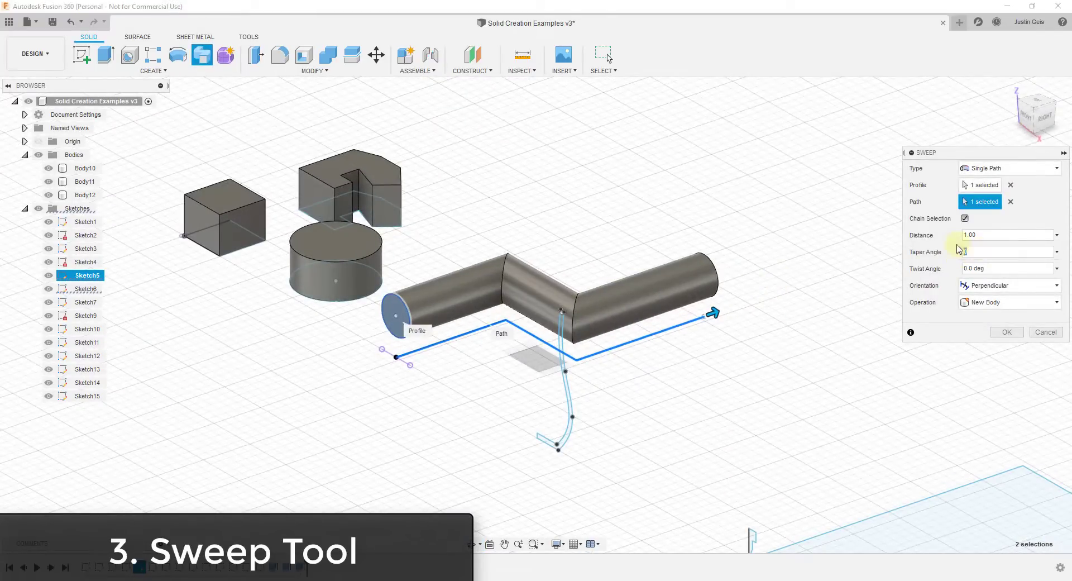
text(3)
key(Tab)
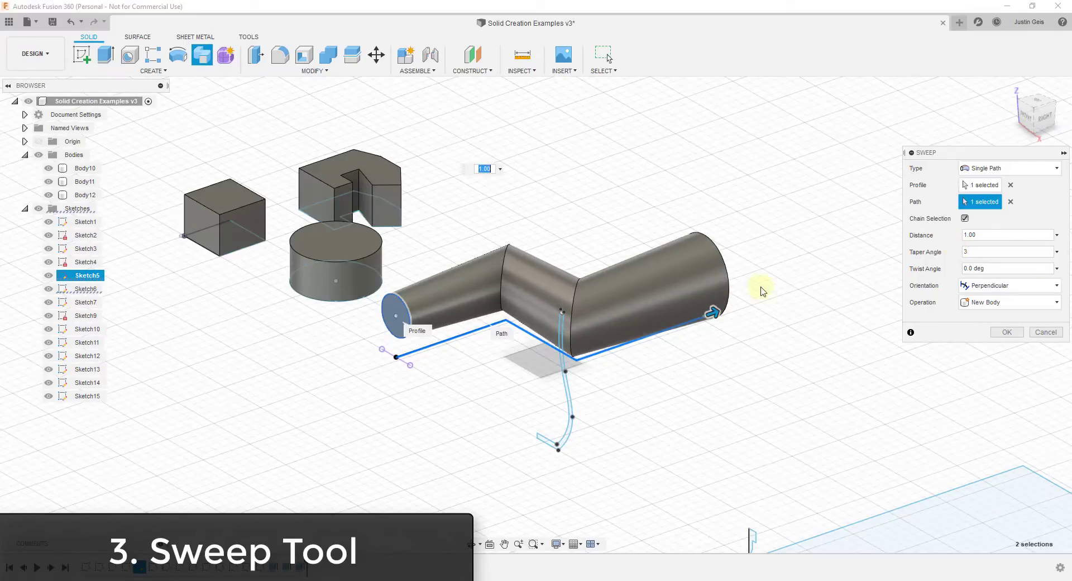
shift+middle_drag(762, 291, 708, 251)
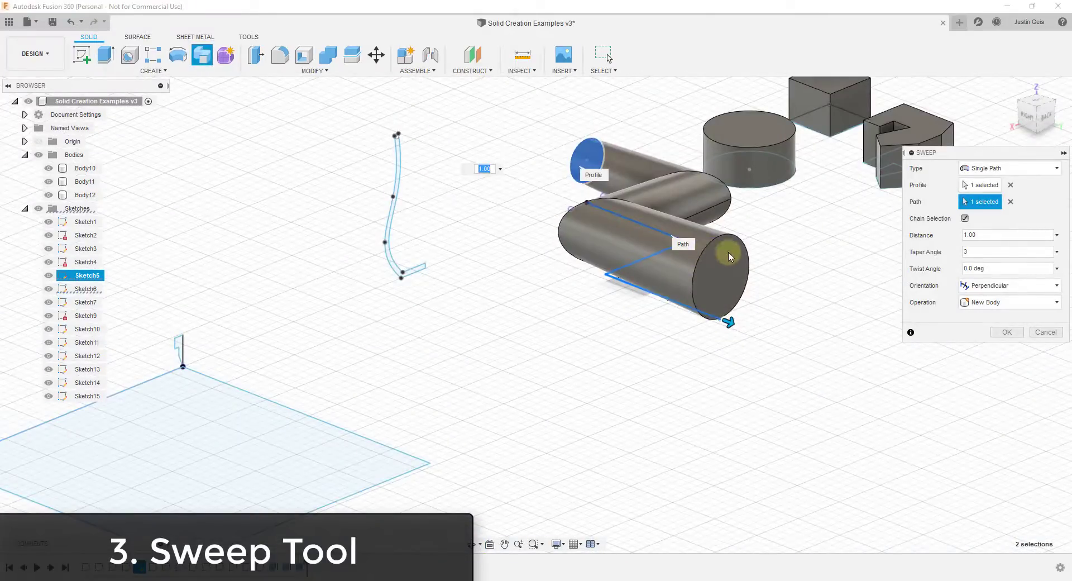
shift+middle_drag(681, 320, 698, 219)
scroll(692, 244, down, 2)
scroll(685, 255, up, 3)
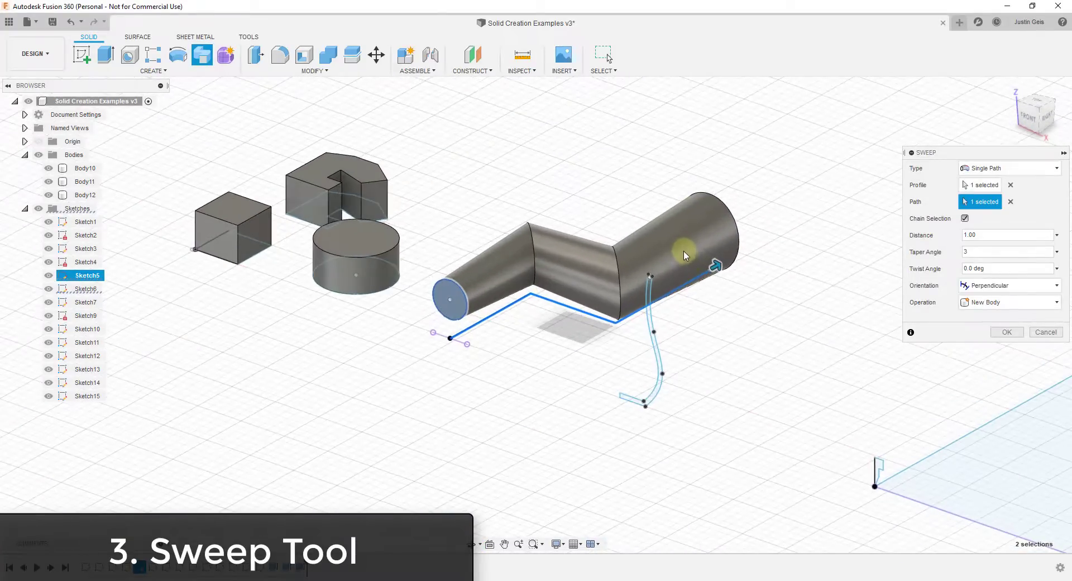
scroll(616, 309, down, 2)
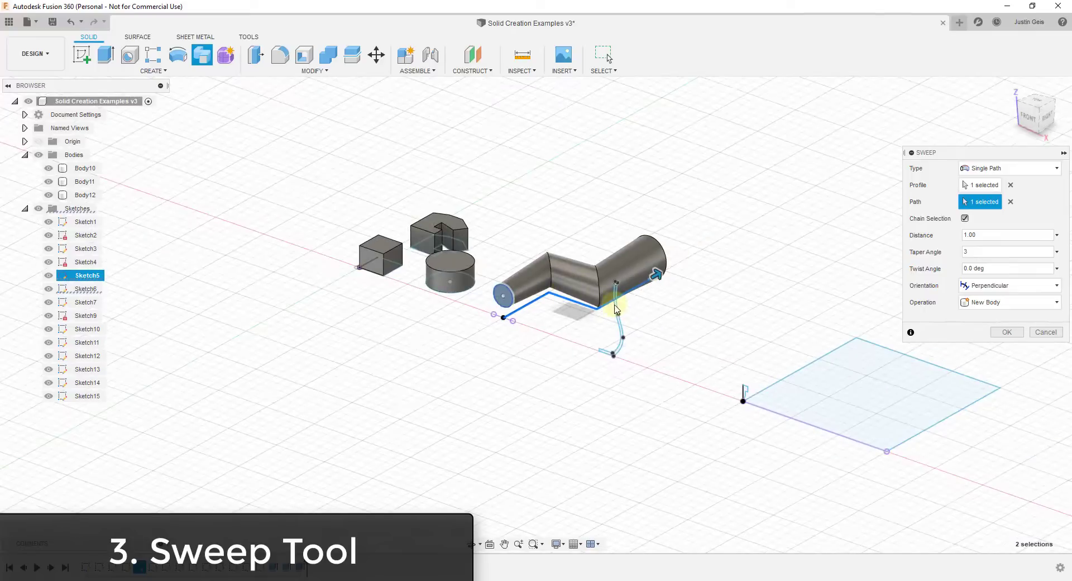
Step: Review the available sweep types, keep Single Path, and complete the tapered sweep as a new body
click(1002, 171)
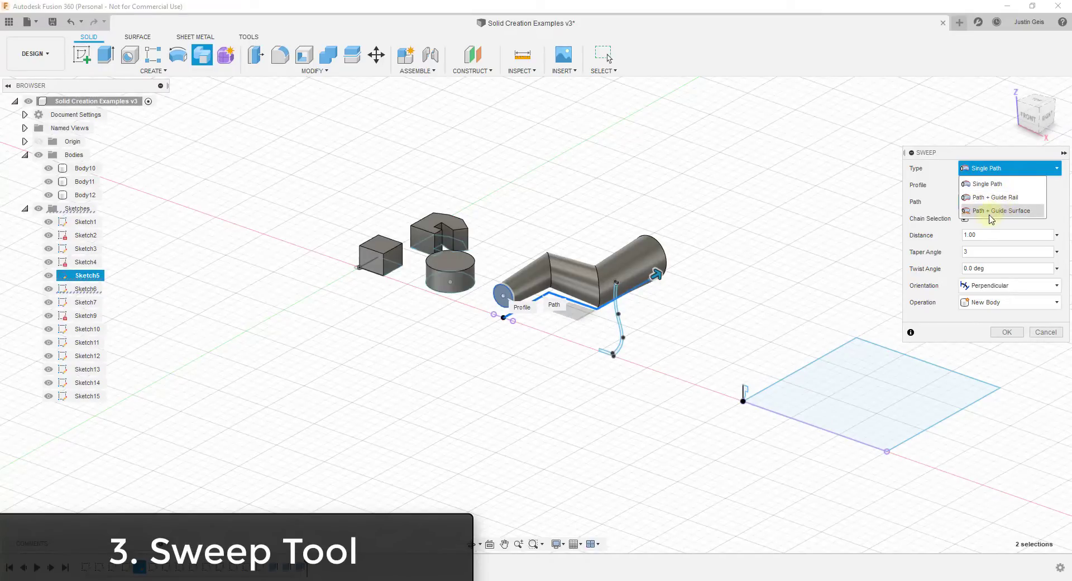
click(756, 242)
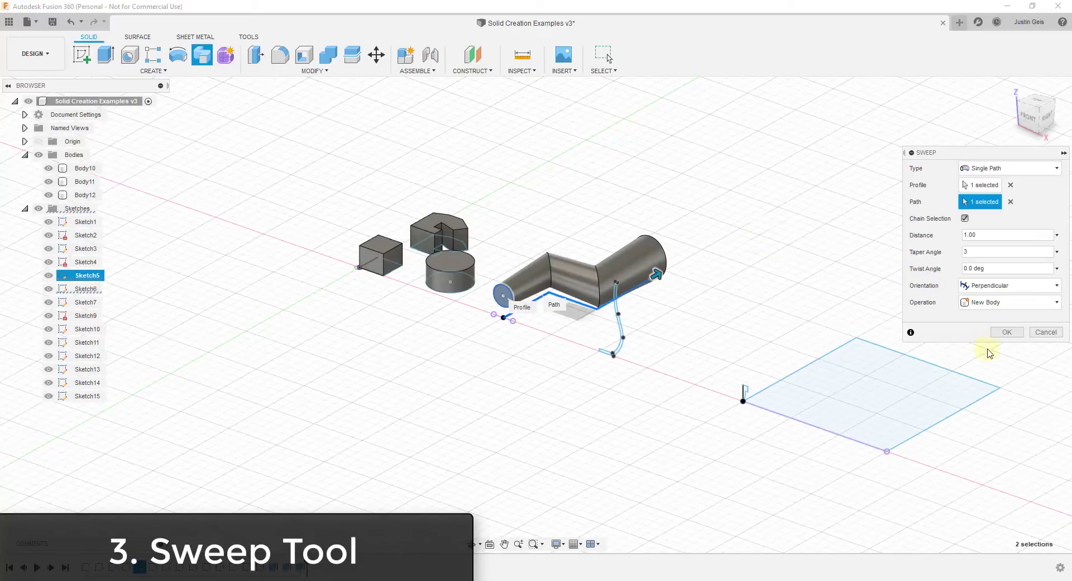
click(1005, 333)
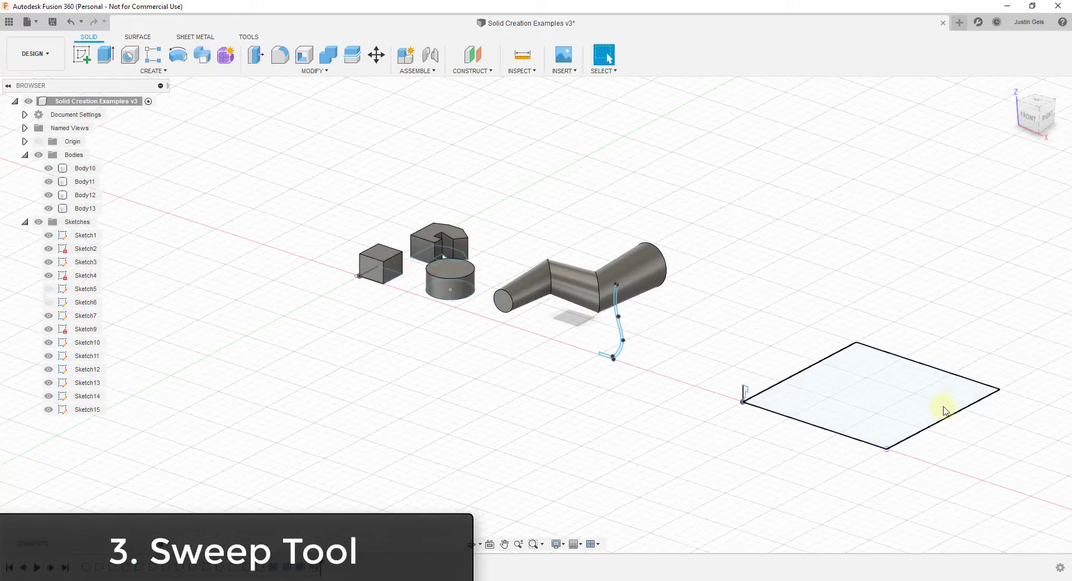
Step: Start a single-path sweep of the small molding profile in Sketch11 along the chained rectangle it stands on, with perpendicular orientation
mouse_move(978, 407)
middle_down()
mouse_move(784, 390)
mouse_move(790, 347)
mouse_move(804, 346)
middle_up()
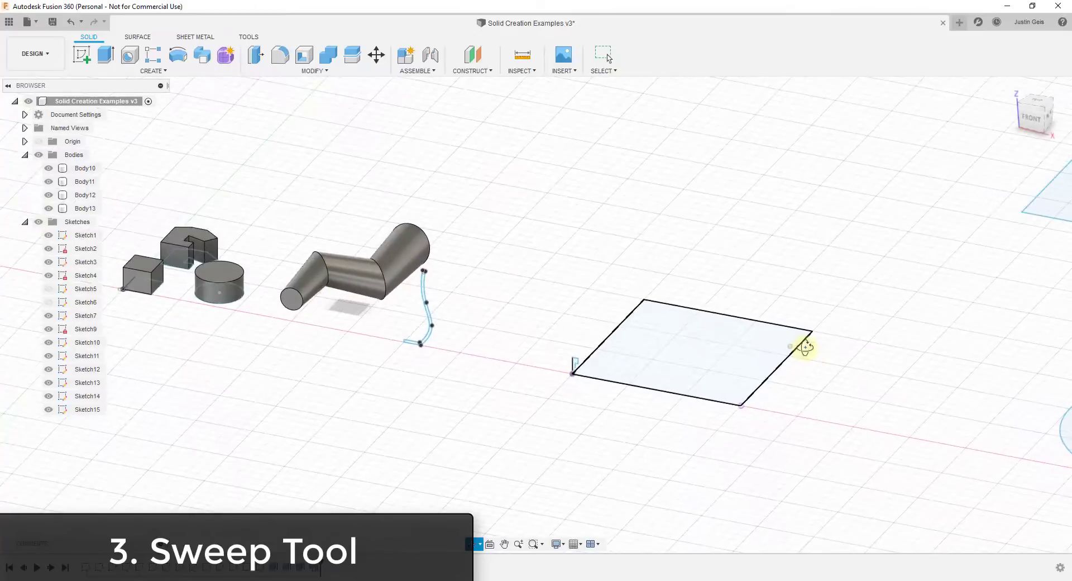
scroll(699, 354, up, 3)
scroll(585, 322, down, 2)
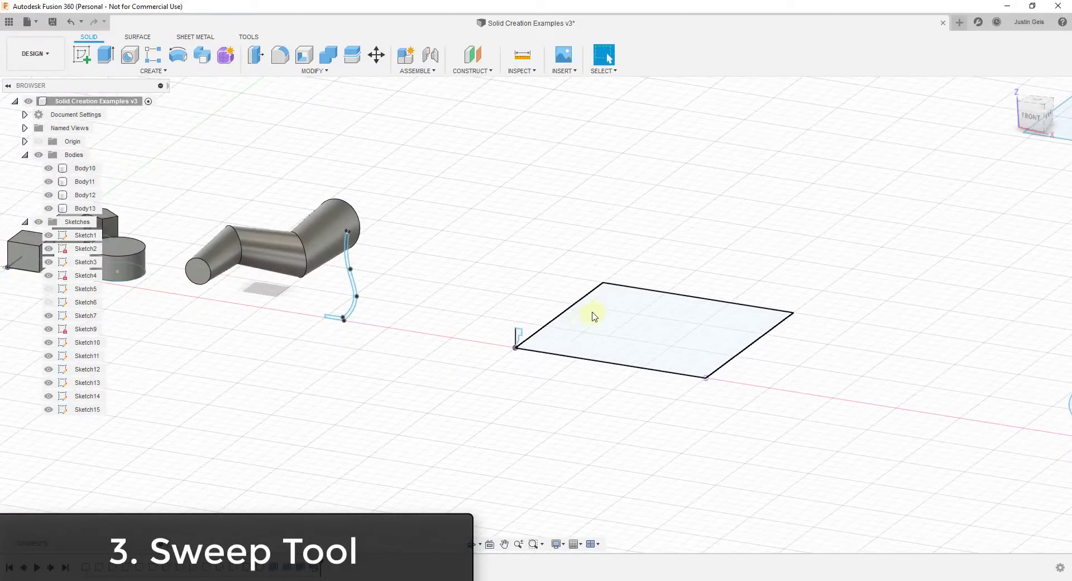
click(716, 333)
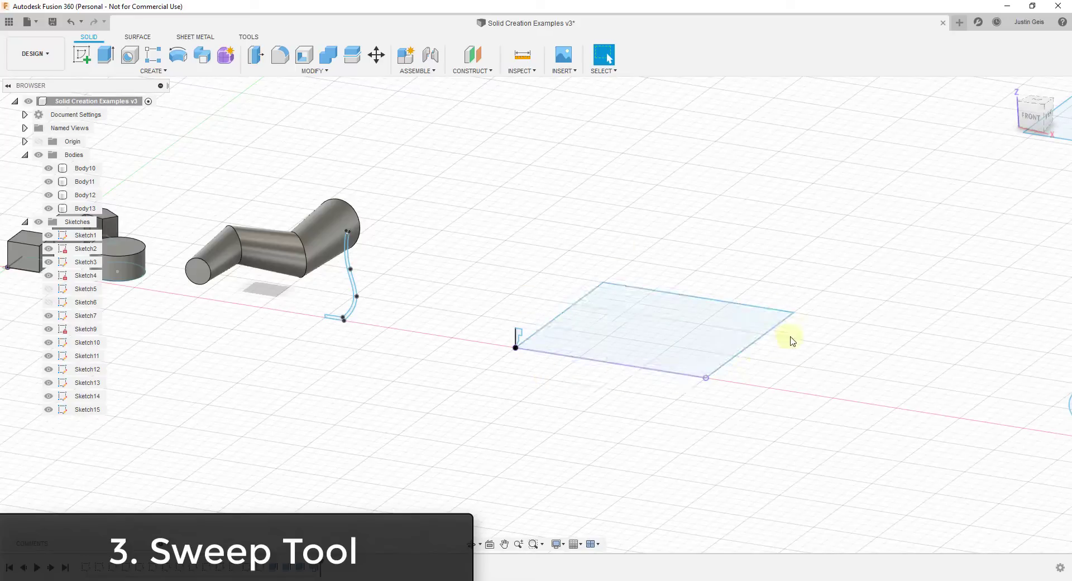
scroll(720, 350, up, 3)
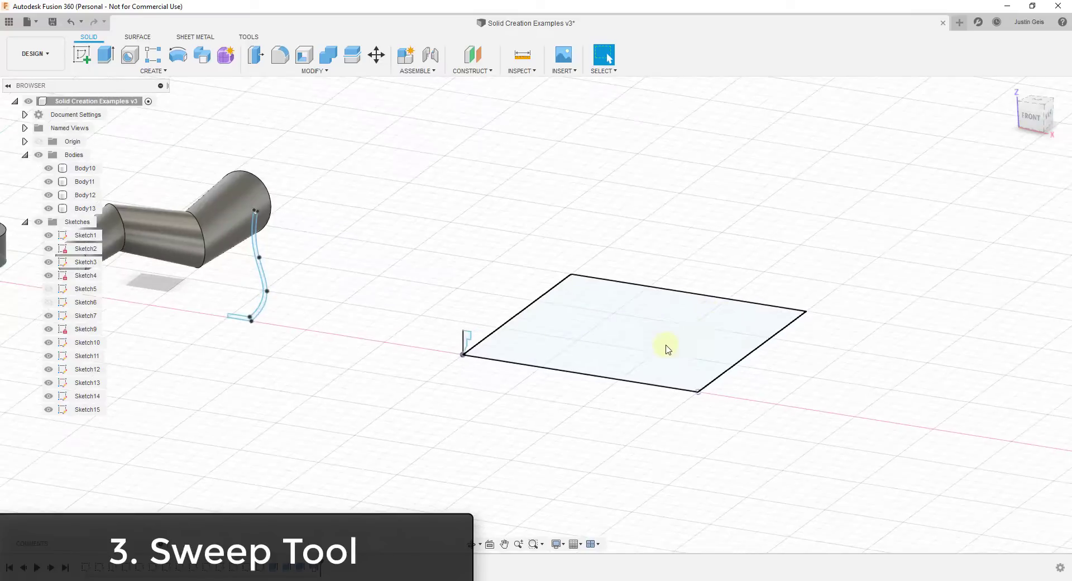
scroll(402, 335, up, 2)
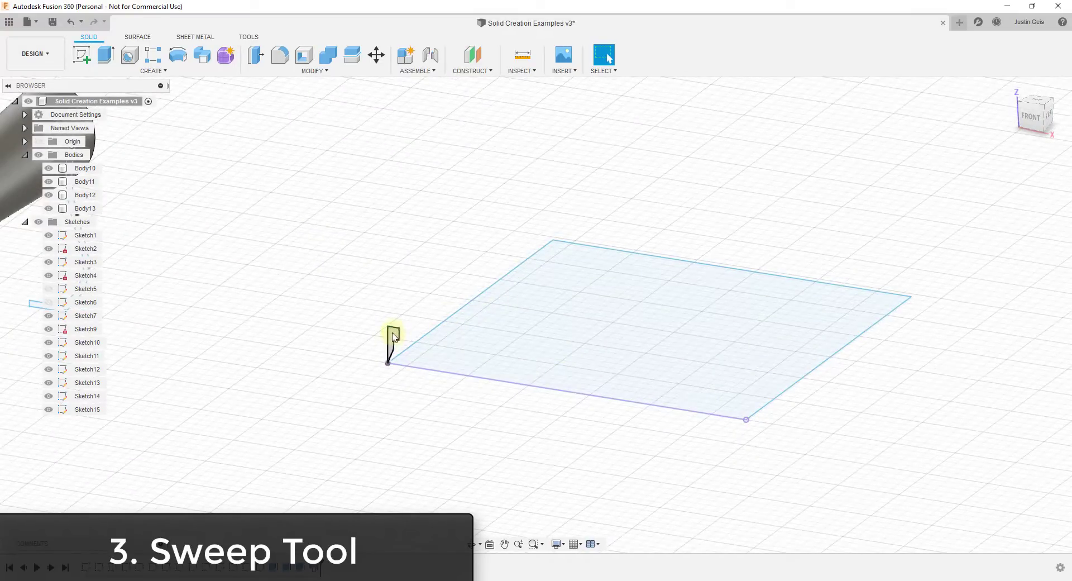
click(212, 66)
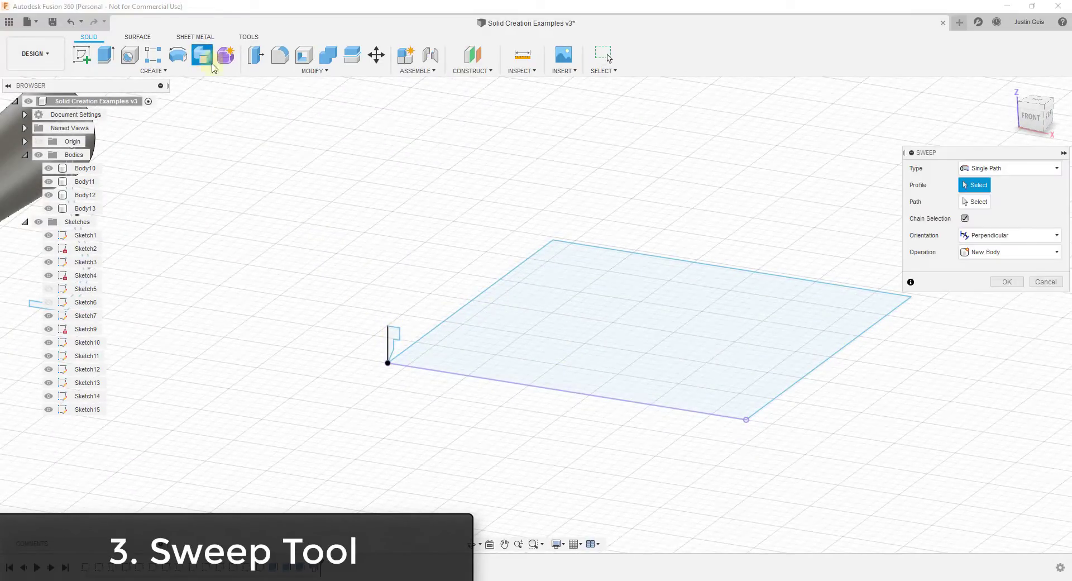
click(395, 337)
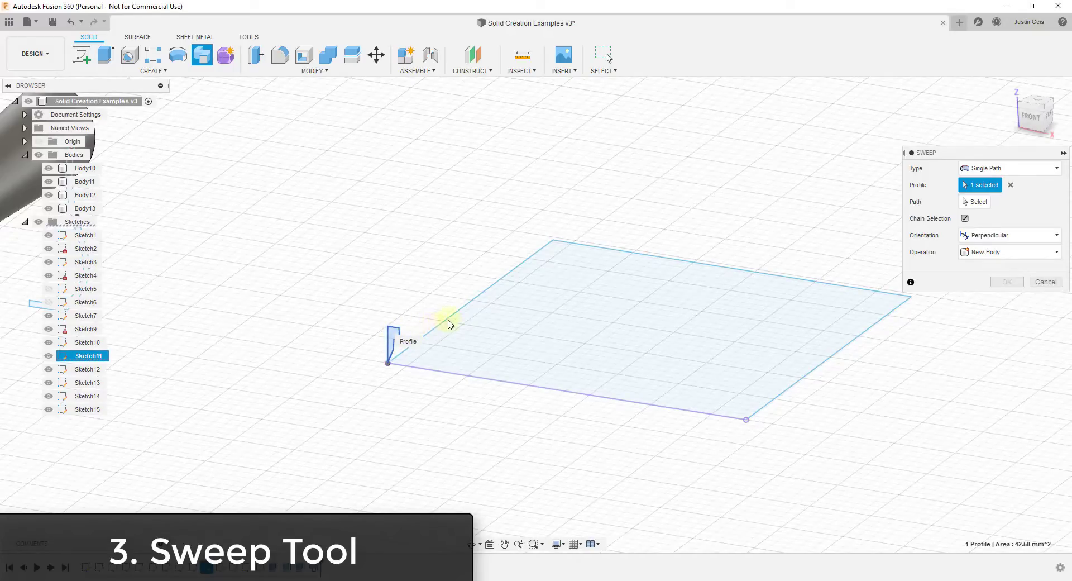
click(975, 203)
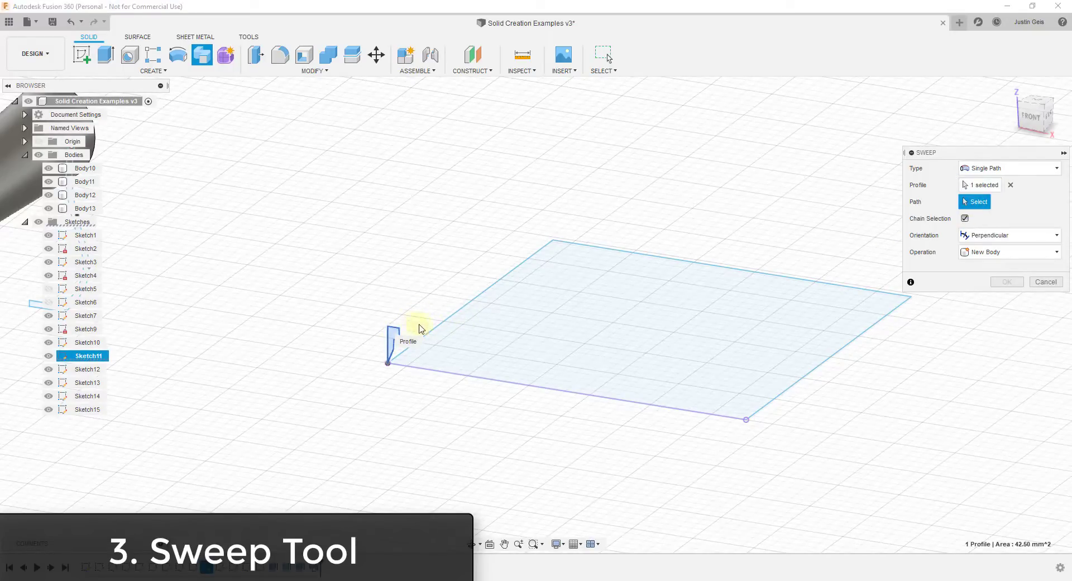
click(454, 313)
Step: Inspect the swept frame's corners and inner profile from several sides, and complete the sweep as a new body
mouse_move(789, 371)
shift+middle_down()
mouse_move(717, 376)
mouse_move(744, 359)
mouse_move(676, 241)
shift+middle_up()
scroll(677, 241, up, 6)
shift+middle_drag(603, 223, 667, 230)
mouse_move(651, 182)
shift+middle_down()
mouse_move(680, 191)
mouse_move(661, 139)
mouse_move(615, 143)
mouse_move(632, 147)
mouse_move(652, 180)
shift+middle_up()
scroll(648, 190, down, 5)
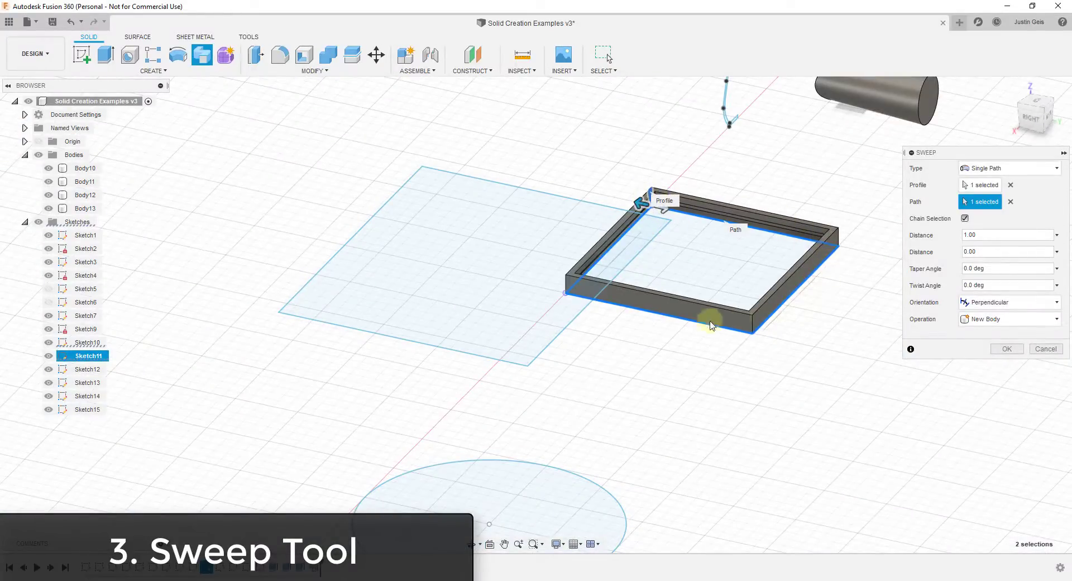
scroll(659, 202, up, 8)
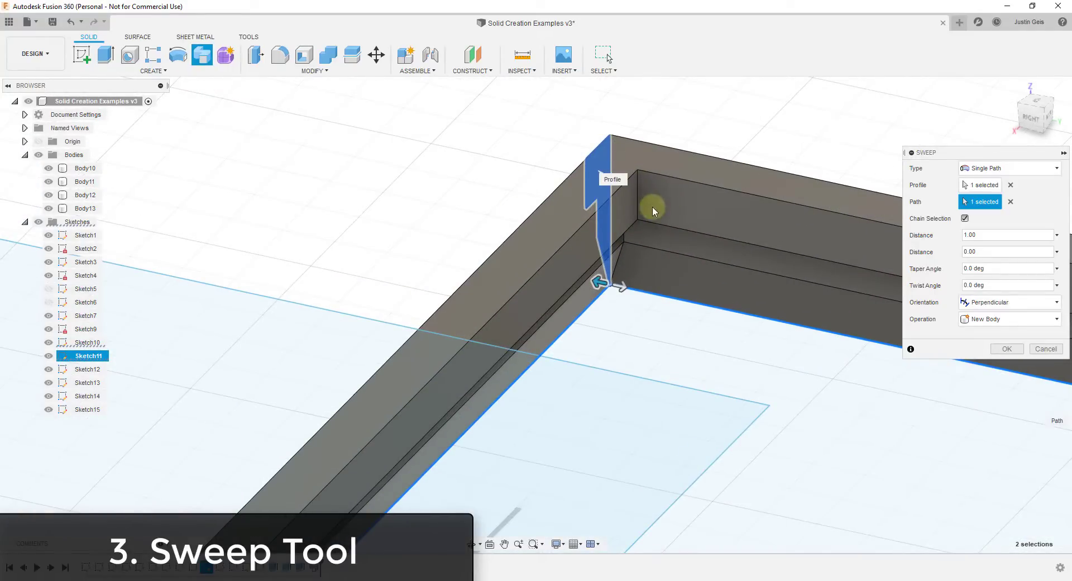
scroll(663, 213, down, 8)
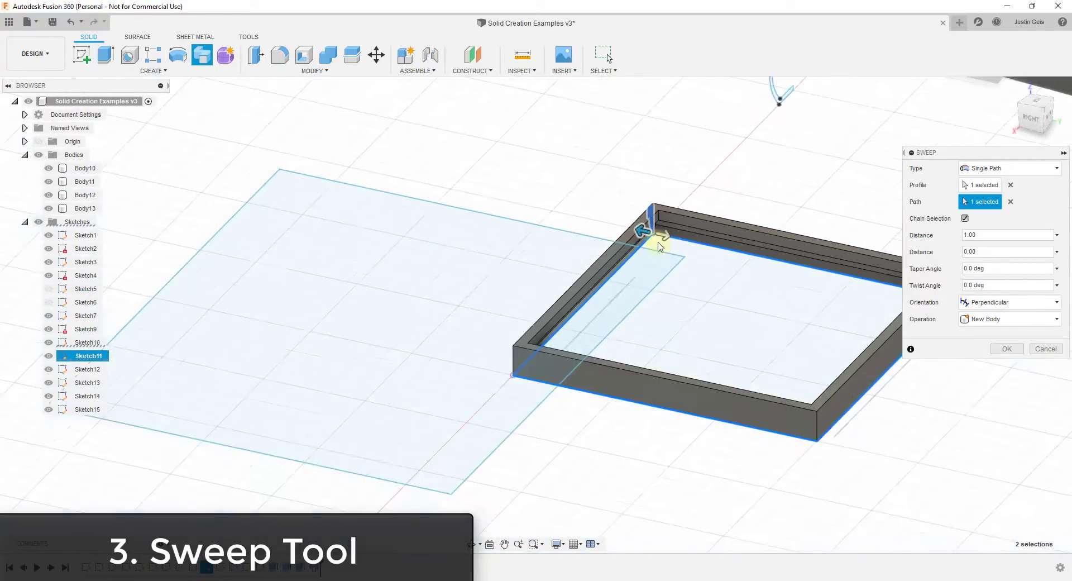
click(1007, 348)
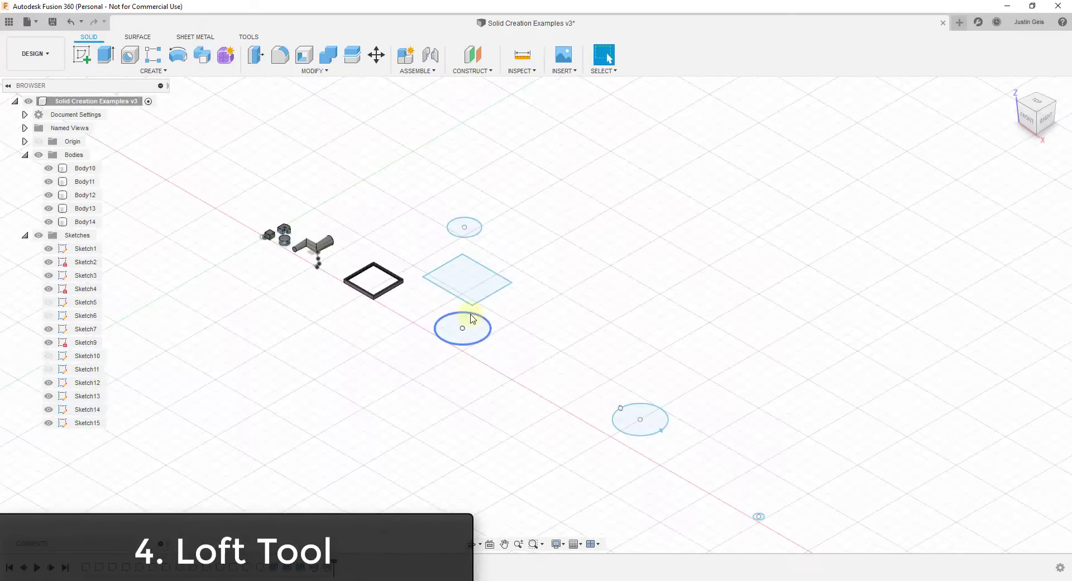
Step: Loft the upper circle, the middle rectangle and the lower circle, in that order, into a new vase-shaped body
scroll(469, 316, up, 6)
mouse_move(501, 236)
shift+middle_down()
mouse_move(553, 253)
mouse_move(586, 289)
mouse_move(610, 276)
mouse_move(614, 245)
shift+middle_up()
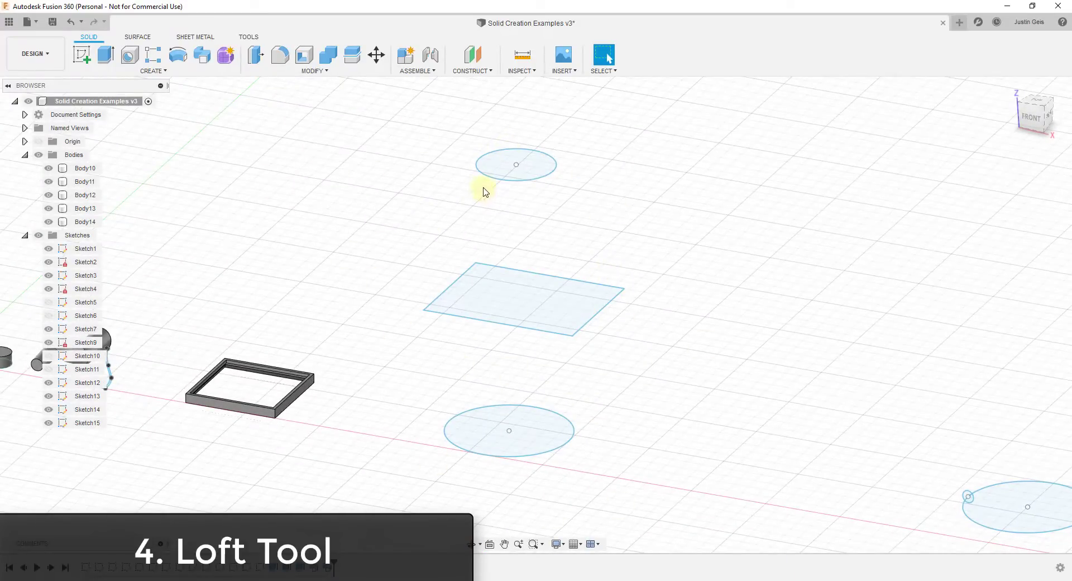
click(152, 71)
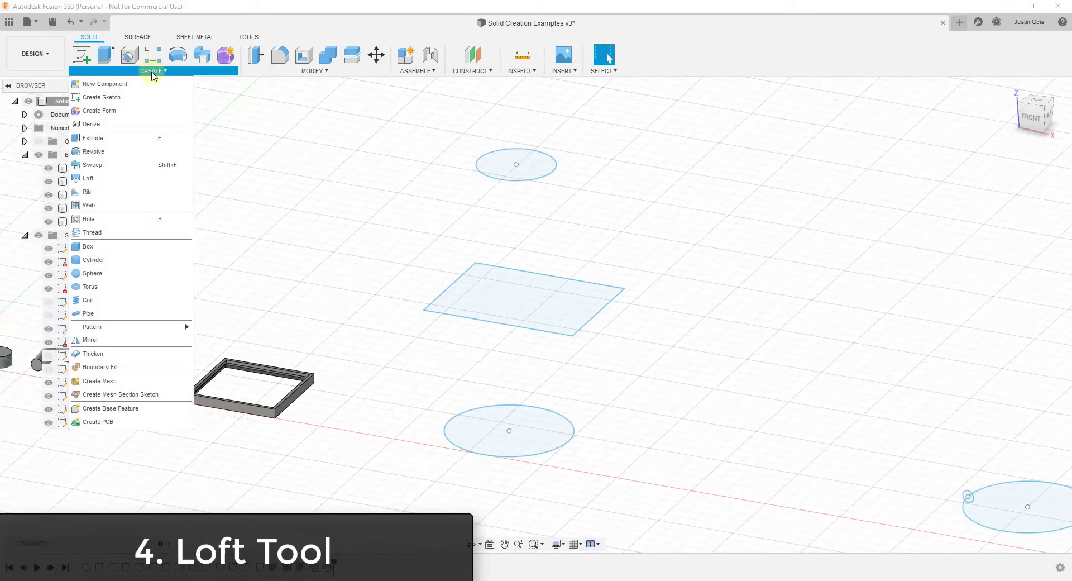
click(88, 178)
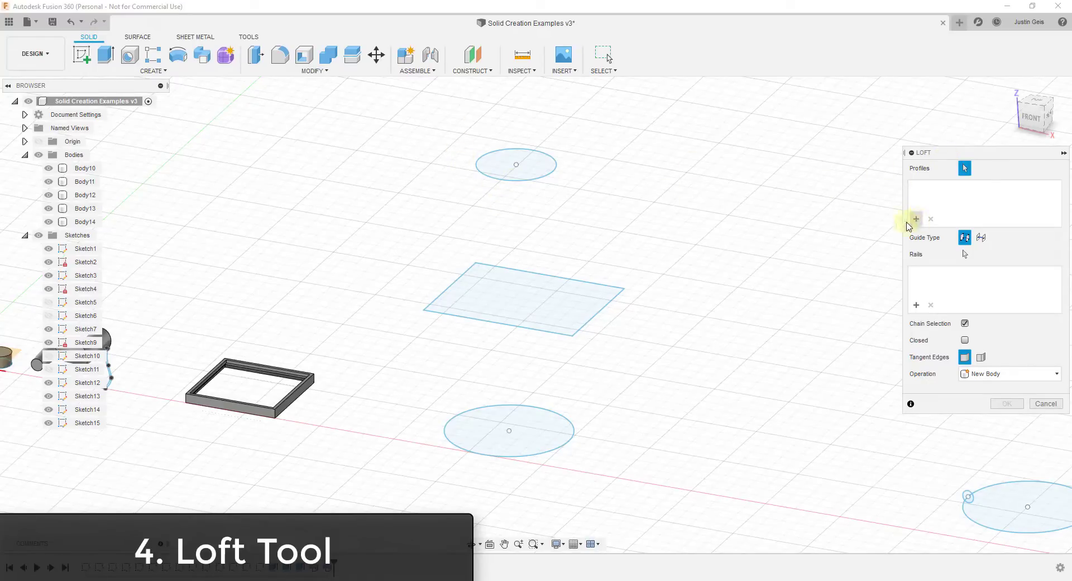
click(547, 179)
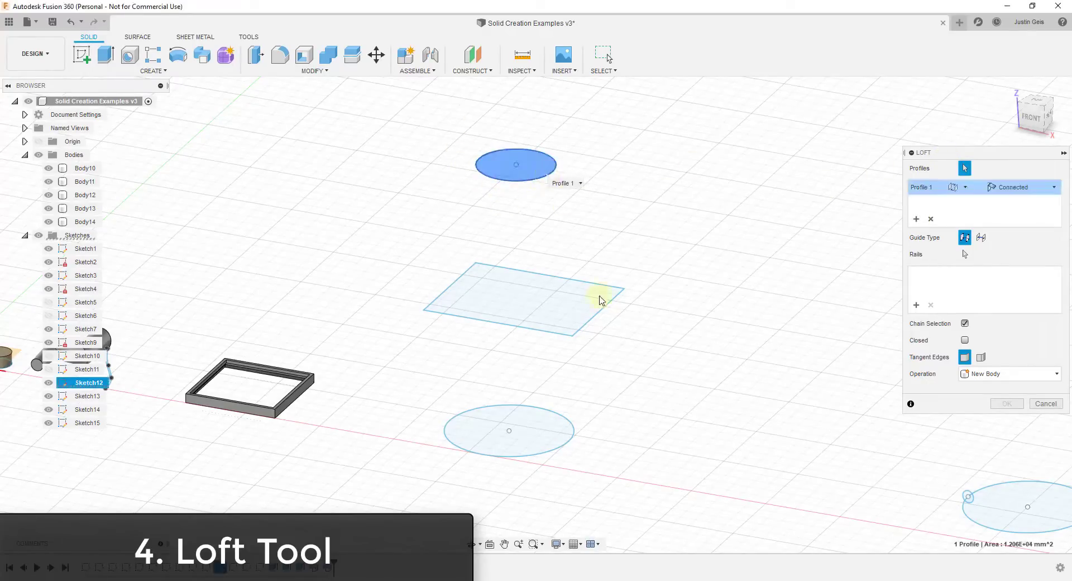
click(605, 310)
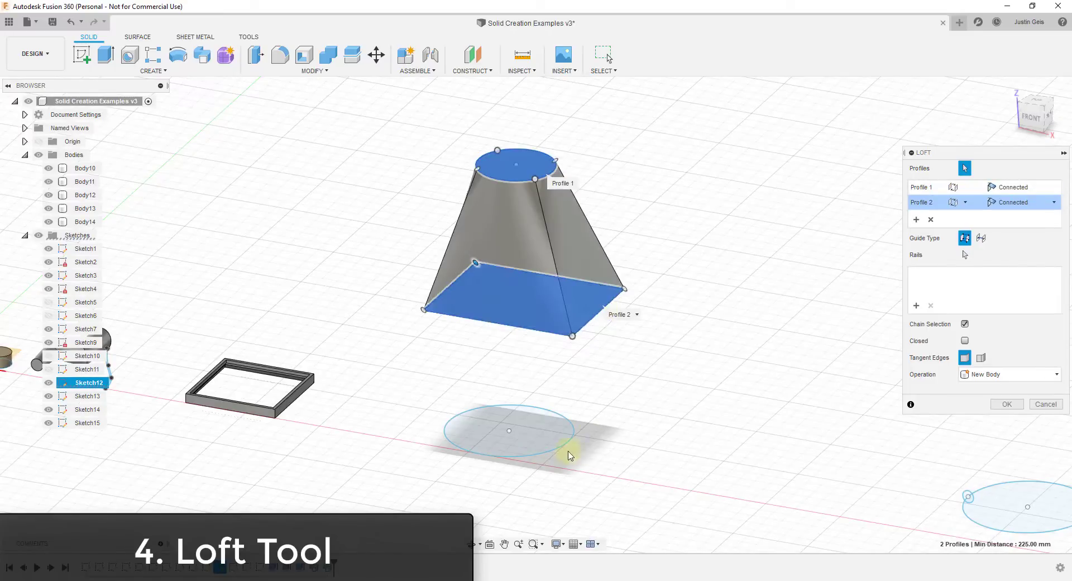
click(564, 446)
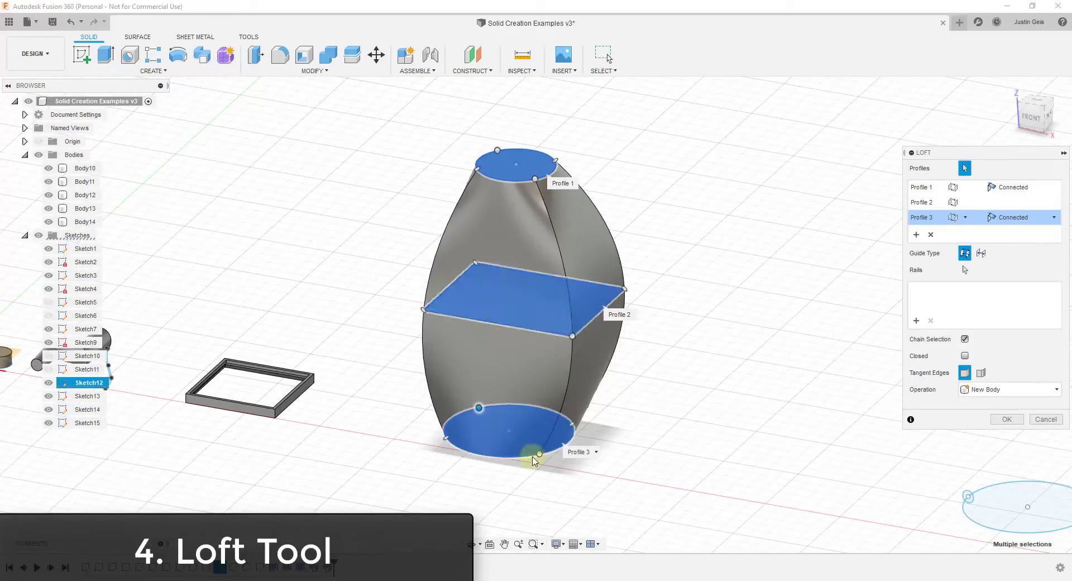
scroll(502, 364, down, 3)
scroll(550, 321, down, 3)
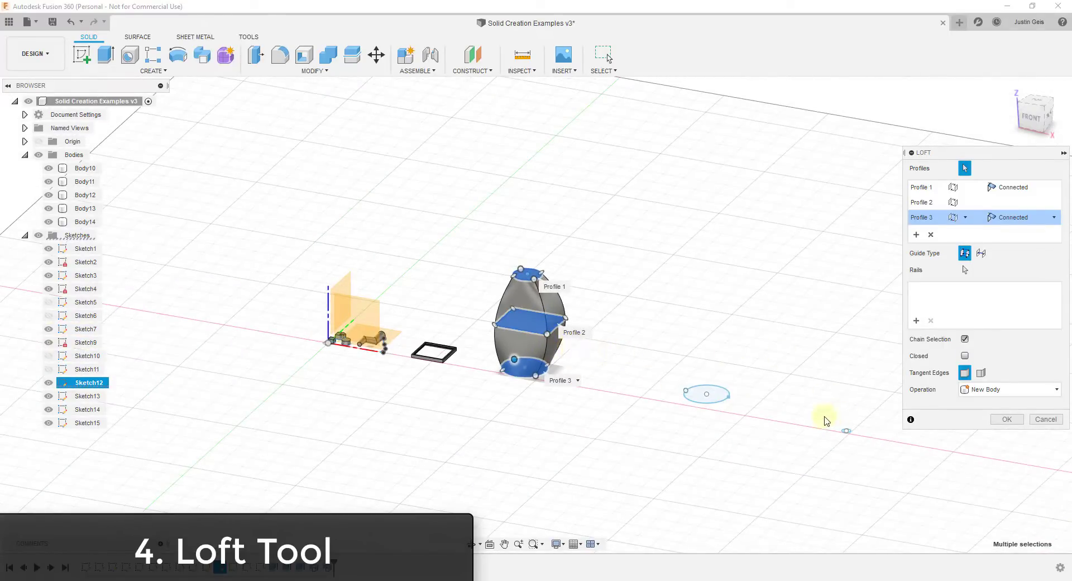
click(1011, 423)
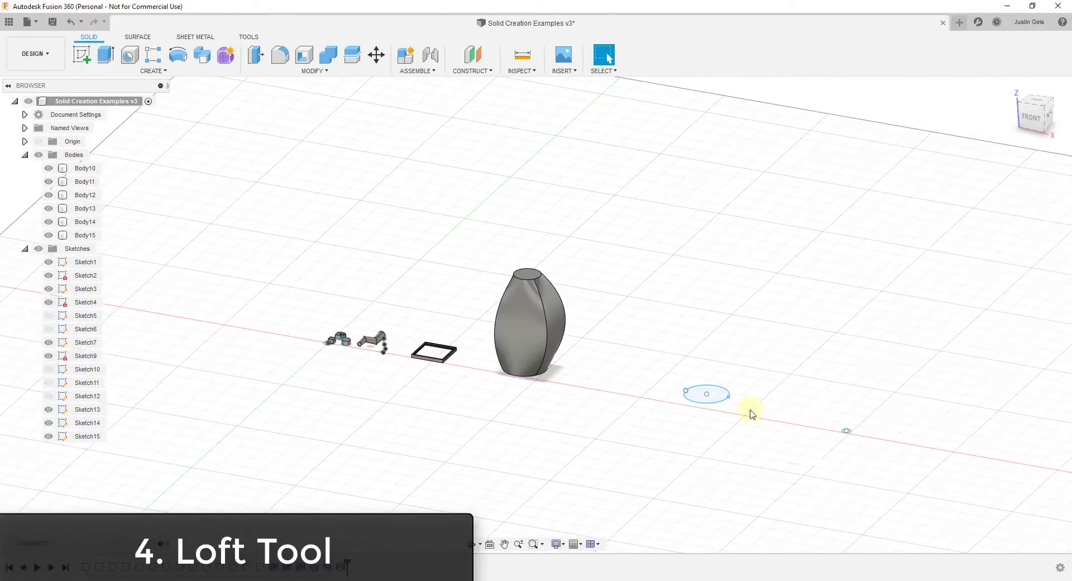
Step: Start a loft from the small upright circle to the small square on the opposite side of the large circle
scroll(746, 412, up, 8)
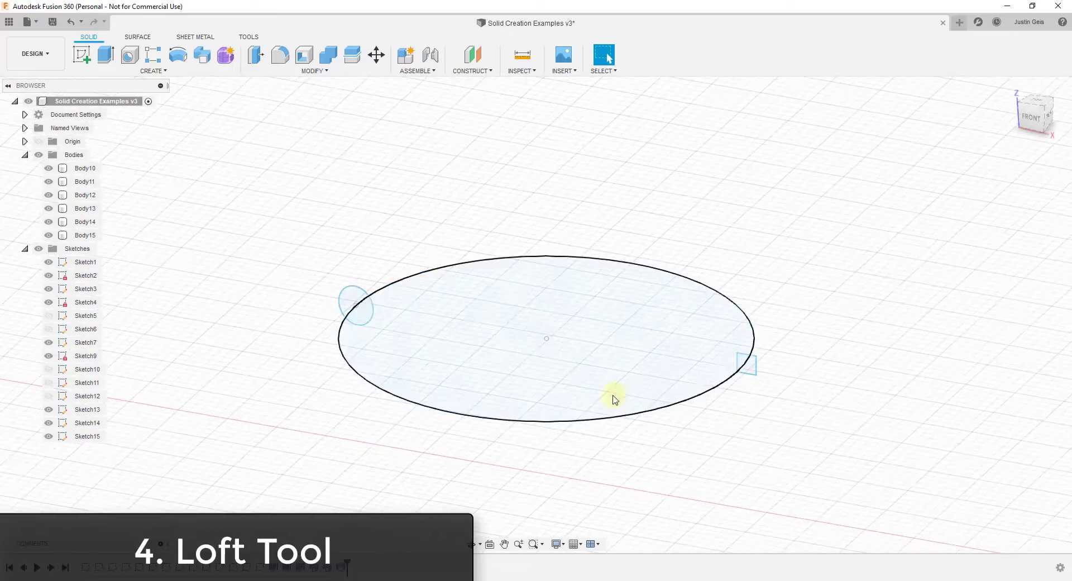
click(154, 72)
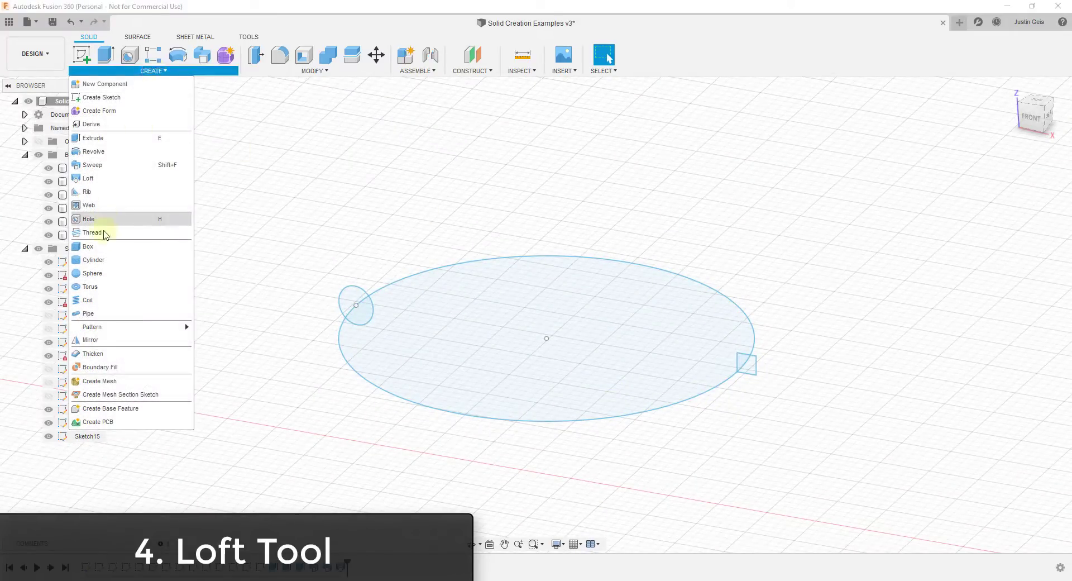
click(109, 177)
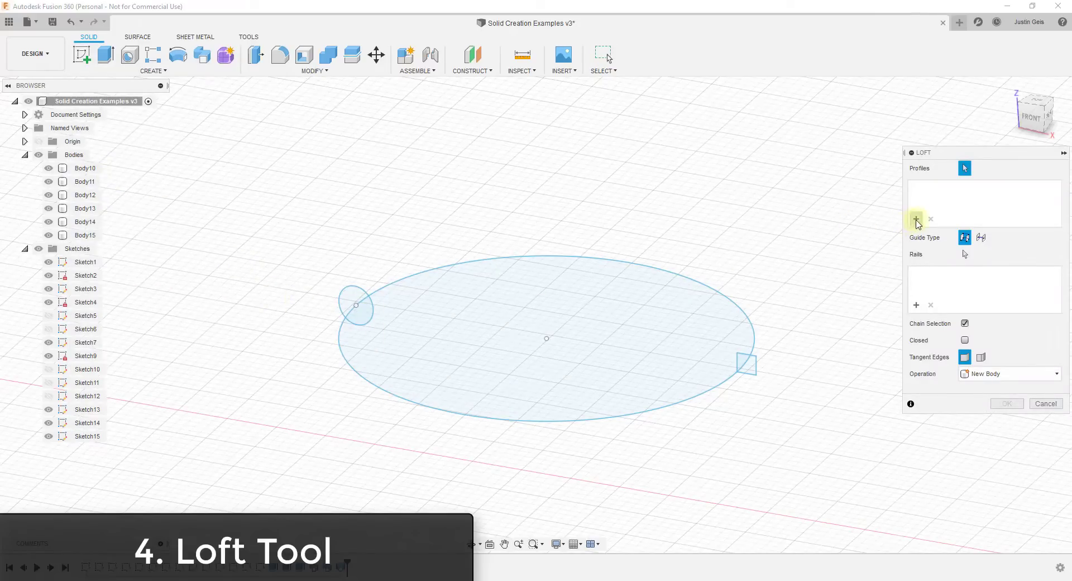
click(355, 302)
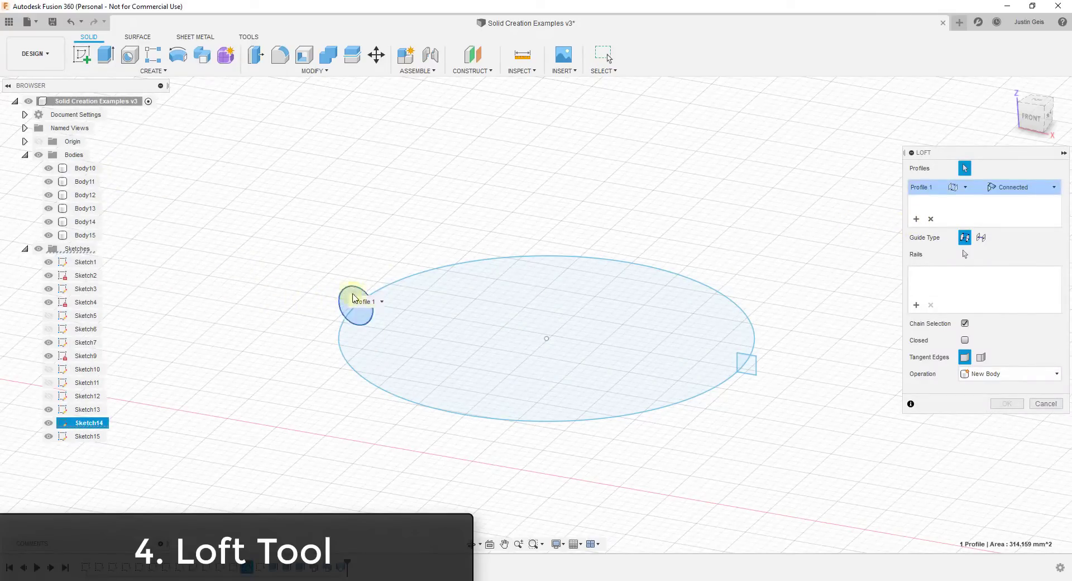
click(751, 367)
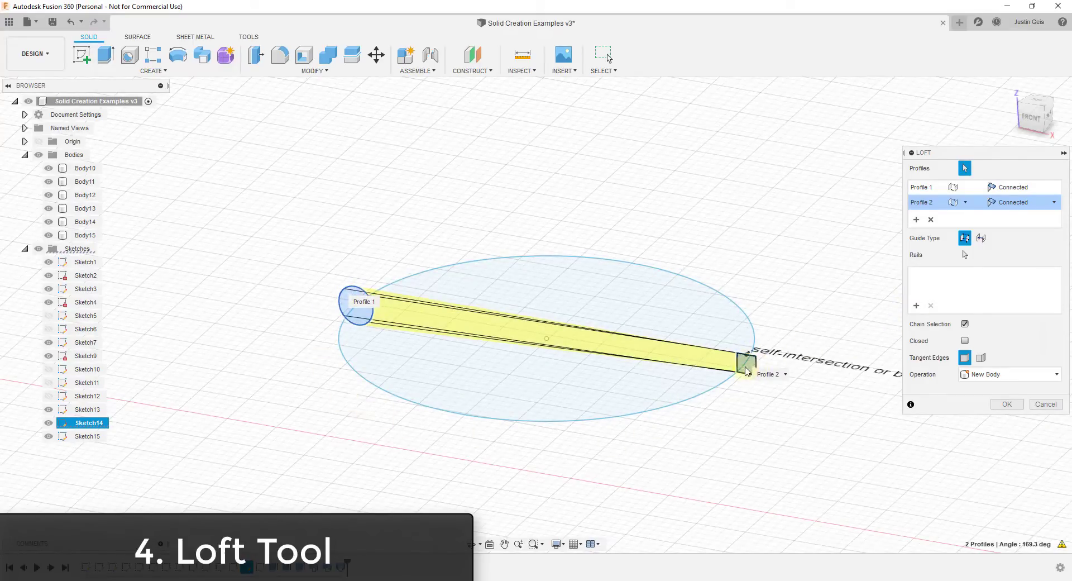
Step: Change the loft's guide type to Centerline and use the large circle as the centerline
click(916, 306)
click(980, 238)
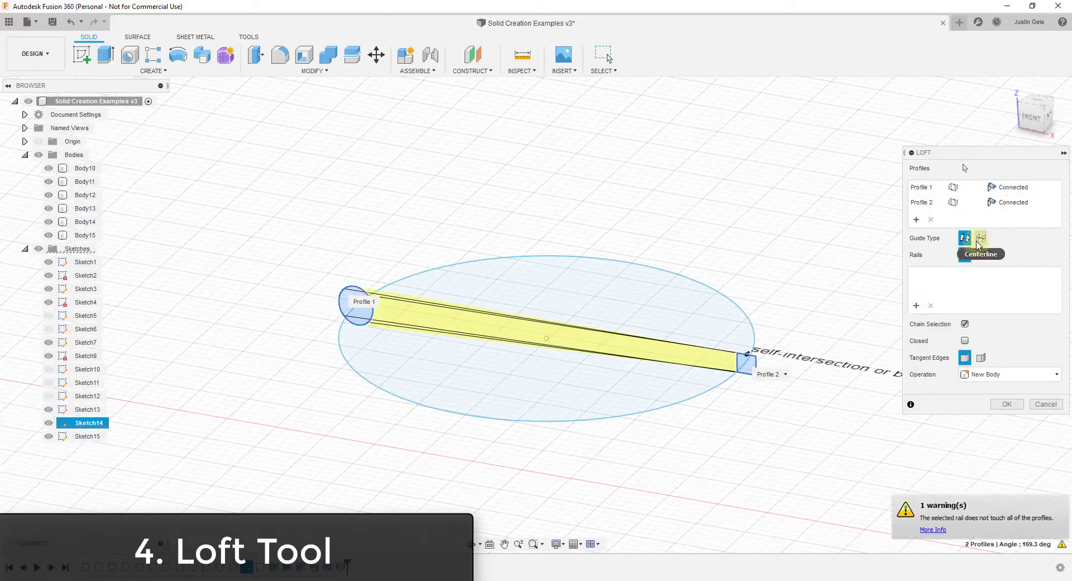
click(964, 298)
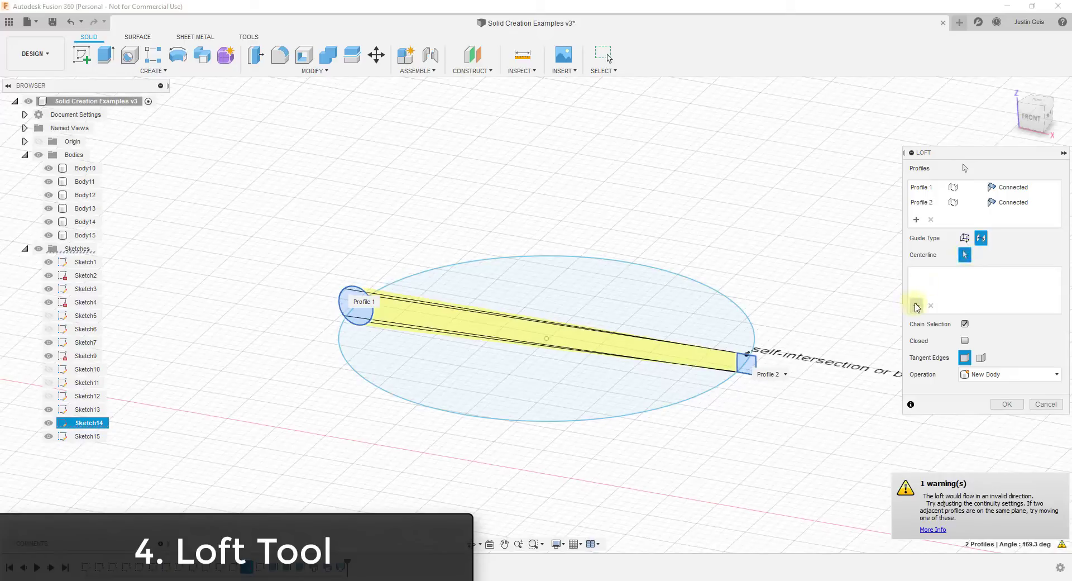
click(723, 384)
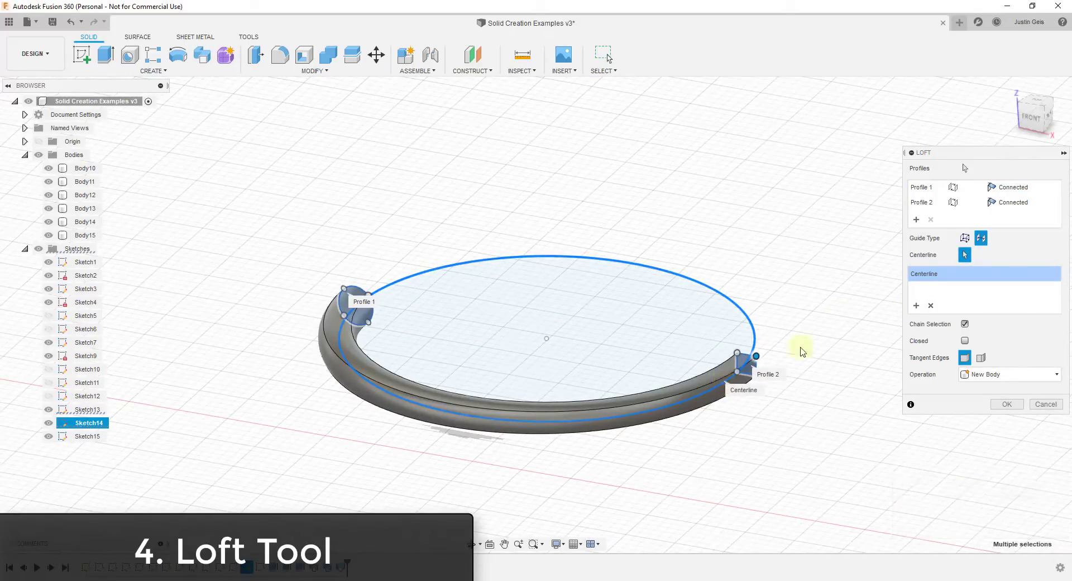
Step: Inspect the circle-to-square loft from the back and complete it as a new body
shift+middle_drag(771, 368, 755, 257)
scroll(755, 257, up, 5)
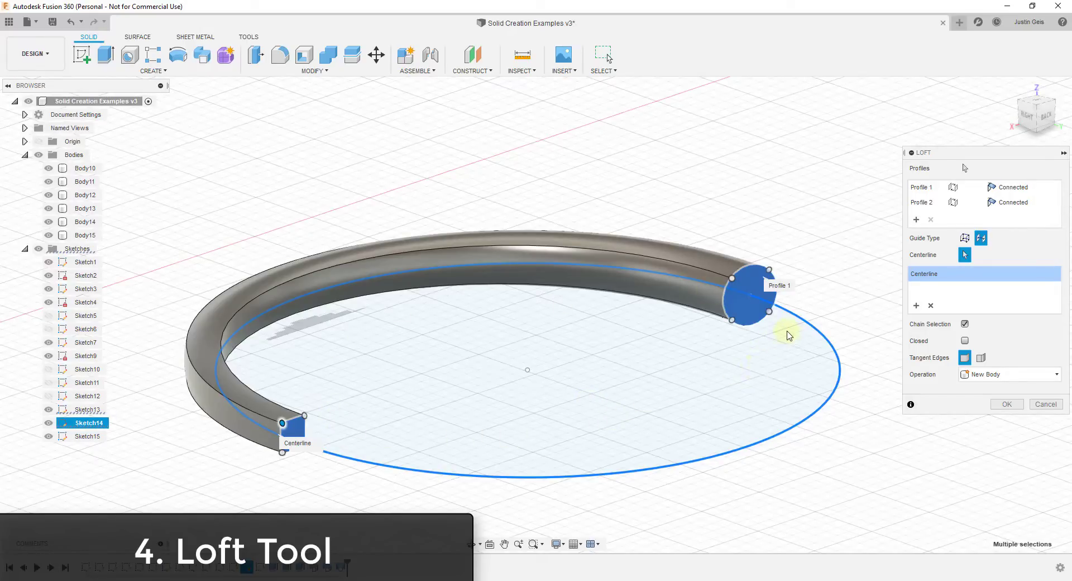
click(1006, 404)
scroll(586, 322, down, 2)
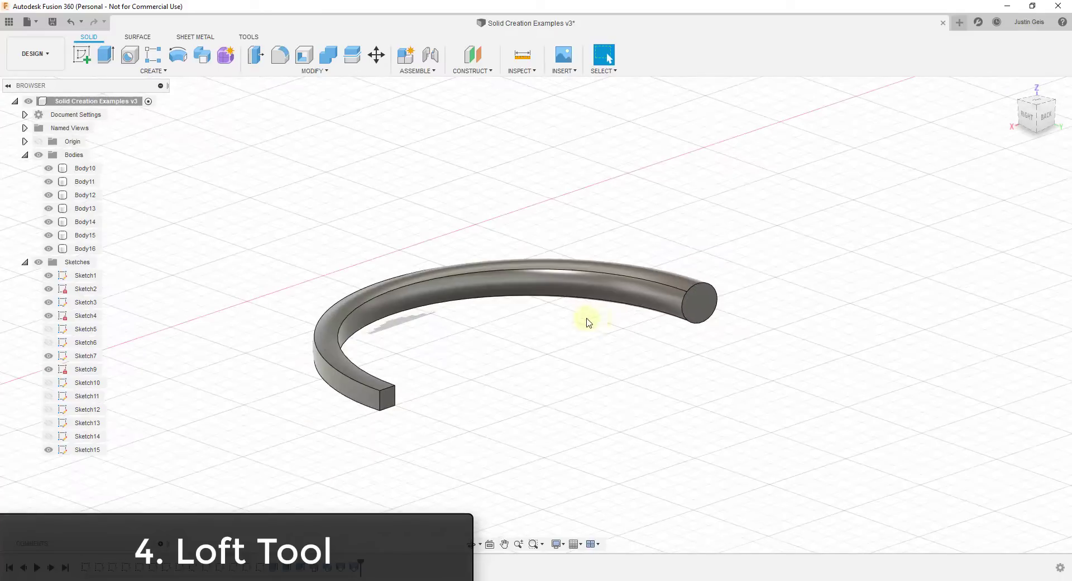
Step: Open the sketch of the small circle beside the curved loft for editing
shift+middle_drag(499, 322, 596, 318)
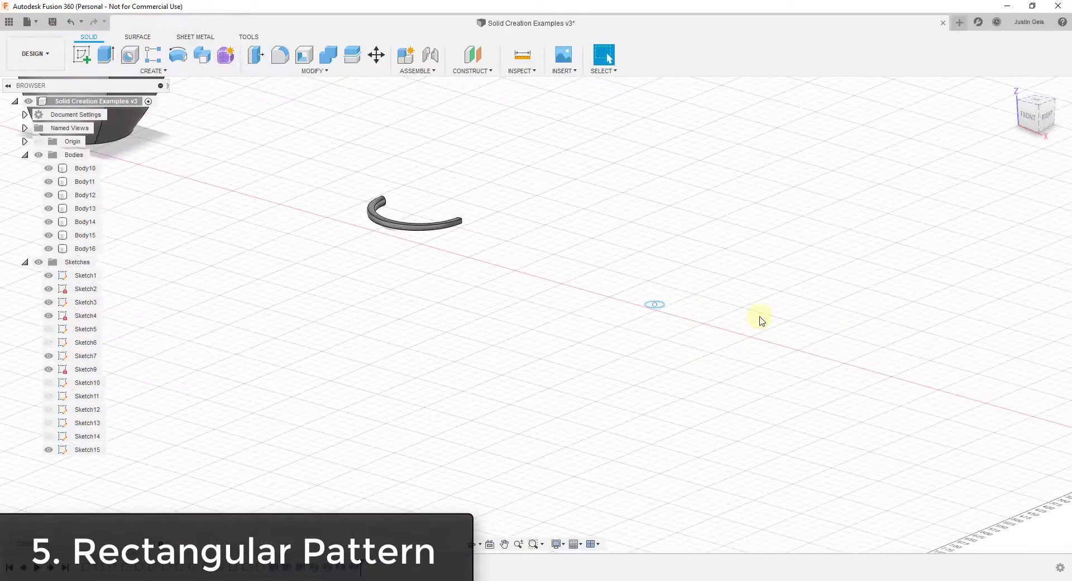
shift+middle_drag(759, 321, 825, 328)
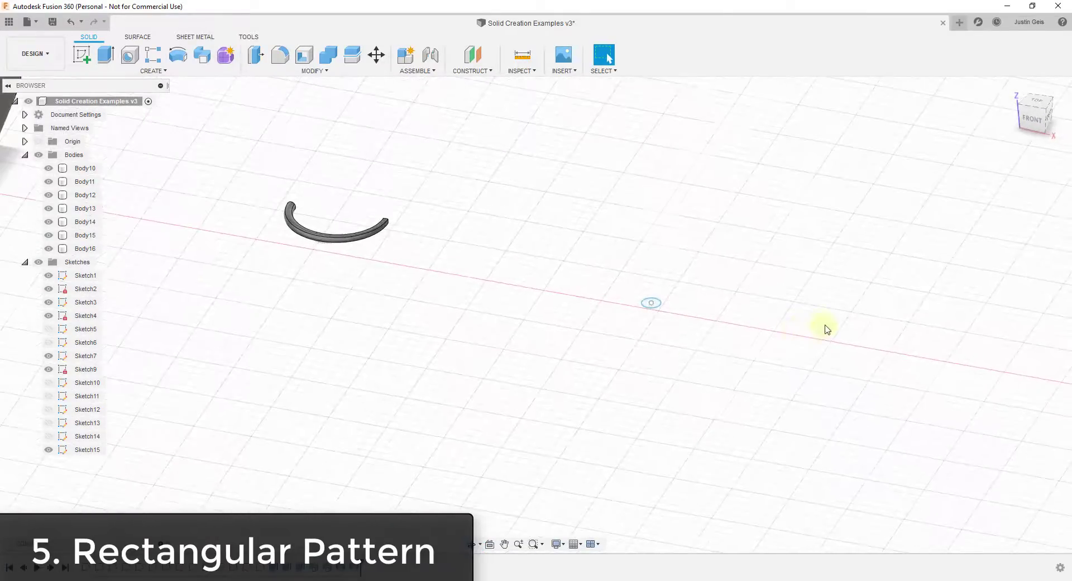
scroll(622, 309, up, 5)
scroll(576, 305, up, 1)
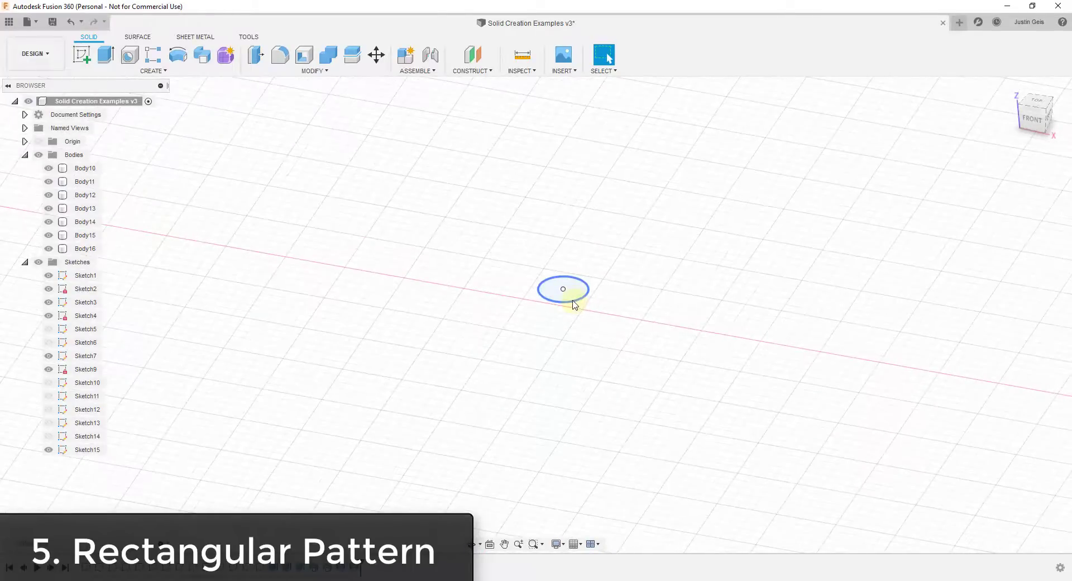
click(570, 302)
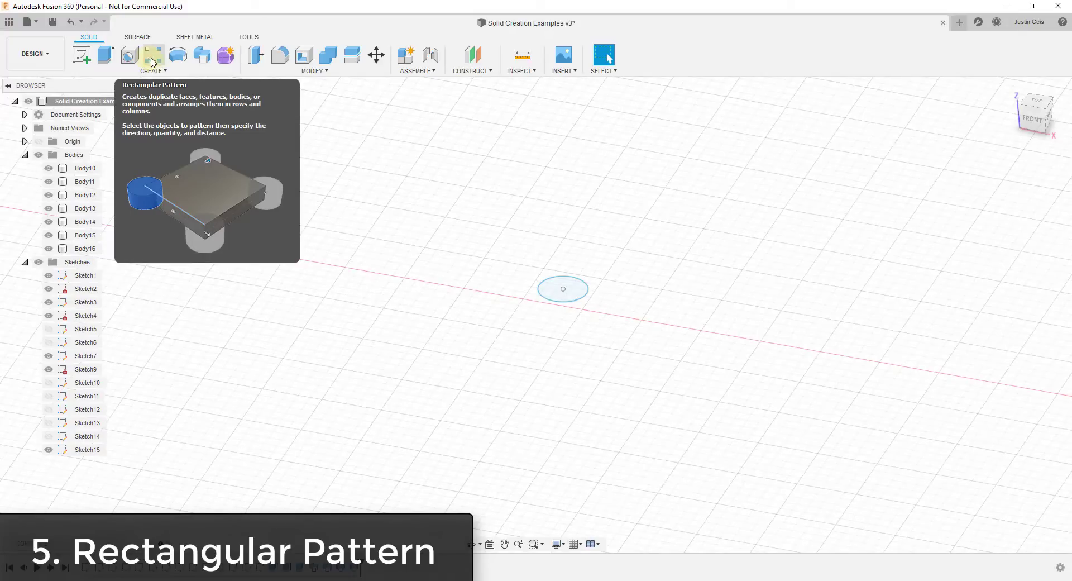
click(552, 291)
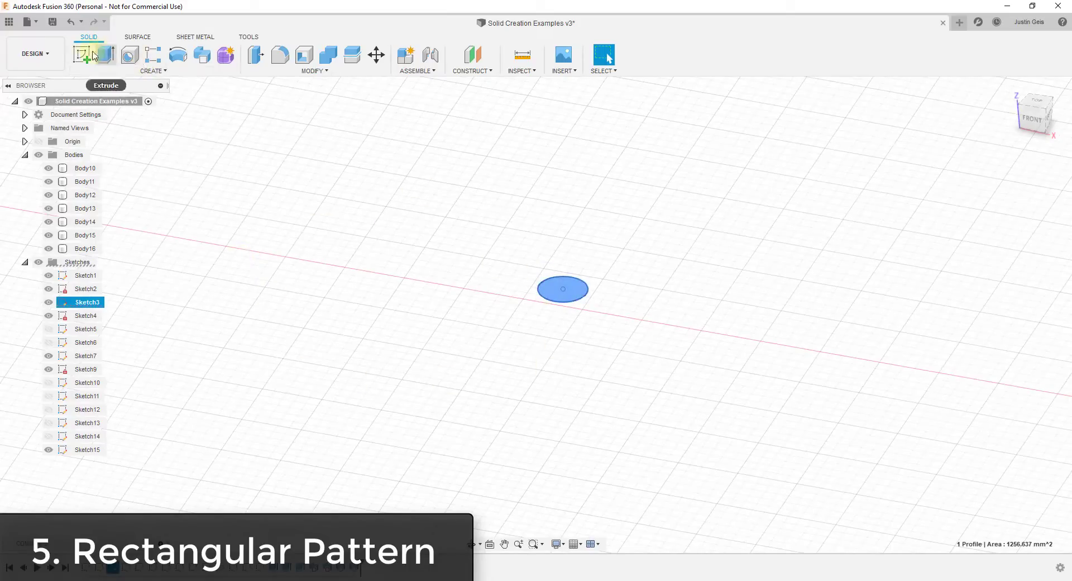
right_click(553, 292)
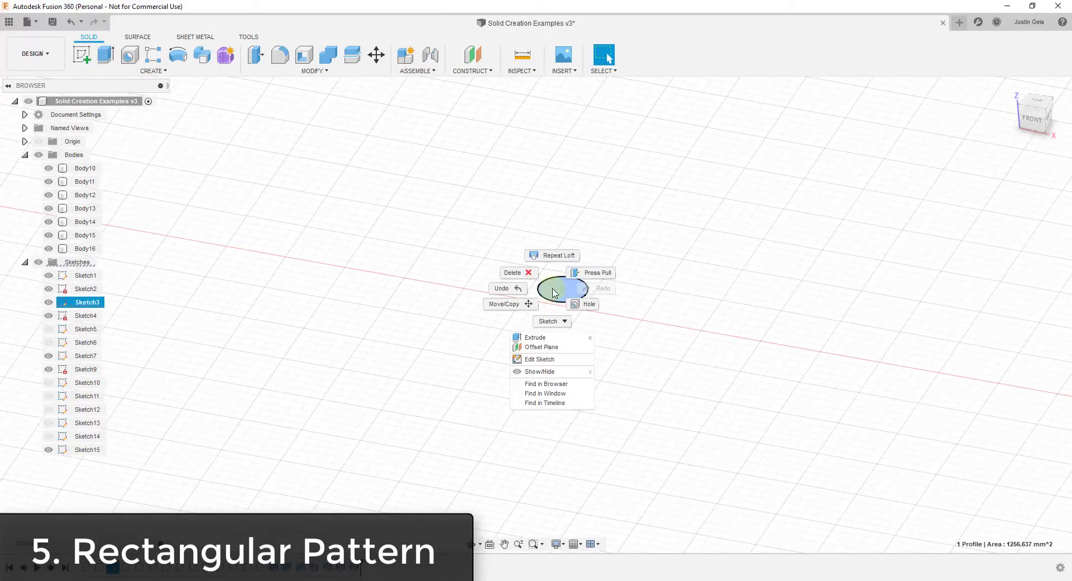
click(519, 349)
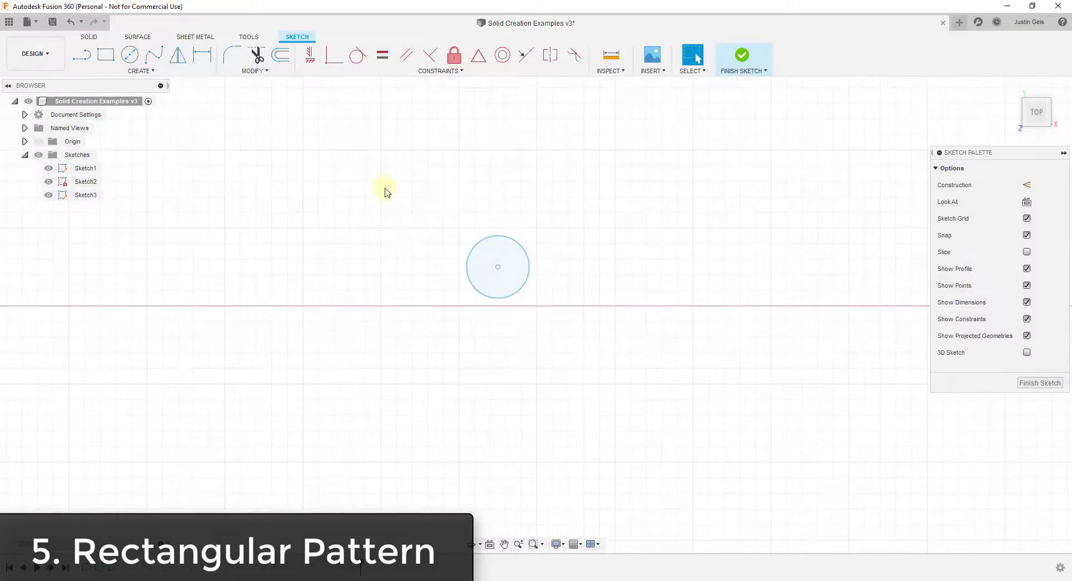
Step: Start a sketch Rectangular Pattern with the circle and its center point as the objects
drag(384, 186, 653, 386)
scroll(469, 455, down, 2)
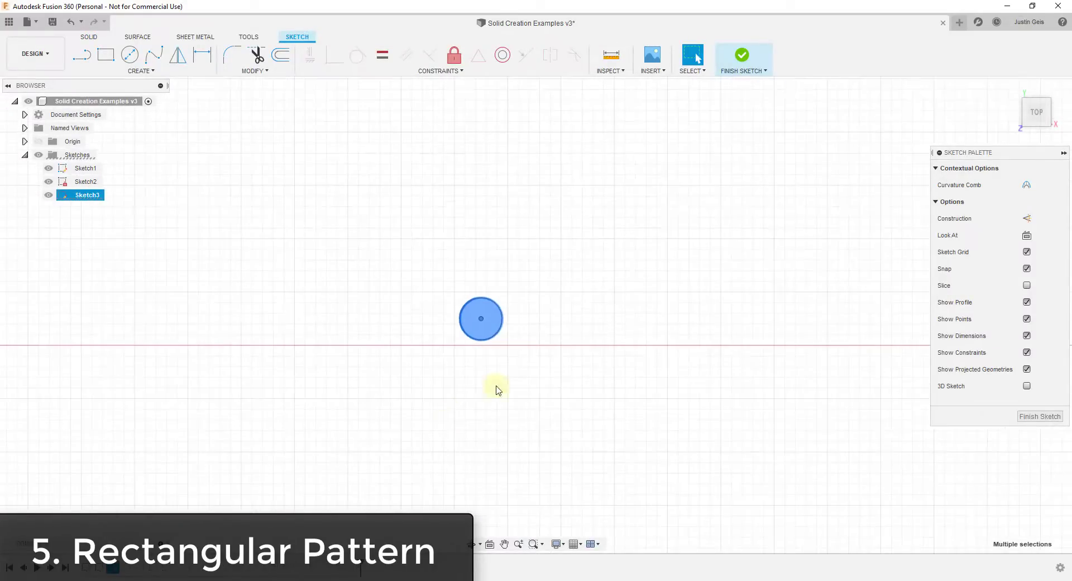
click(242, 72)
click(154, 73)
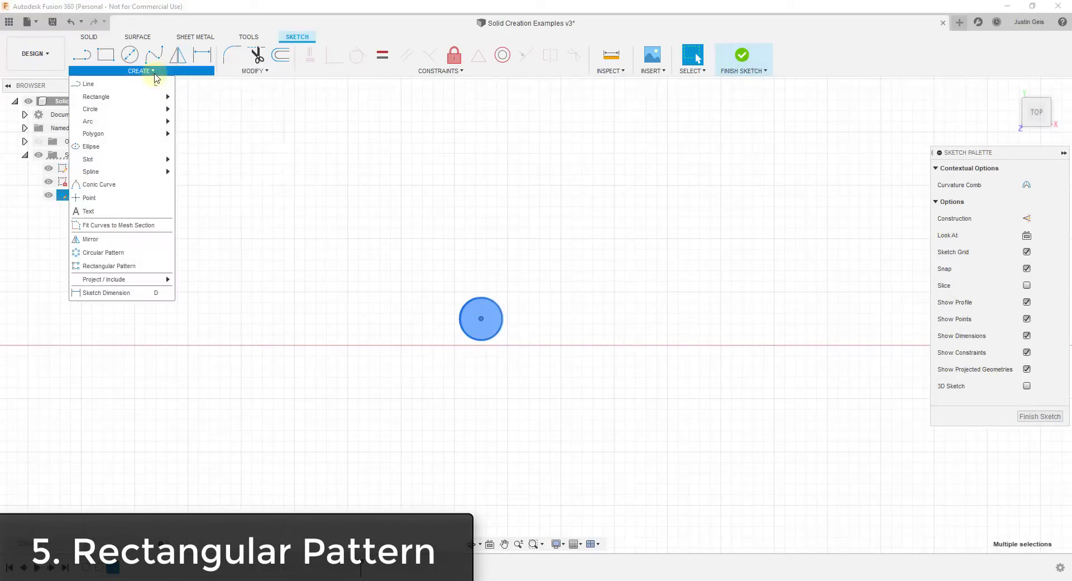
click(110, 266)
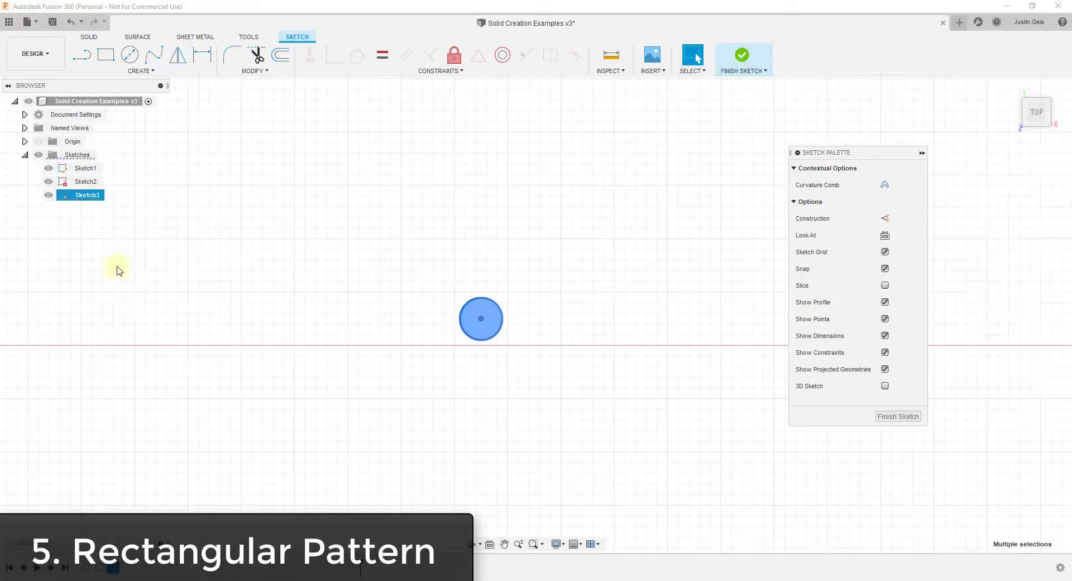
click(922, 154)
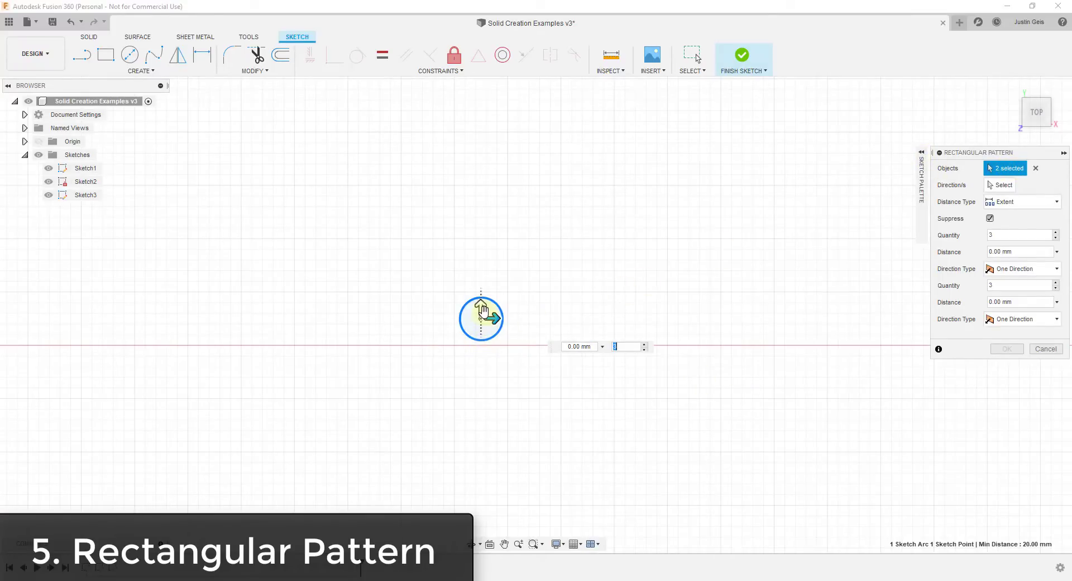
click(1005, 184)
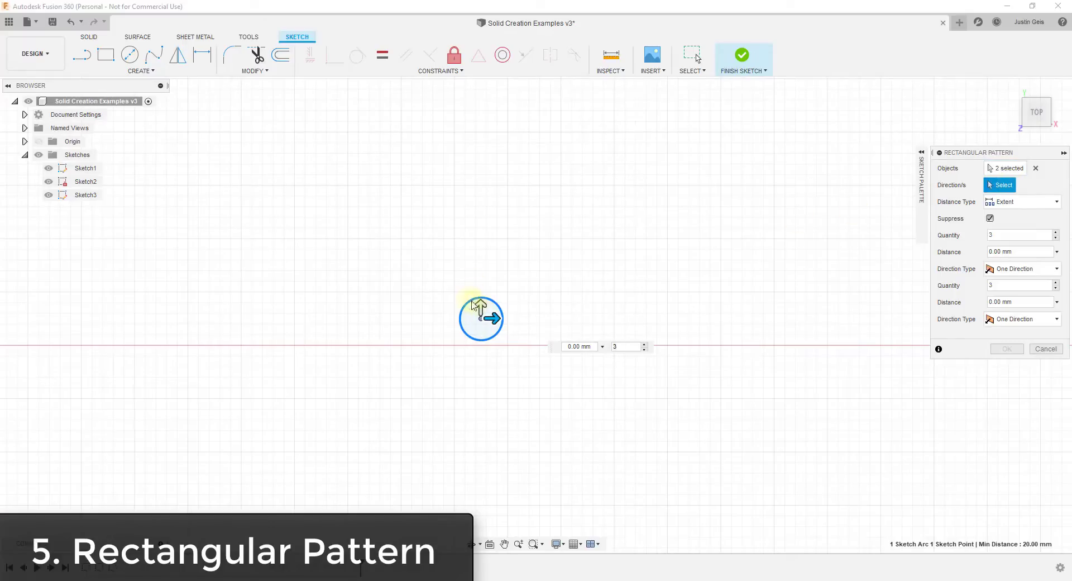
Step: Set the pattern's extent along the Y direction to 500 mm
drag(480, 305, 479, 96)
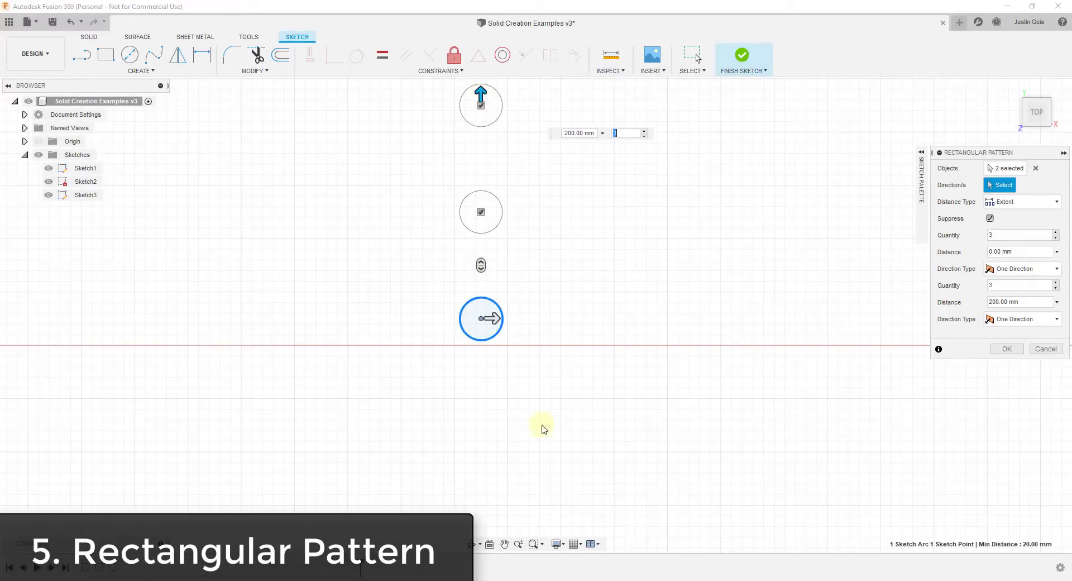
scroll(541, 453, down, 3)
scroll(614, 215, up, 2)
drag(475, 208, 482, 121)
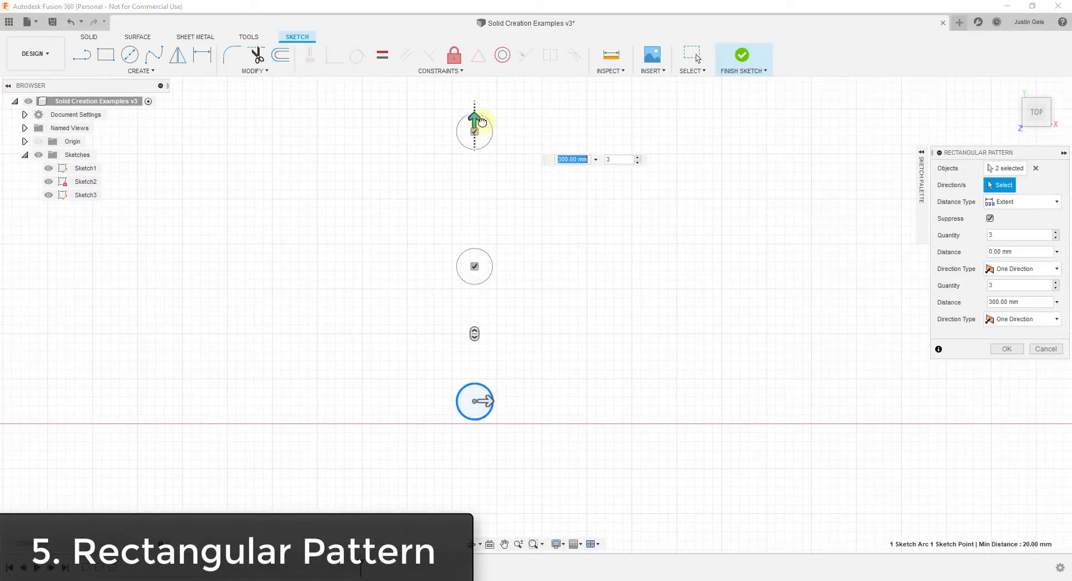
text(500)
key(Return)
scroll(442, 302, down, 1)
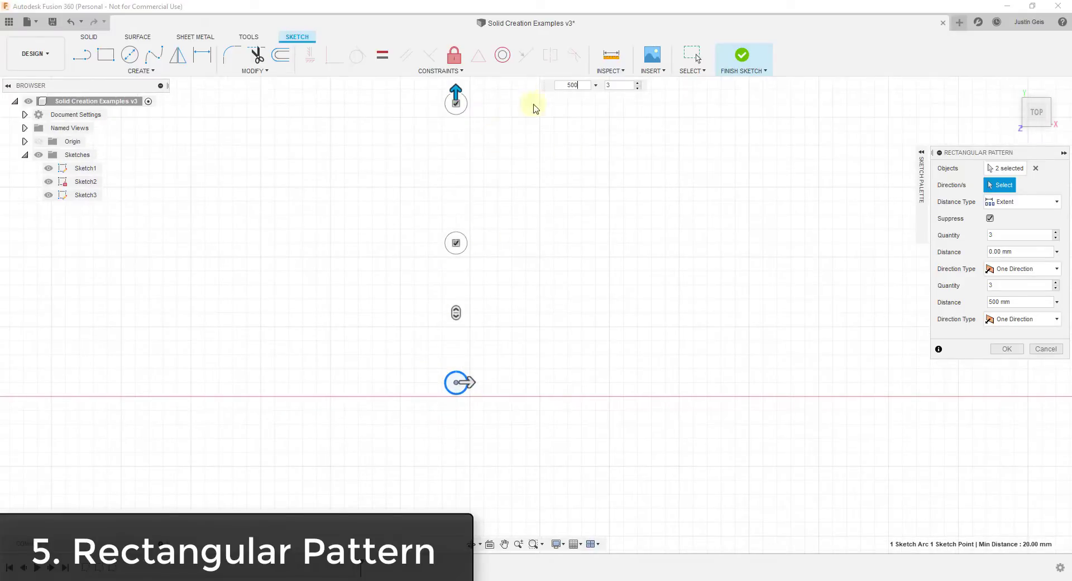
mouse_move(605, 163)
middle_down()
mouse_move(625, 212)
mouse_move(644, 220)
middle_up()
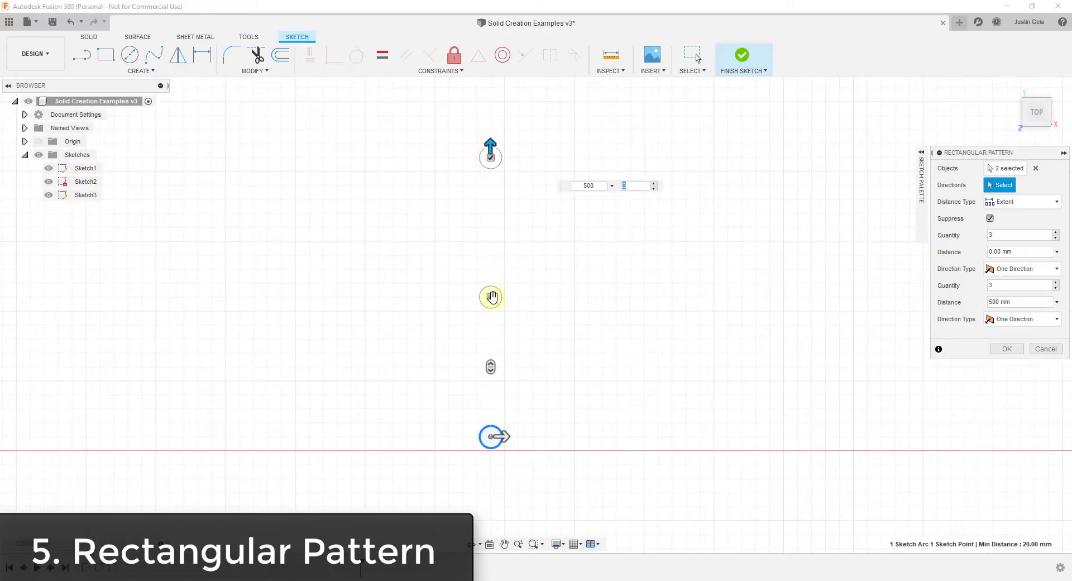
Step: Raise the quantity of circles along the Y direction to 10
text(5)
click(655, 183)
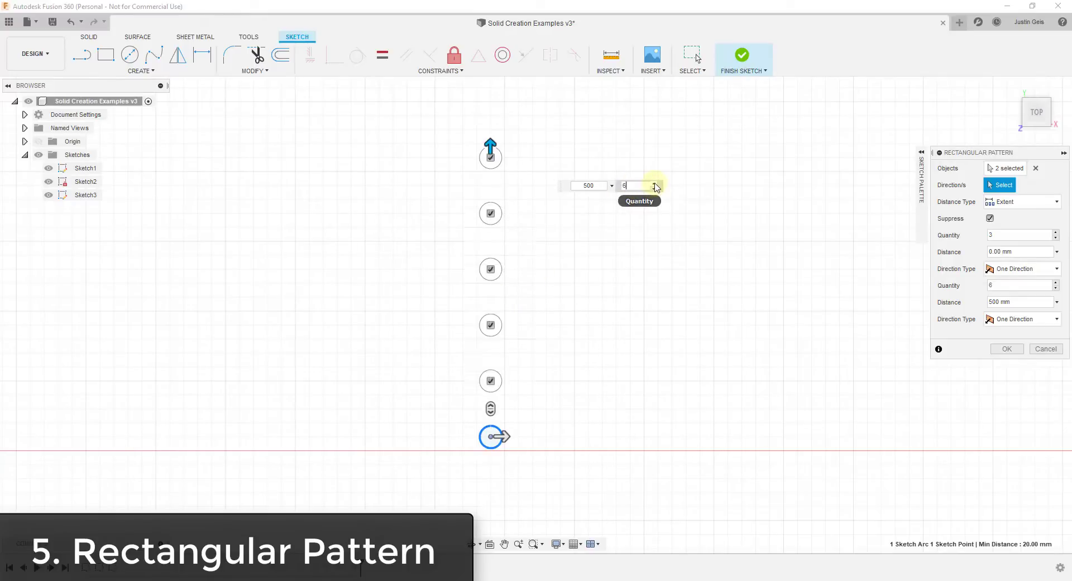
click(654, 183)
drag(495, 409, 472, 515)
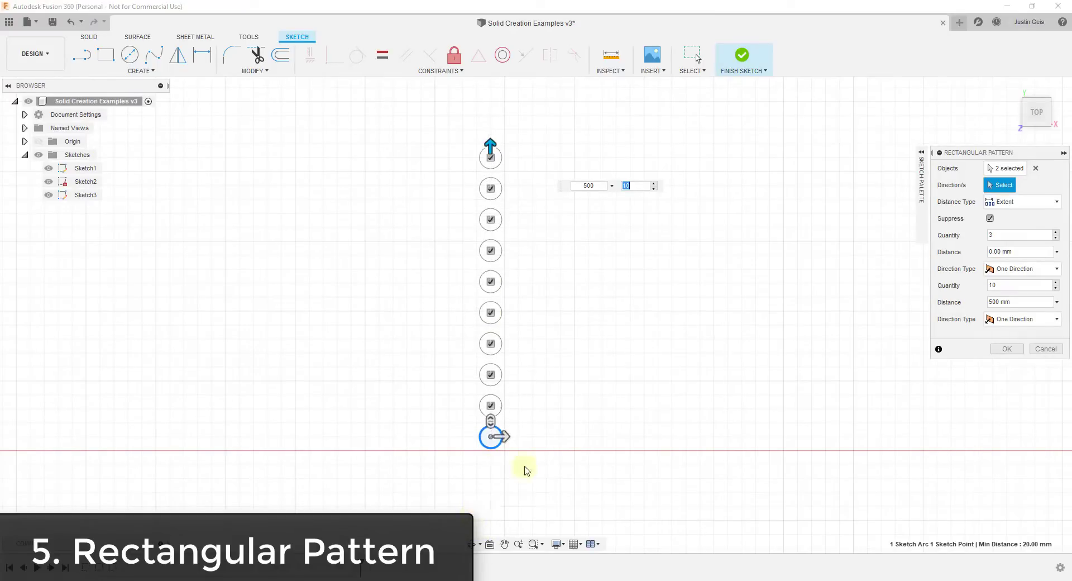
Step: Set the pattern's X direction to an extent of 250 mm with a quantity of 5
click(1015, 271)
click(1007, 252)
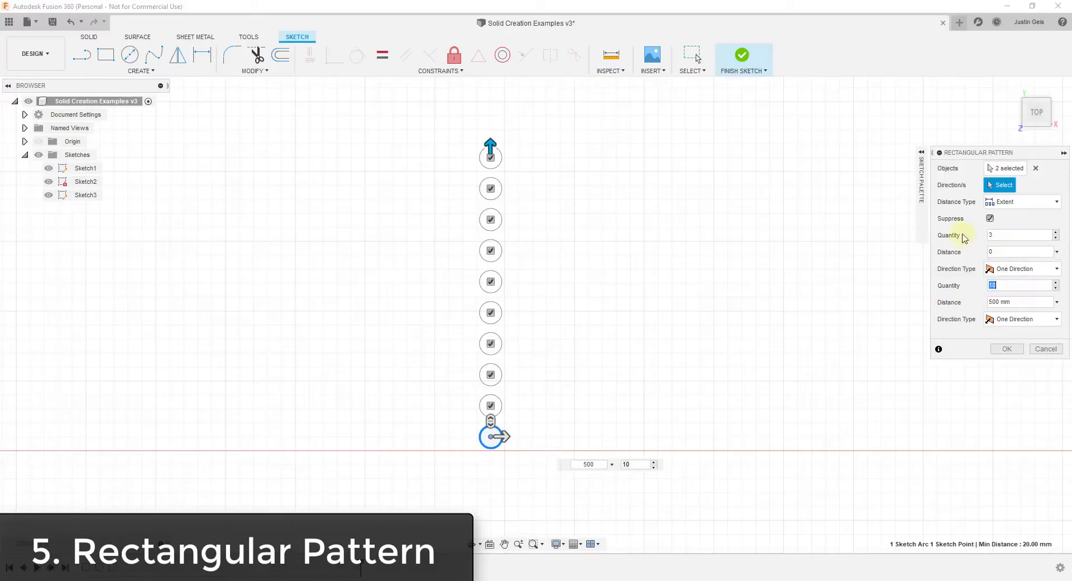
click(1014, 250)
key(Tab)
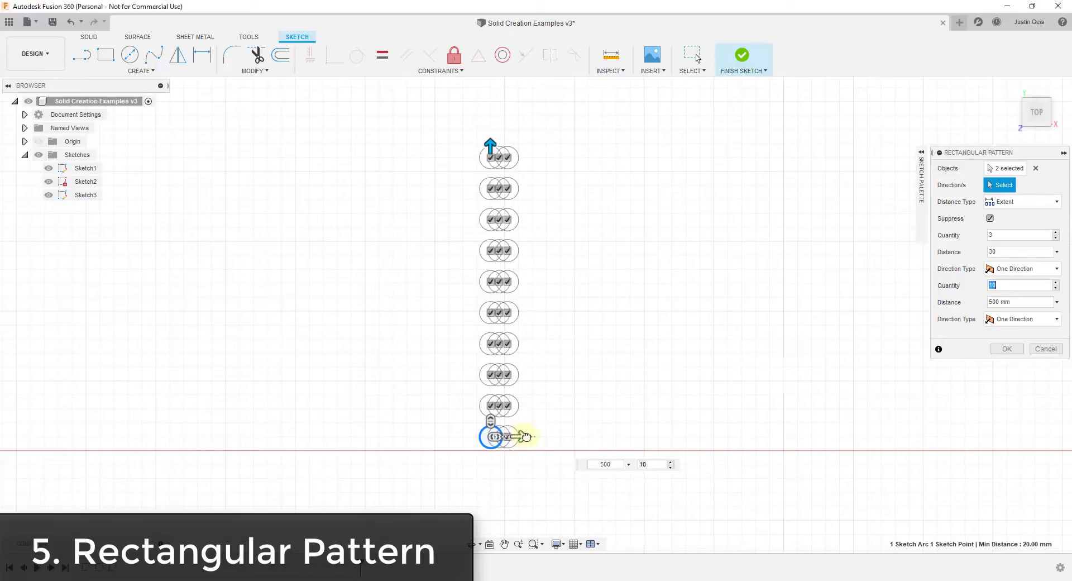
drag(522, 435, 642, 436)
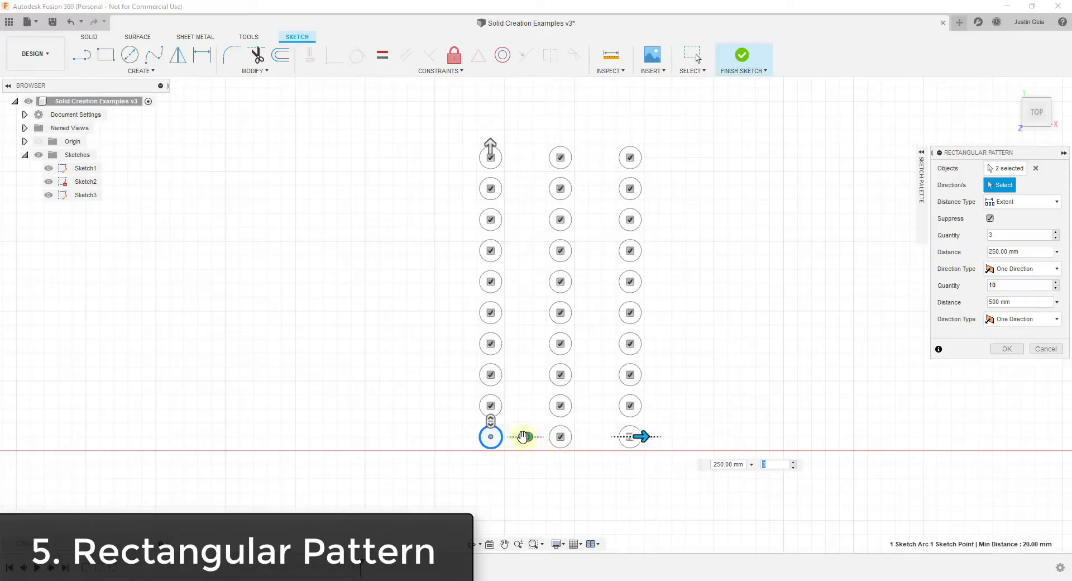
drag(544, 438, 482, 441)
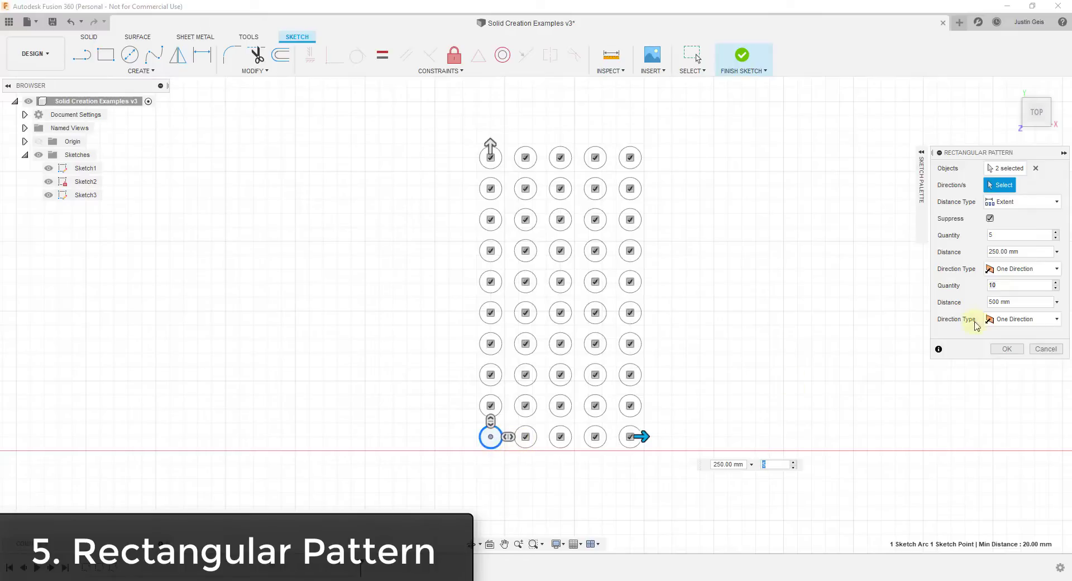
Step: Complete the circle pattern with One Direction for both axes and finish the sketch
click(1025, 269)
click(1025, 270)
click(1011, 351)
click(1011, 354)
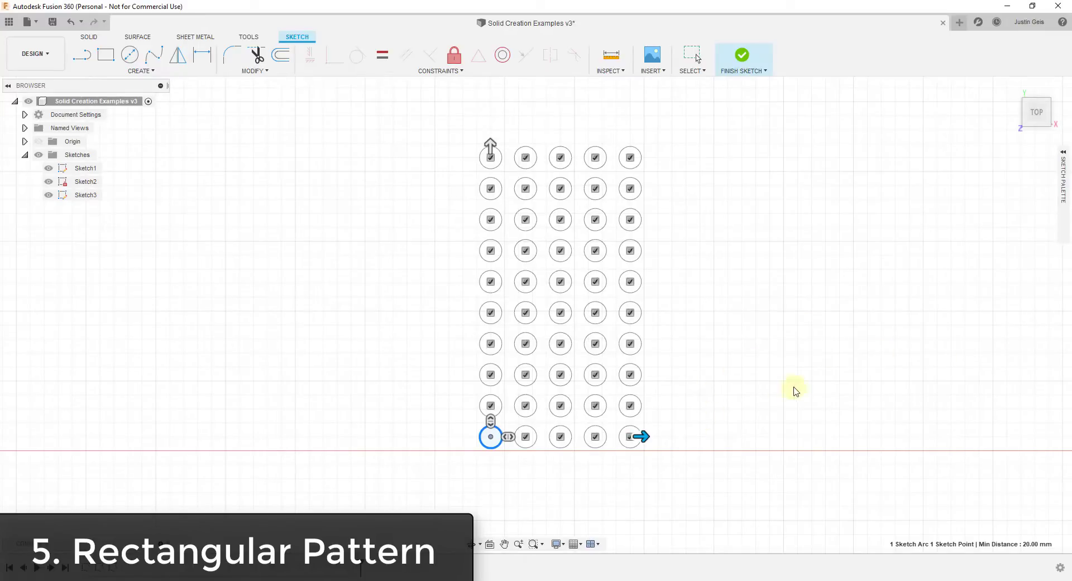
scroll(554, 255, down, 3)
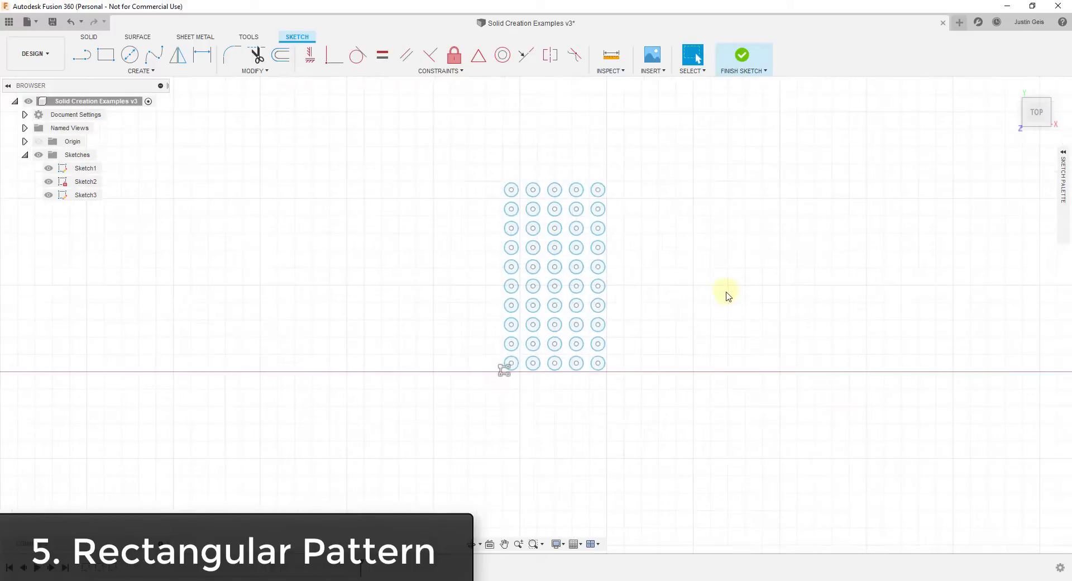
scroll(724, 294, up, 2)
shift+middle_drag(702, 390, 650, 321)
scroll(636, 279, down, 5)
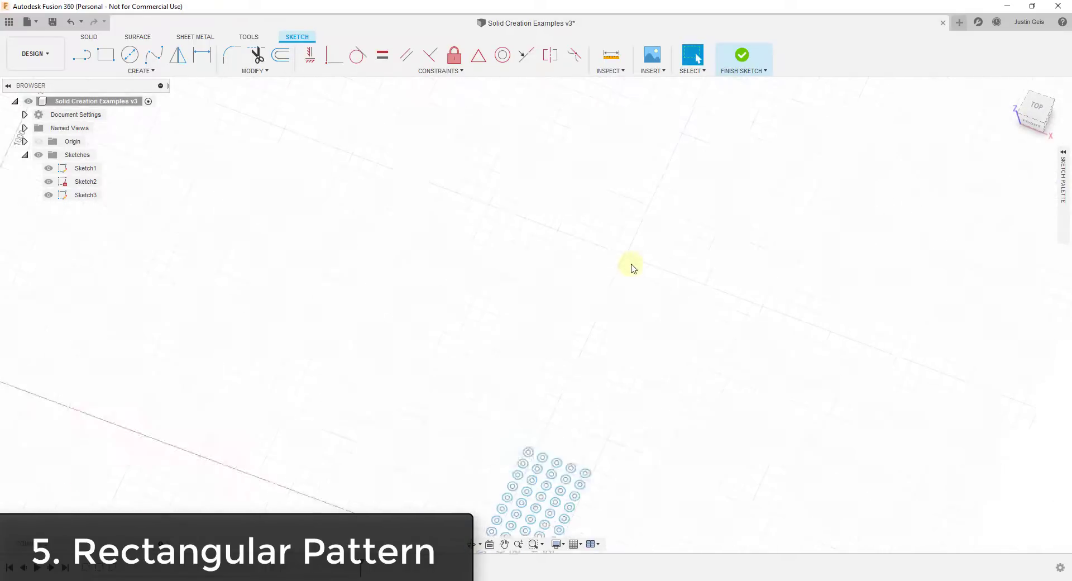
scroll(598, 354, up, 6)
scroll(553, 441, up, 2)
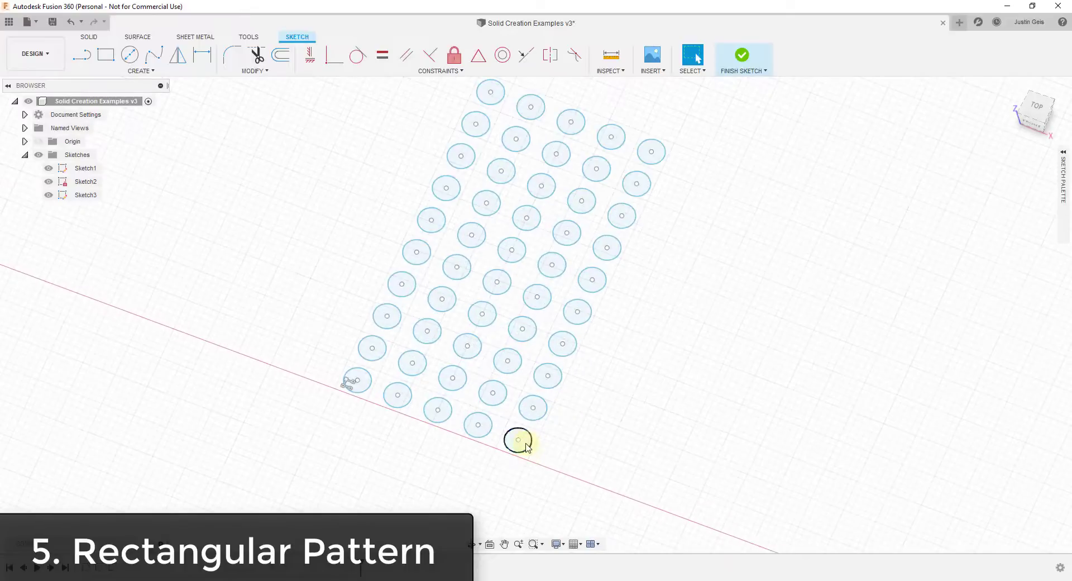
click(529, 438)
shift+middle_drag(565, 466, 564, 441)
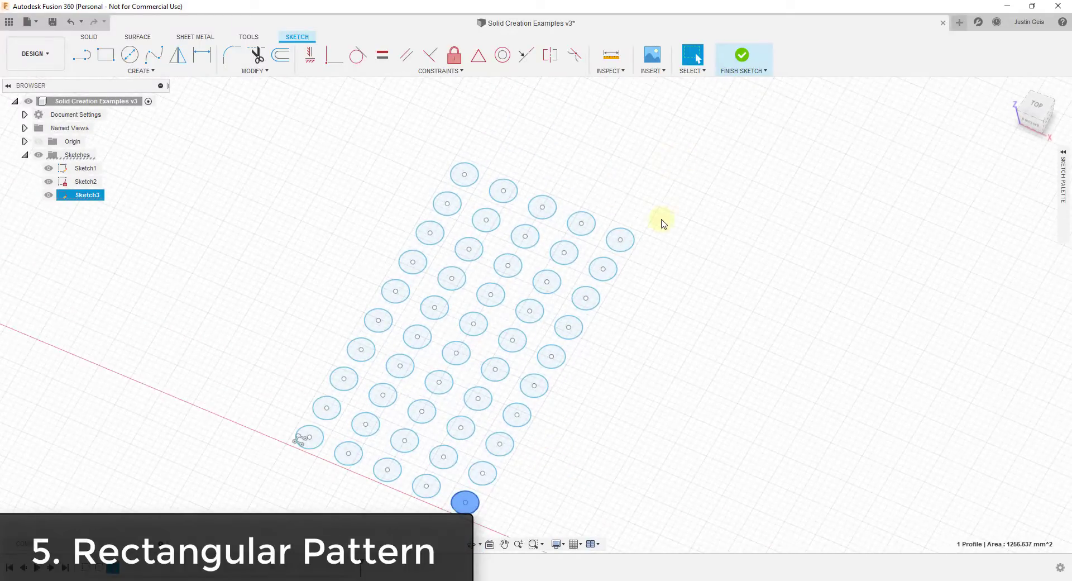
click(742, 55)
Step: Extrude the corner circle at the far X end of the row nearest the red axis 85 mm as a new body
scroll(558, 307, down, 2)
scroll(520, 441, up, 2)
scroll(511, 438, up, 2)
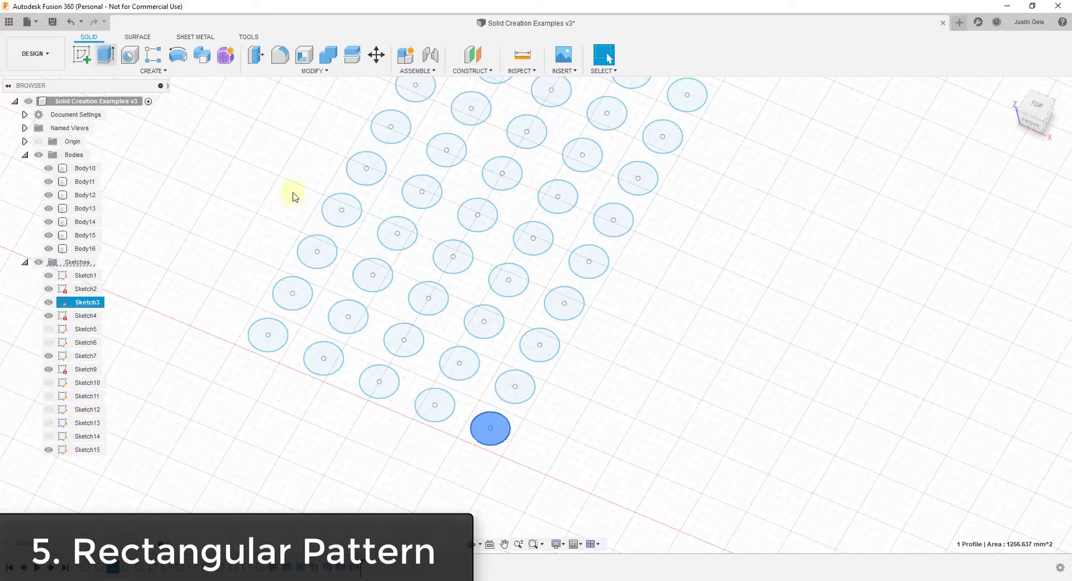
click(490, 428)
key(e)
scroll(495, 434, up, 10)
scroll(471, 223, down, 5)
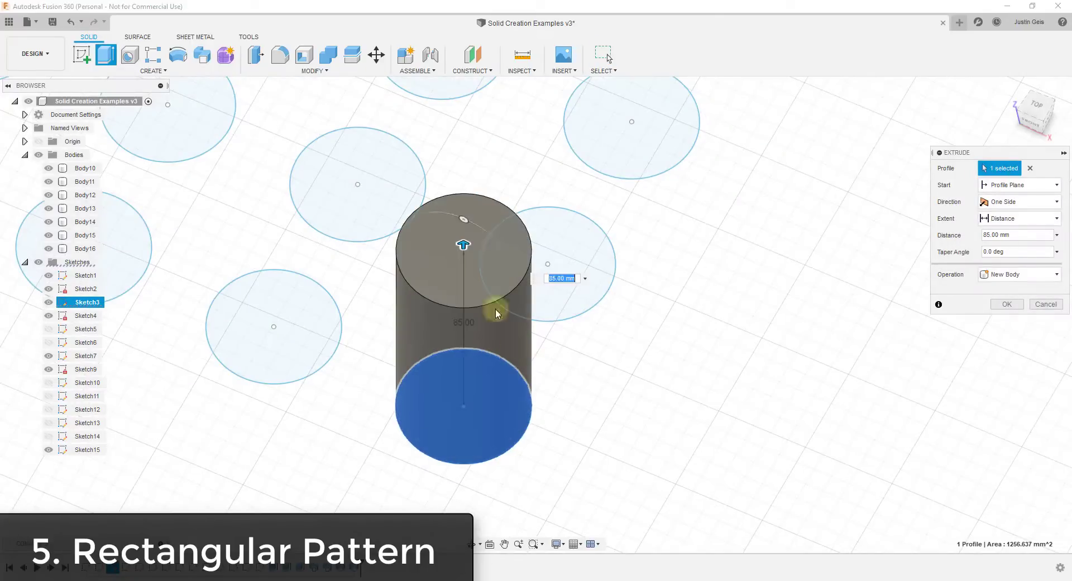
click(1005, 306)
scroll(642, 363, down, 8)
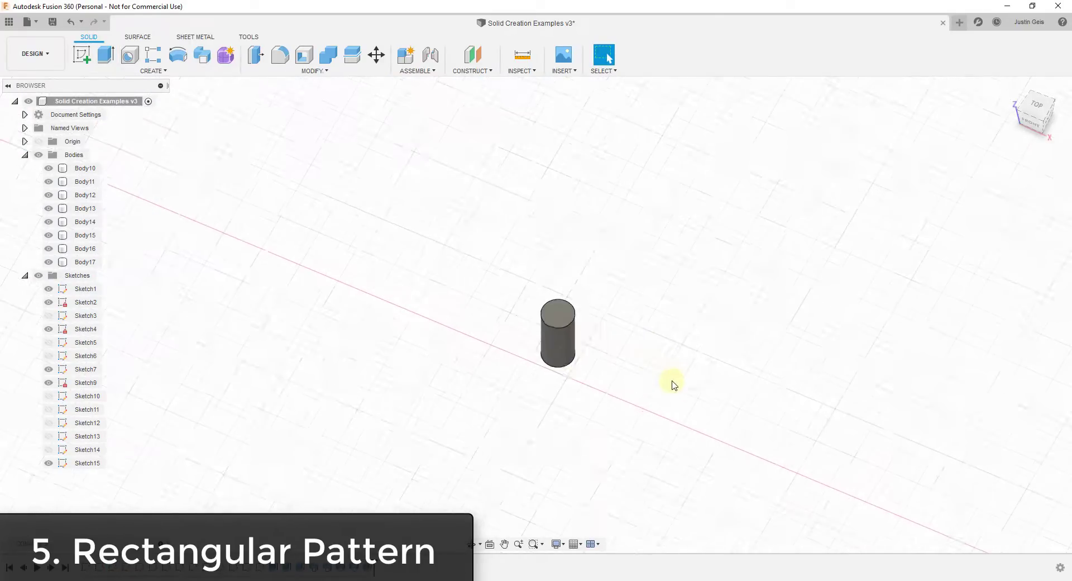
Step: Start a rectangular pattern with the pattern type Bodies and the extruded cylinder as its object
scroll(642, 375, down, 5)
middle_drag(642, 376, 605, 338)
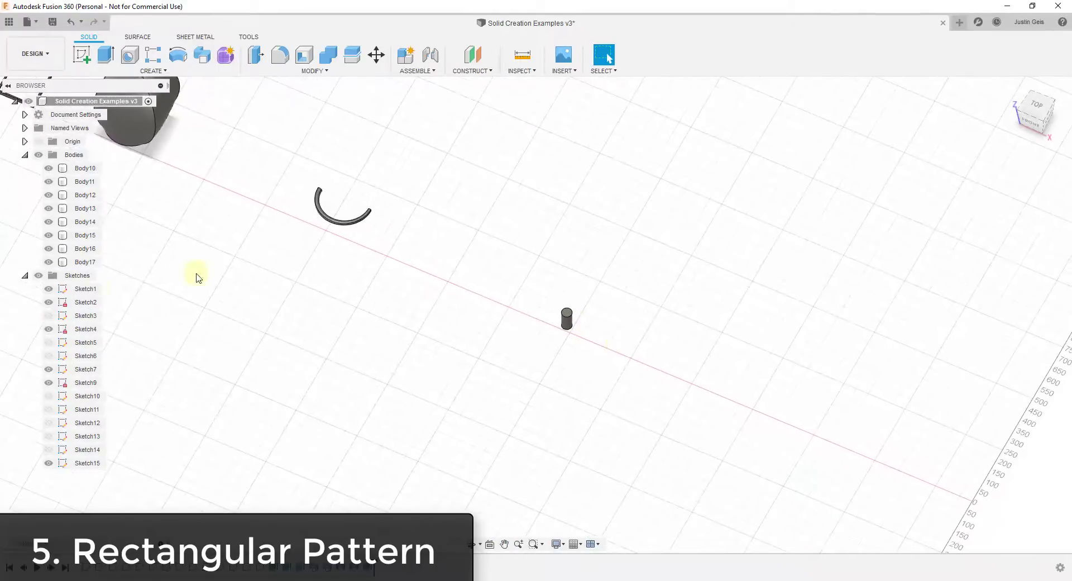
scroll(581, 324, up, 5)
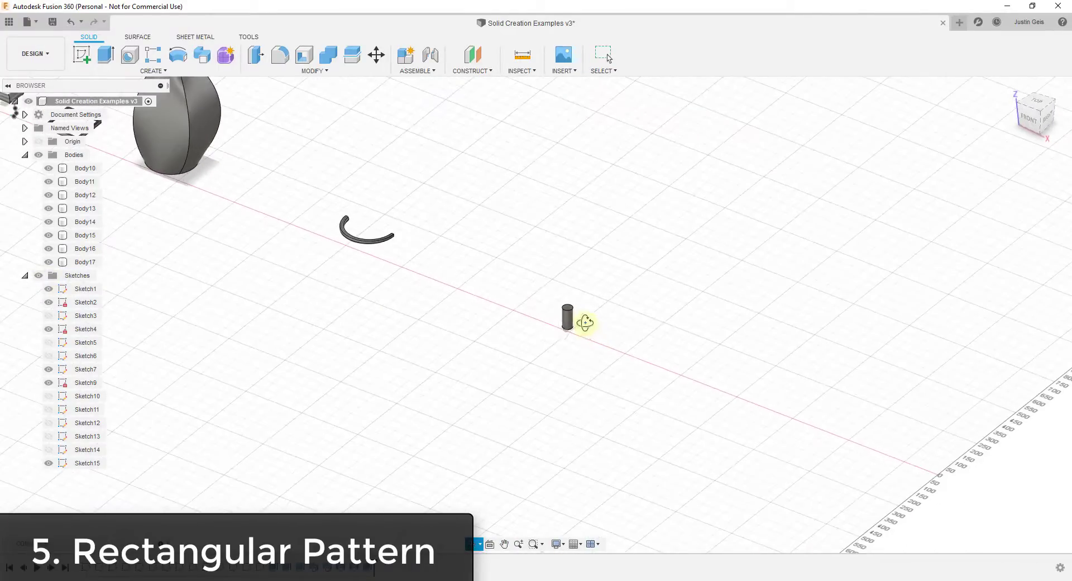
click(570, 324)
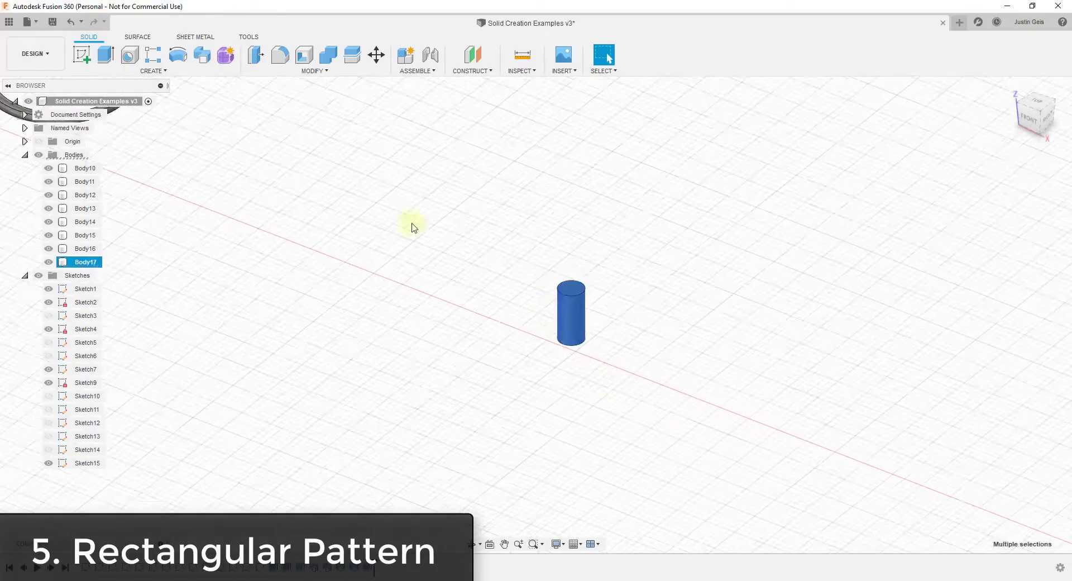
click(155, 60)
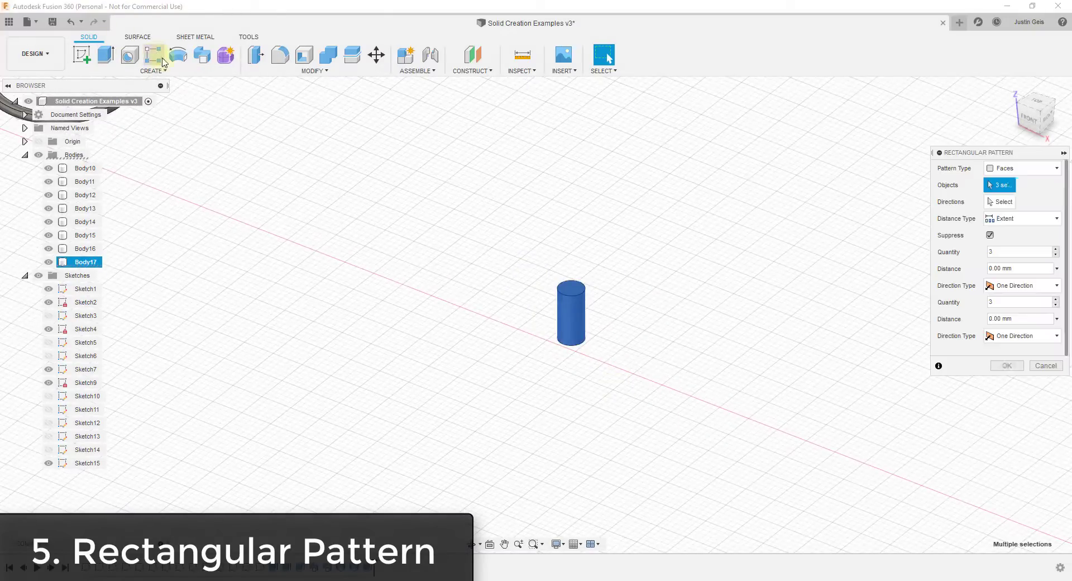
scroll(670, 320, up, 2)
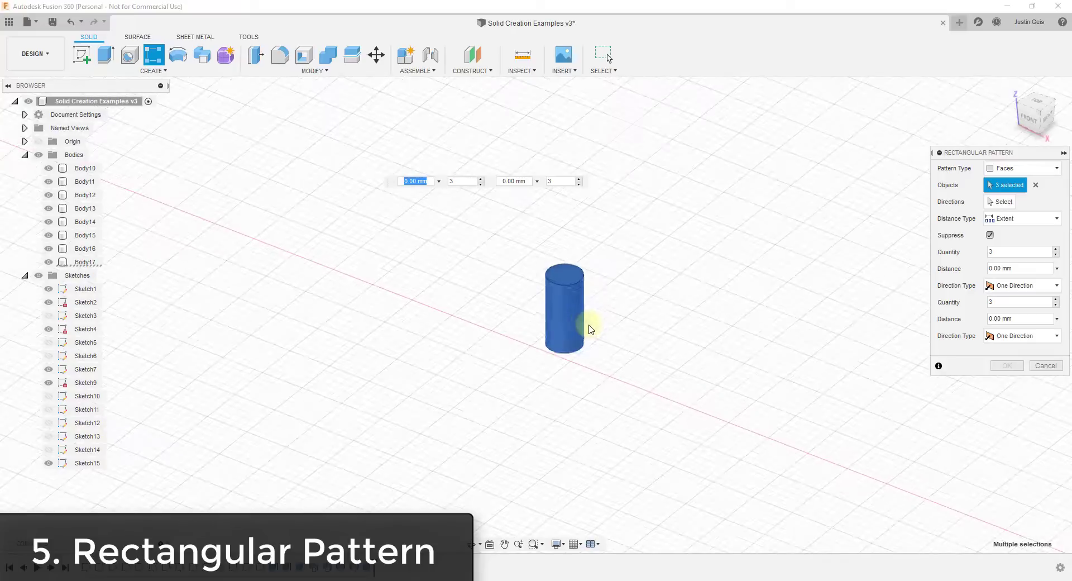
click(995, 169)
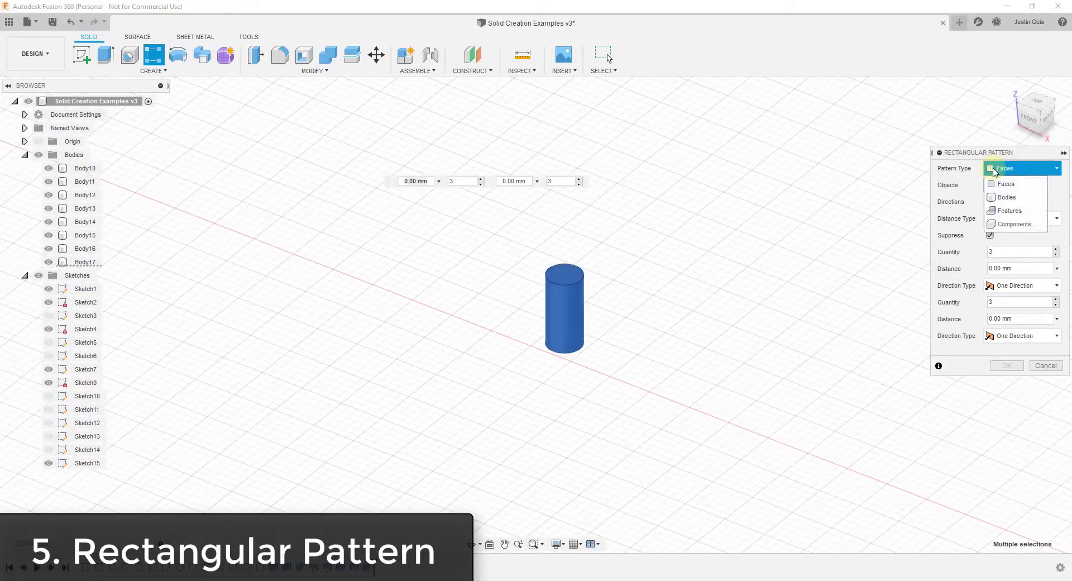
click(1013, 199)
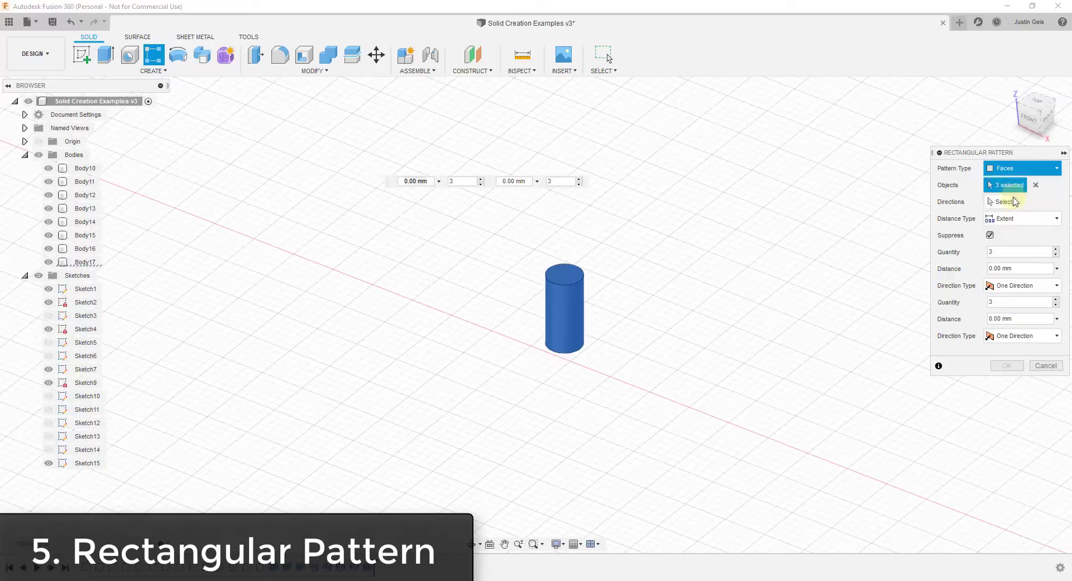
click(564, 313)
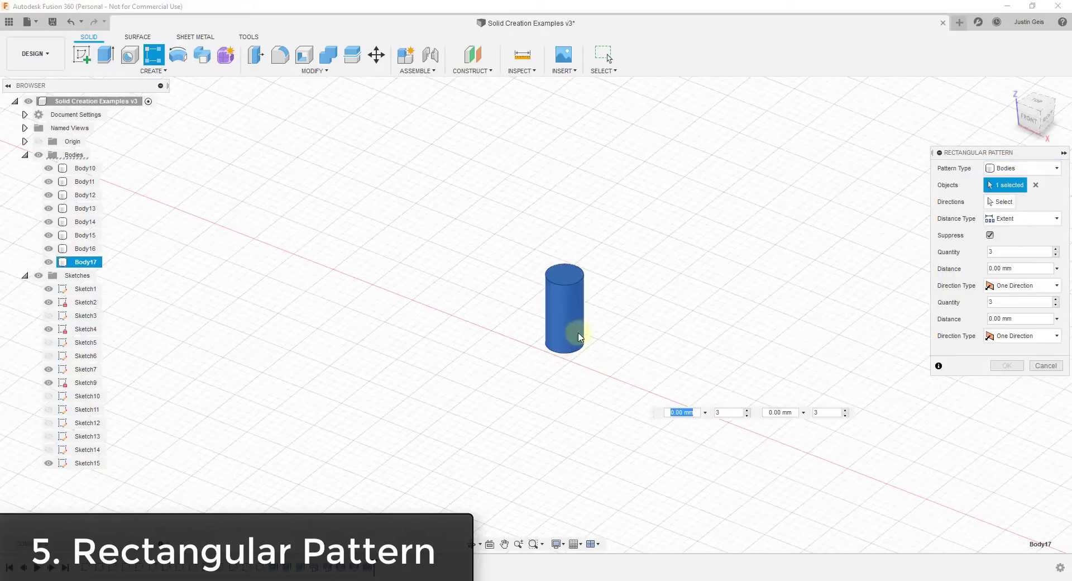
Step: Set the origin's Y axis as the direction of the cylinder's rectangular pattern
click(1004, 202)
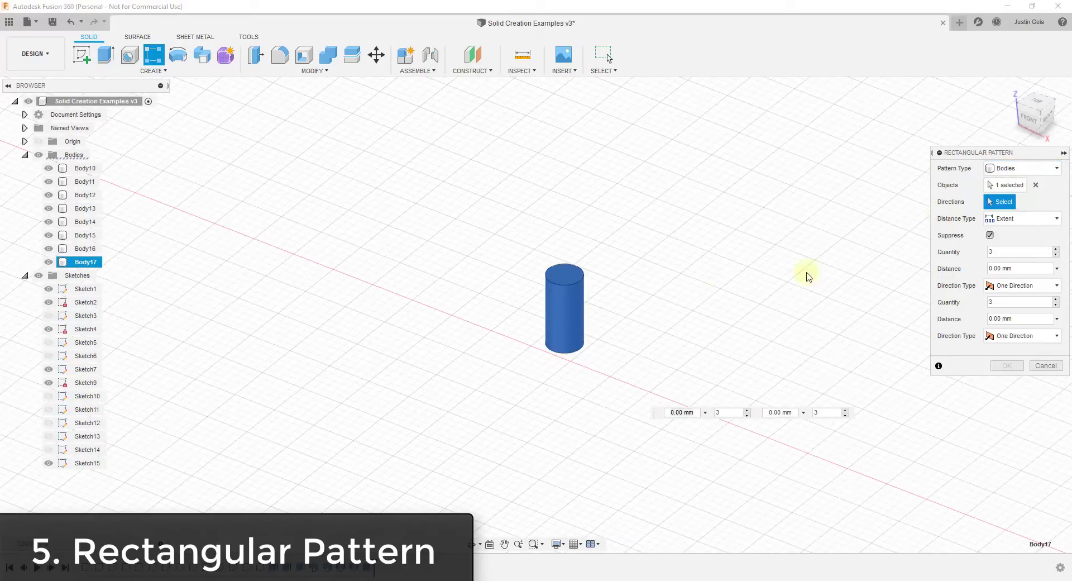
scroll(720, 338, up, 1)
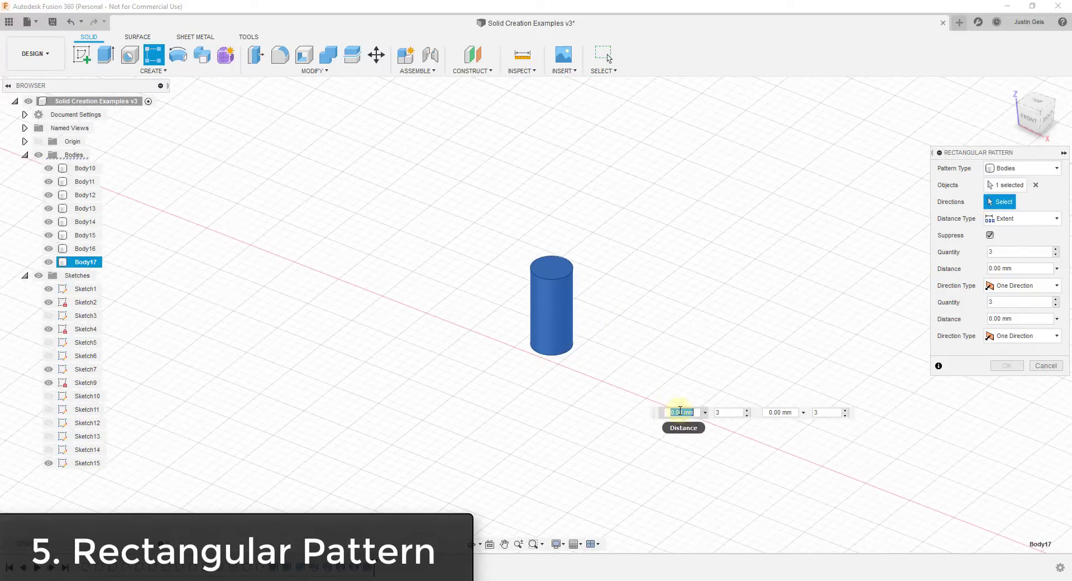
text(5)
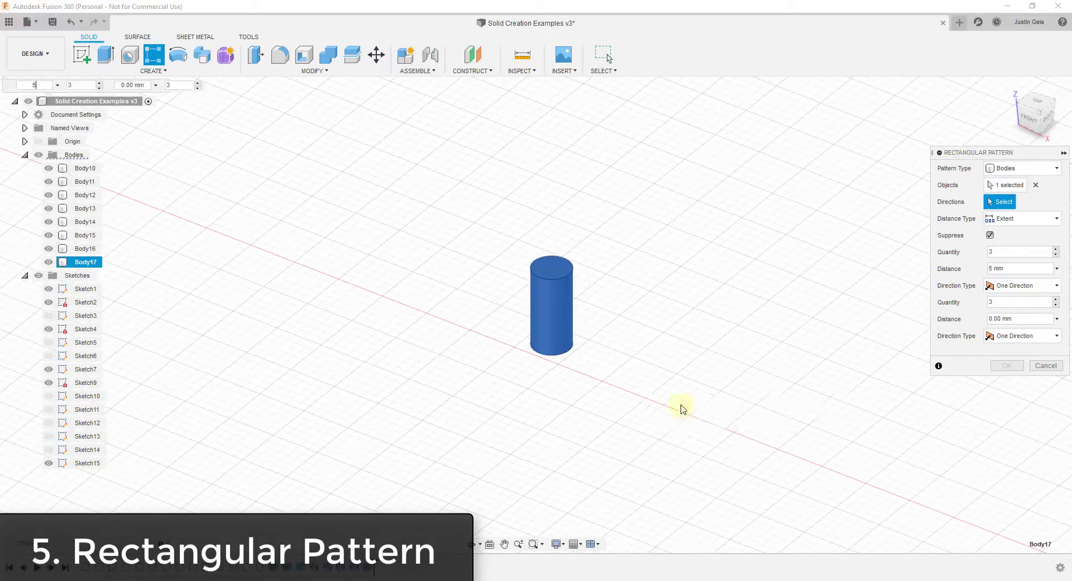
scroll(575, 353, down, 5)
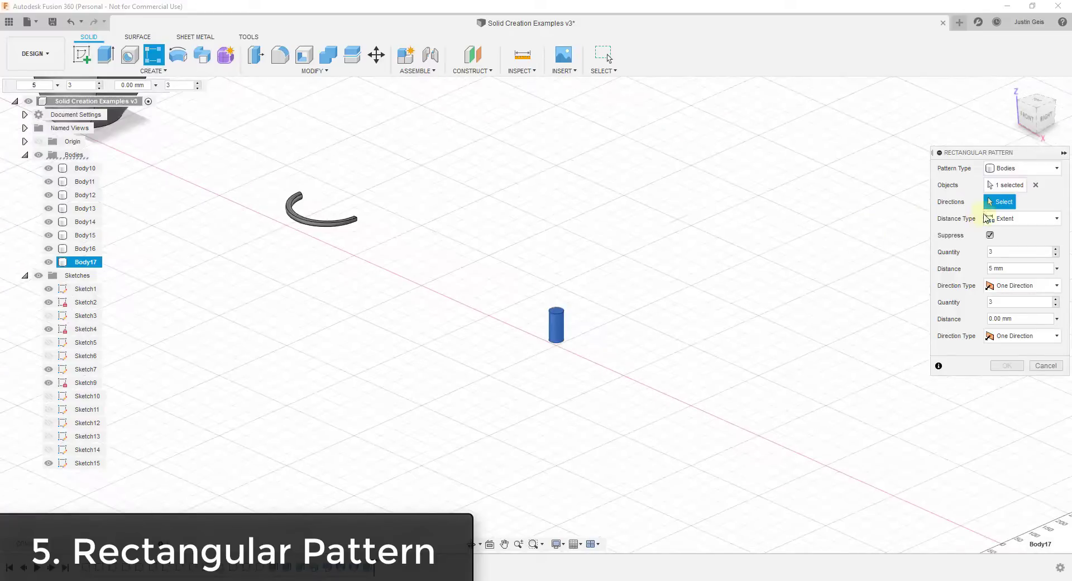
scroll(648, 385, down, 4)
scroll(307, 213, up, 2)
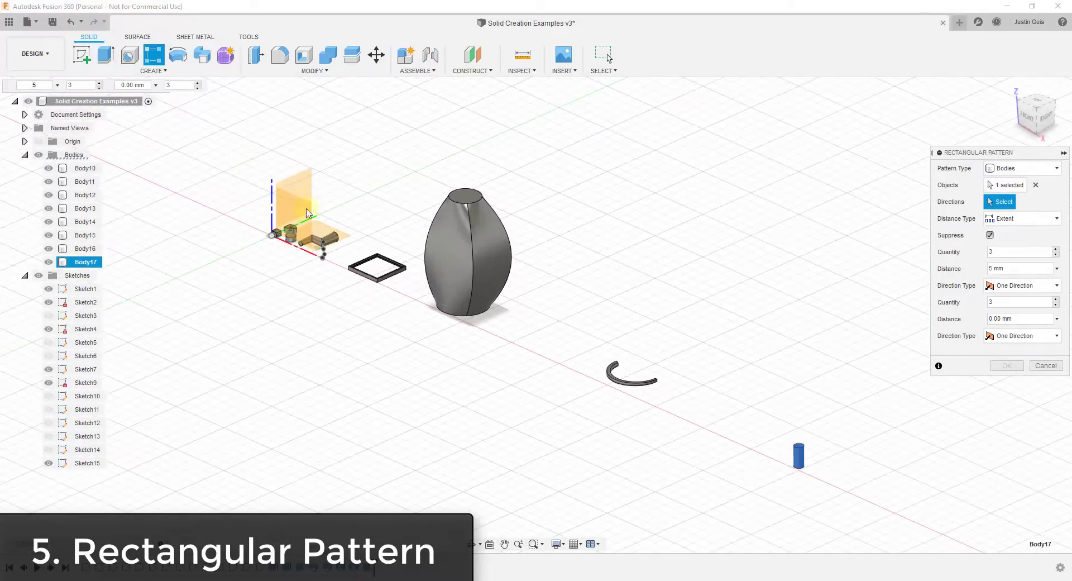
click(306, 224)
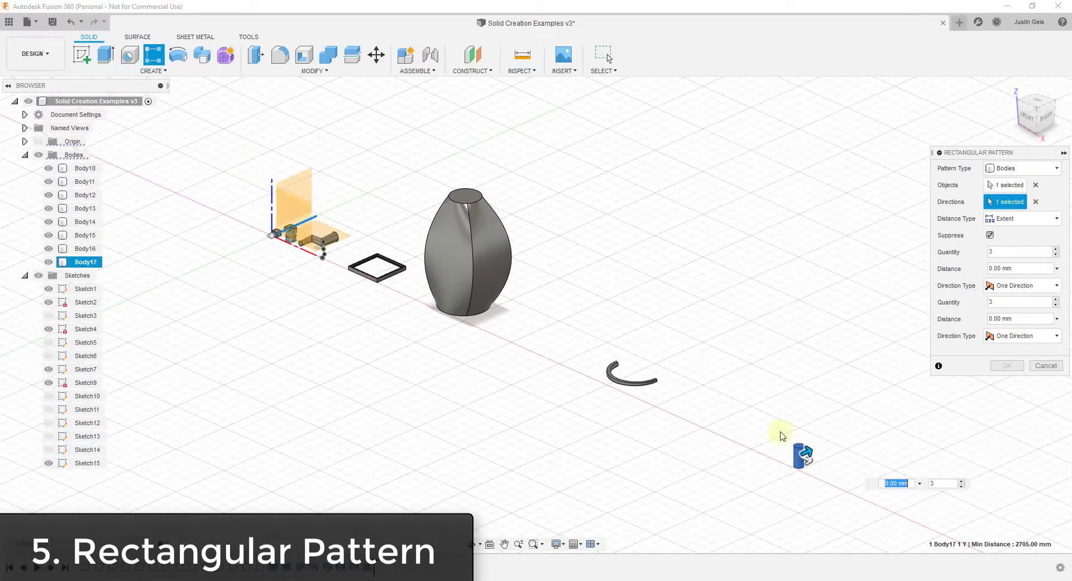
Step: Extend the rectangular pattern to 210 mm along Y and complete it as a row of 5 cylinders
scroll(810, 452, up, 5)
mouse_move(772, 420)
mouse_down()
mouse_move(837, 378)
mouse_move(778, 412)
mouse_up()
scroll(885, 457, up, 3)
scroll(811, 431, up, 3)
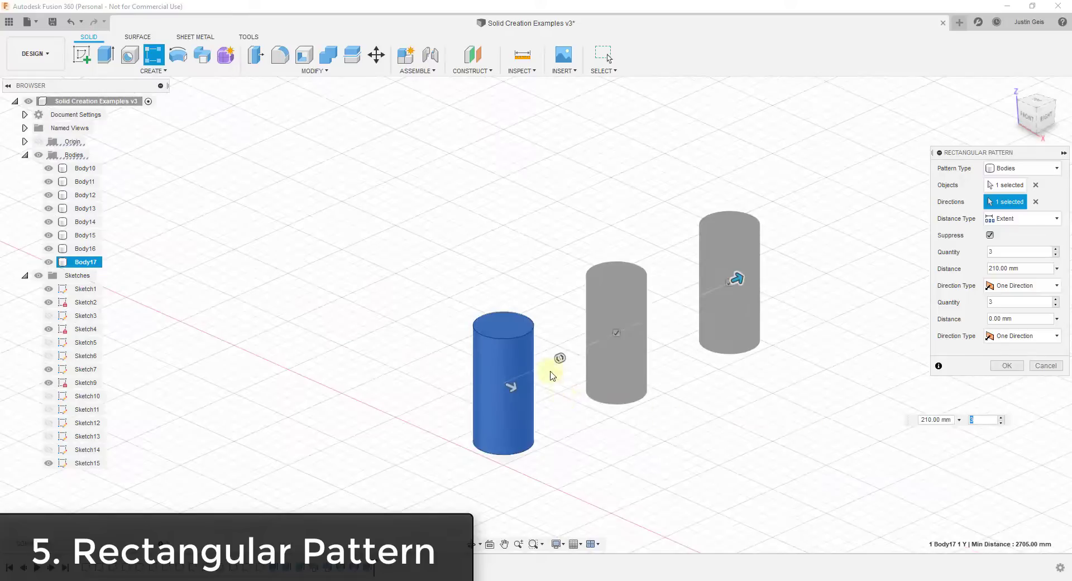
drag(591, 352, 480, 398)
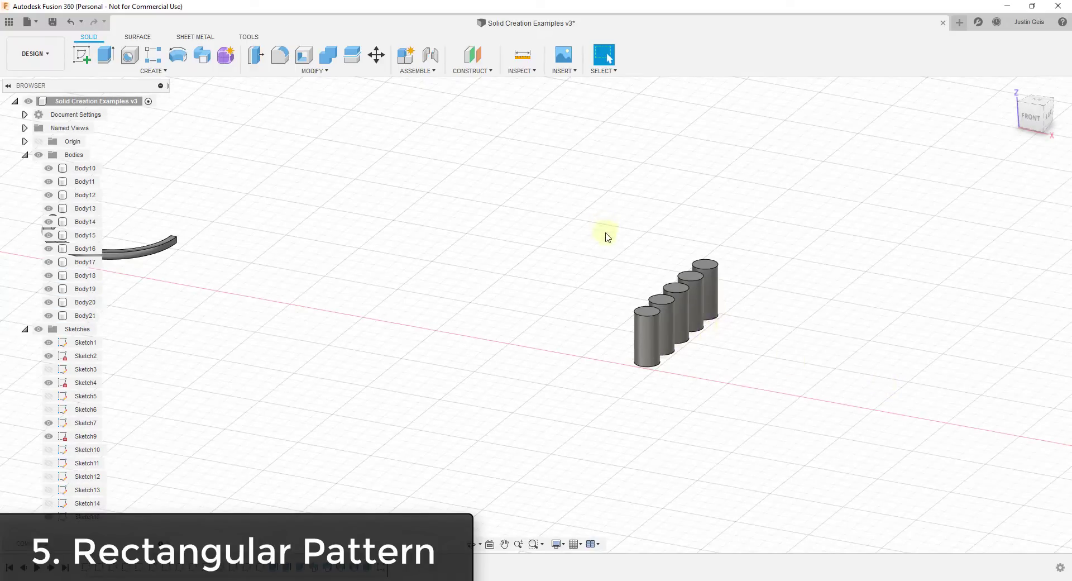
Step: Start a circular pattern with the type Bodies, using the cylinder farthest from the red axis as its object
click(670, 288)
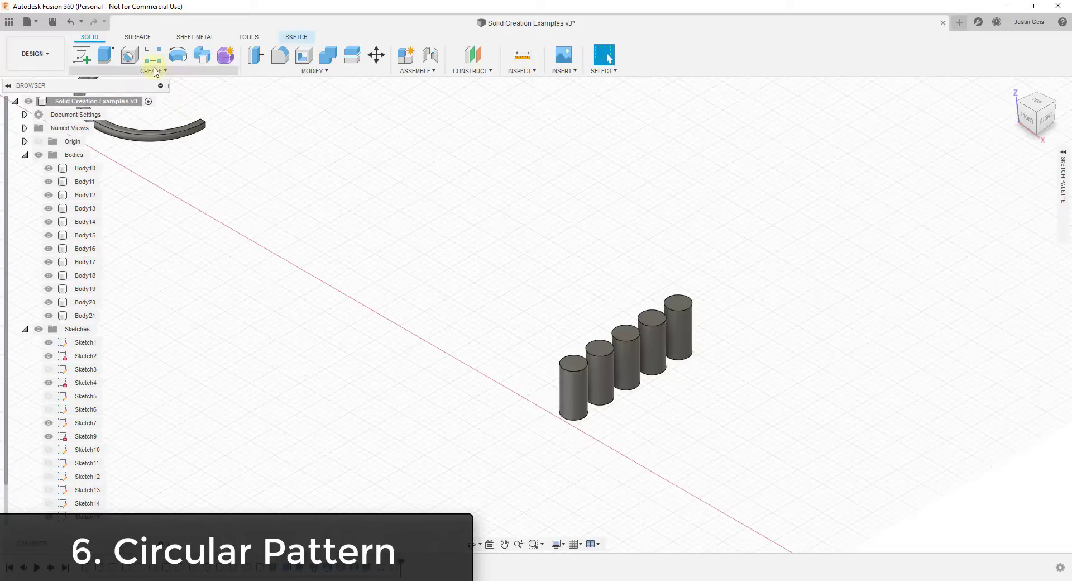
click(153, 71)
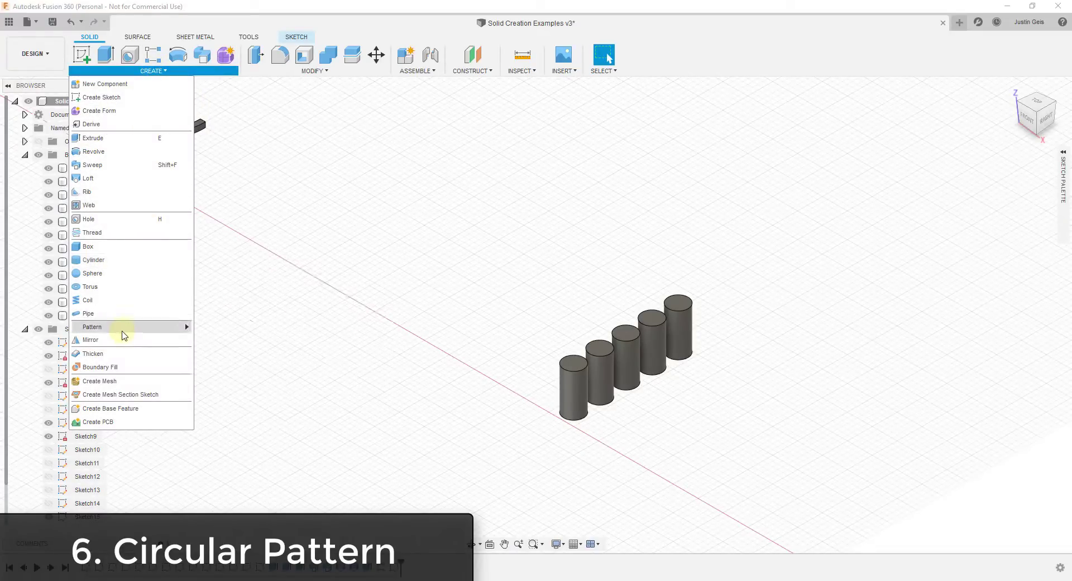
mouse_move(122, 331)
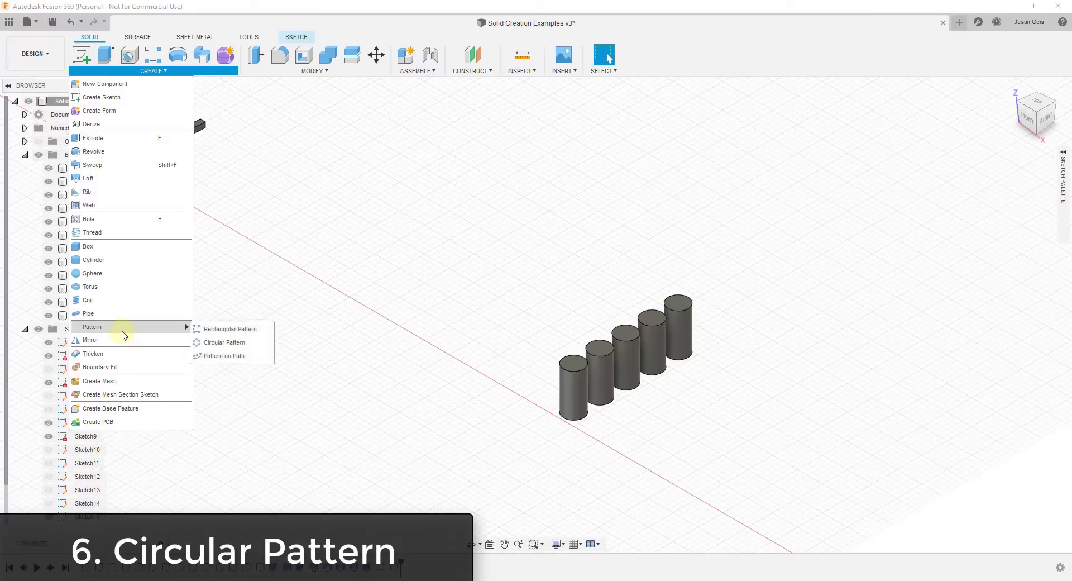
click(235, 346)
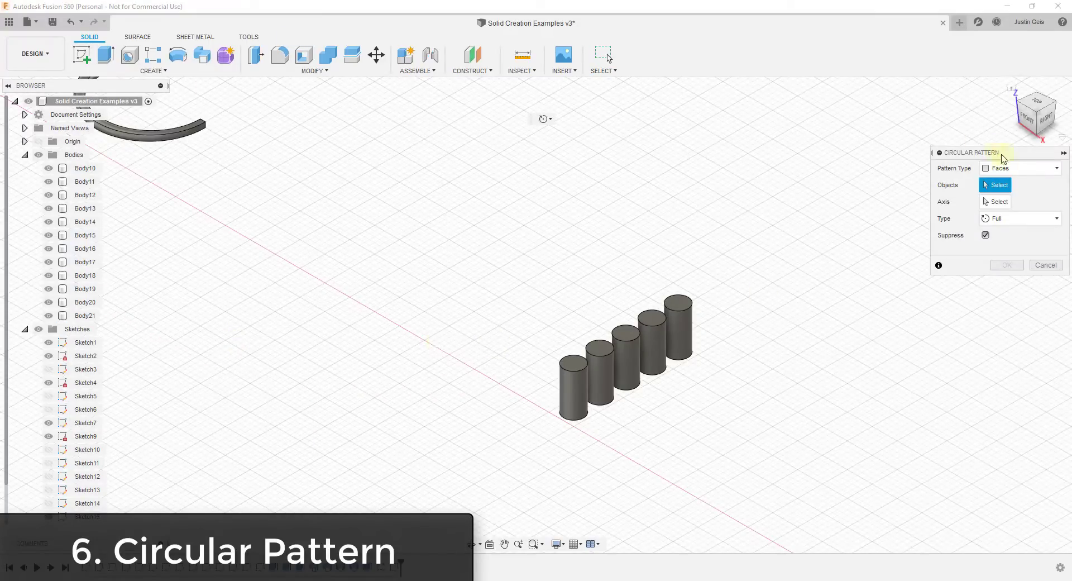
click(1021, 168)
click(1005, 194)
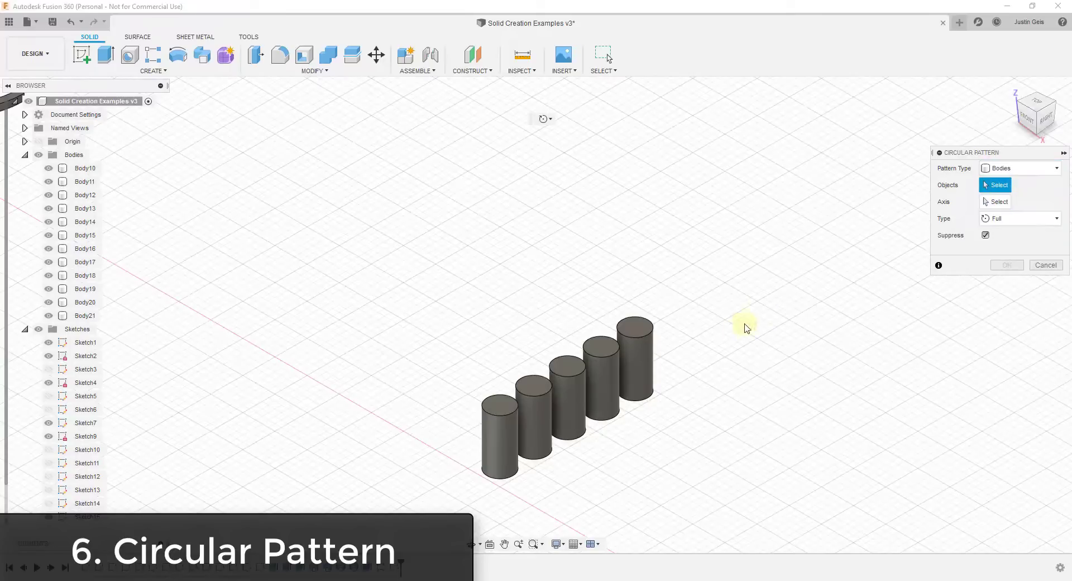
click(639, 357)
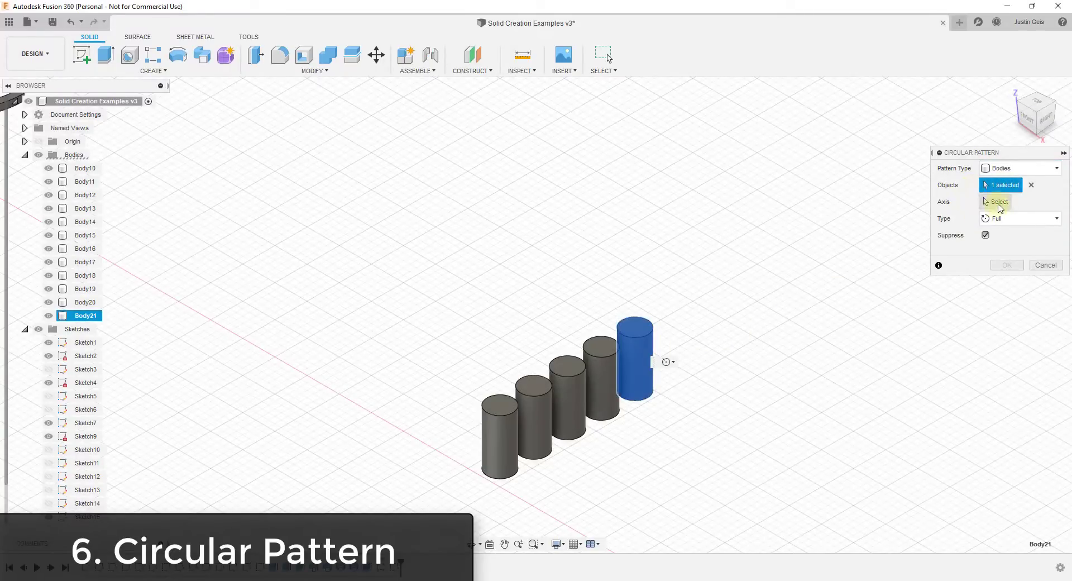
Step: Set the cylindrical face of the cylinder nearest the red axis as the circular pattern's axis
click(997, 204)
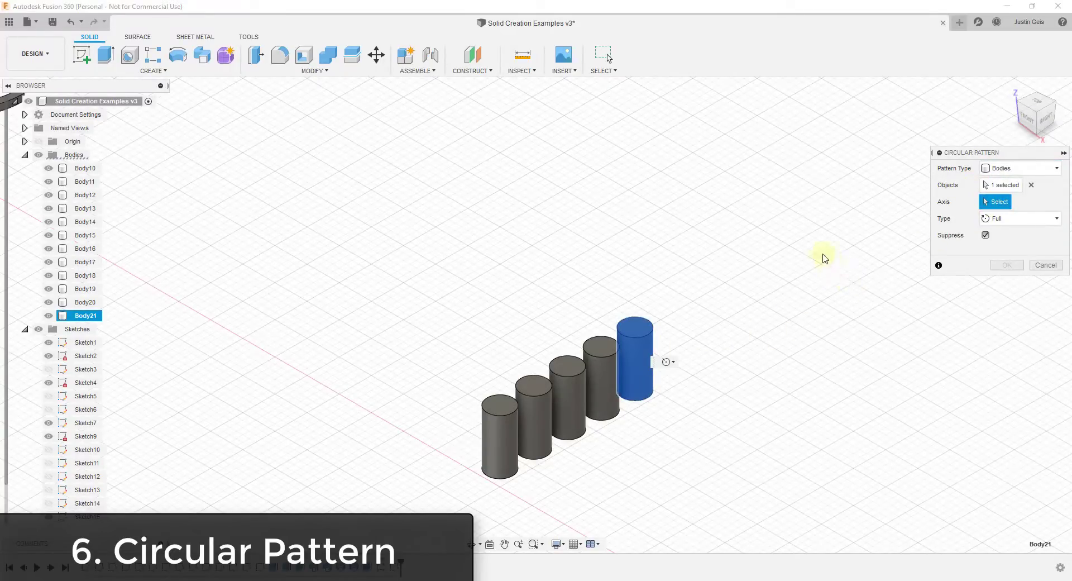
scroll(826, 371, down, 3)
scroll(825, 371, up, 2)
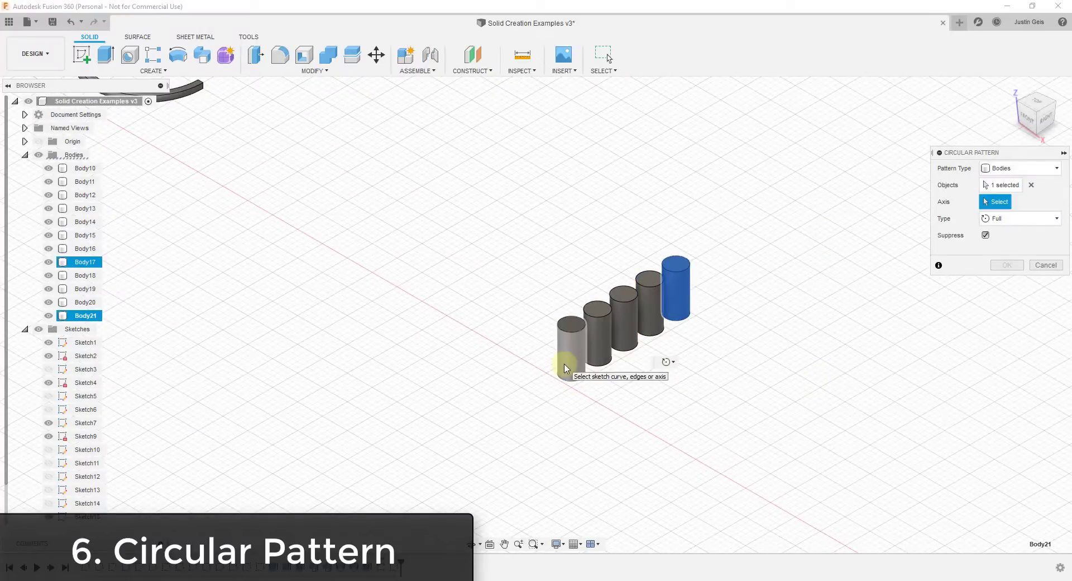
scroll(593, 371, down, 5)
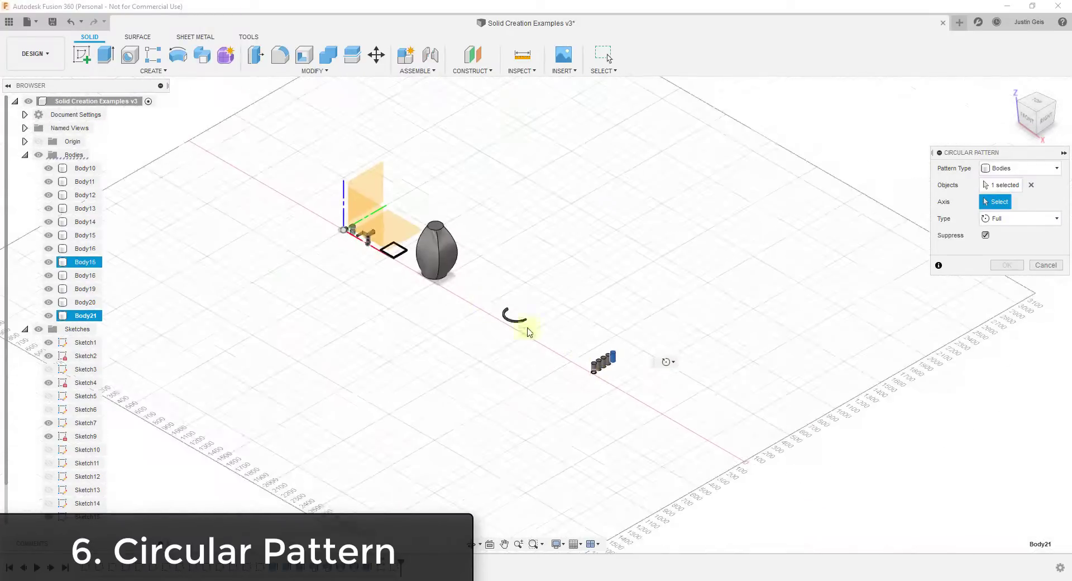
scroll(605, 373, up, 2)
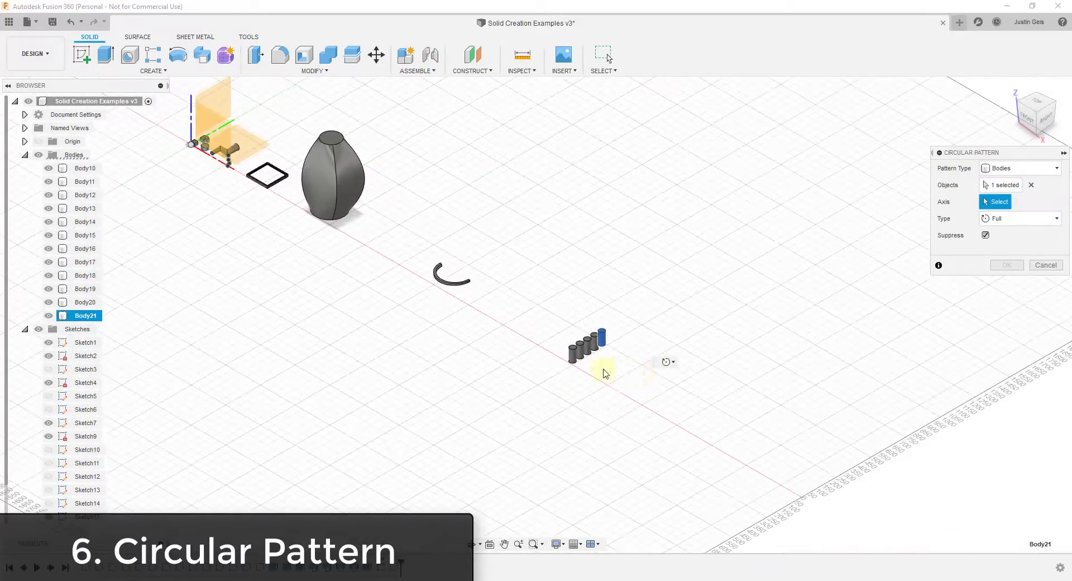
scroll(602, 373, up, 3)
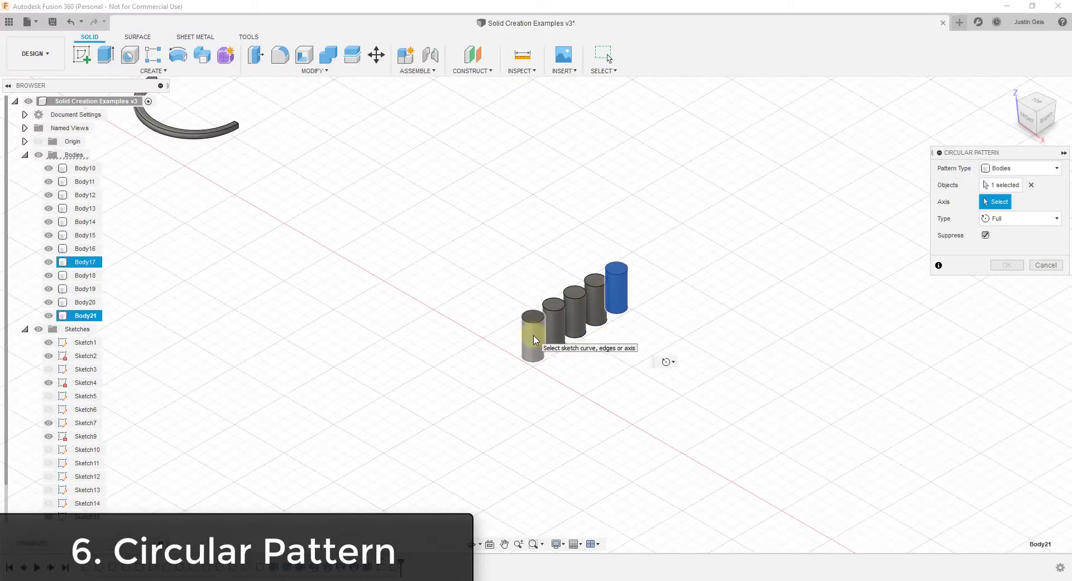
click(534, 341)
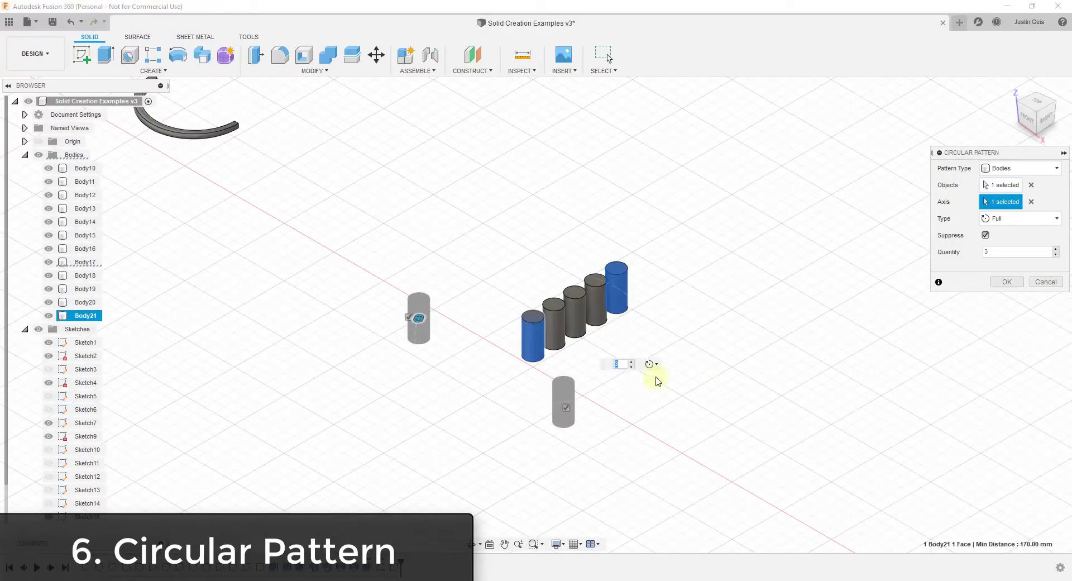
Step: Raise the circular pattern's quantity to 11
scroll(646, 371, up, 1)
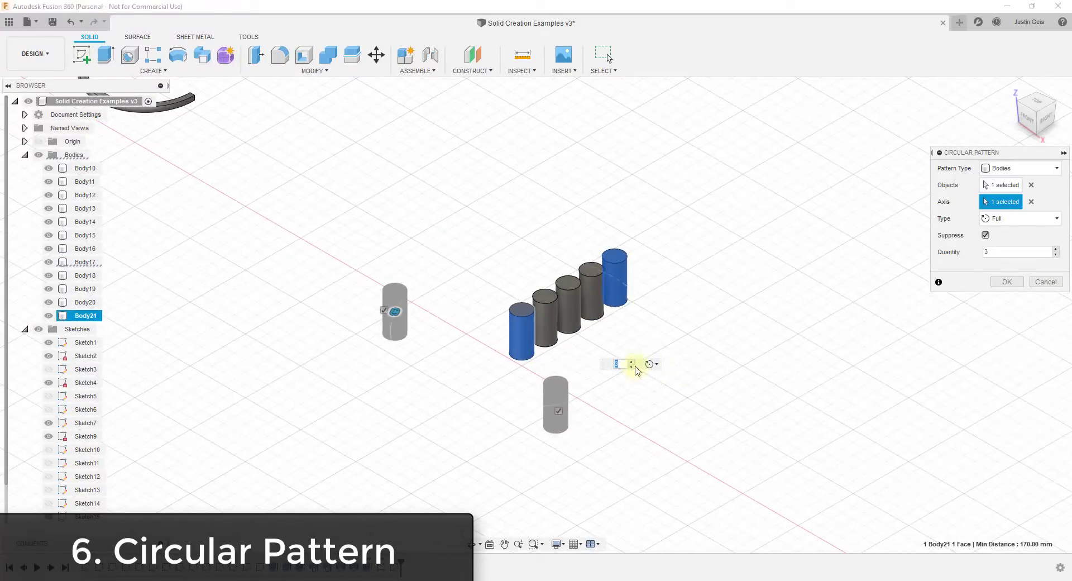
click(632, 362)
click(632, 362)
click(632, 362)
click(632, 362)
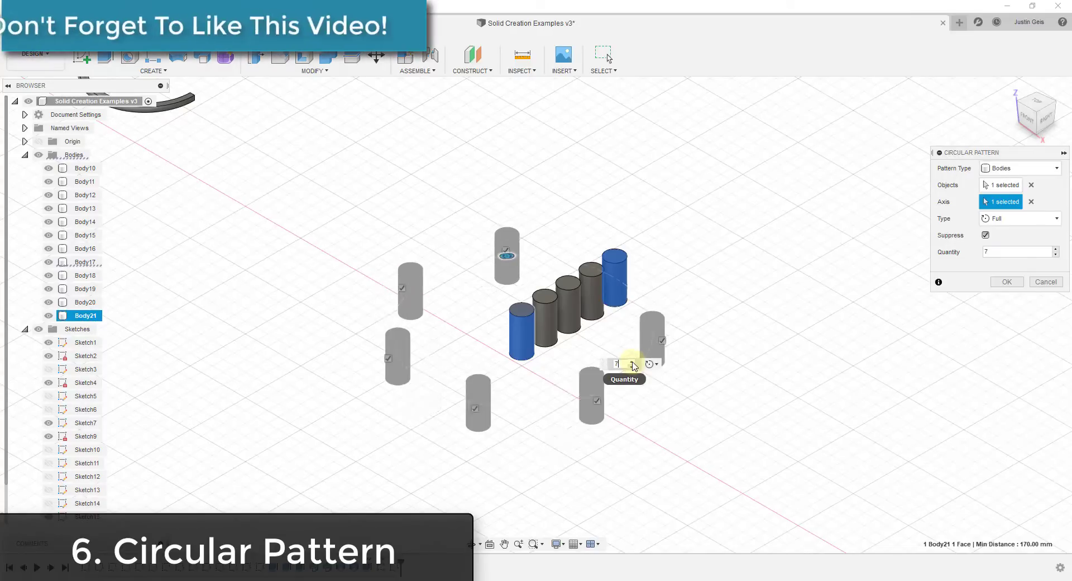
click(632, 362)
click(632, 362)
click(633, 362)
click(633, 362)
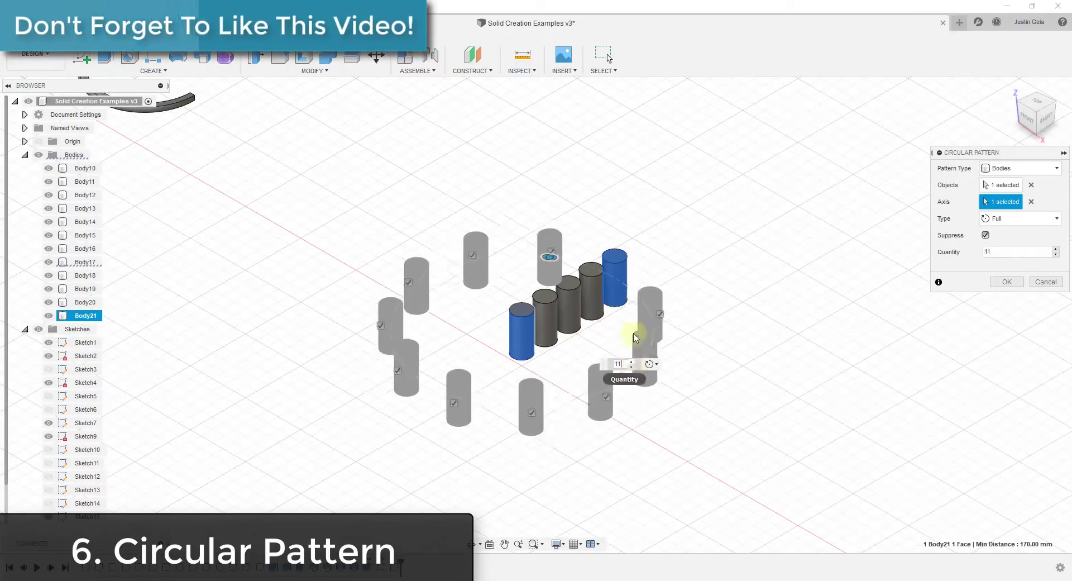
Step: Set the circular pattern's quantity to 5
key(BackSpace)
key(BackSpace)
text(5)
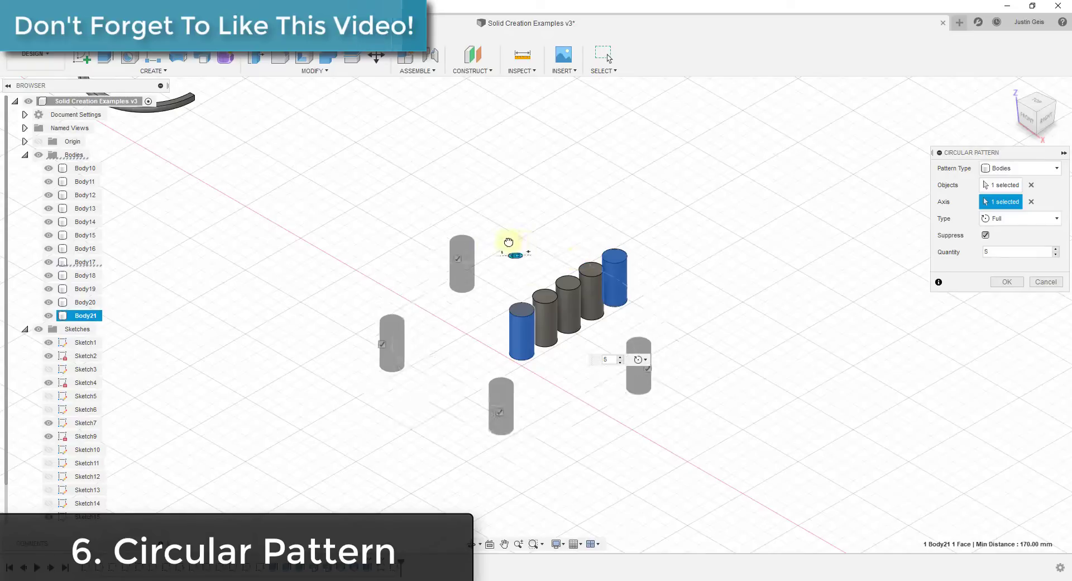
Step: Increase the circular pattern's quantity to 14 and change its type to Angle
drag(508, 242, 612, 273)
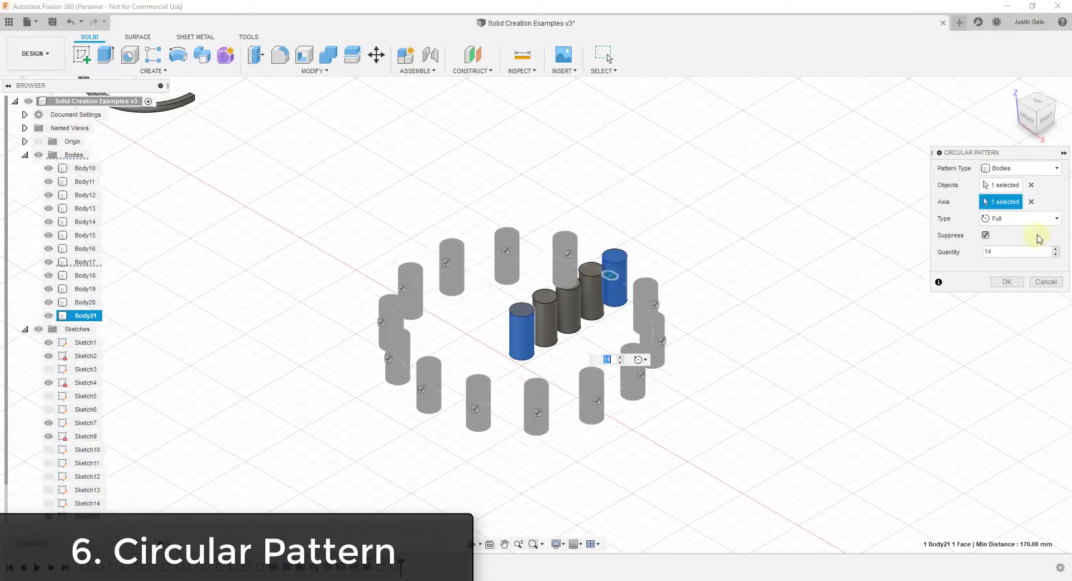
click(999, 220)
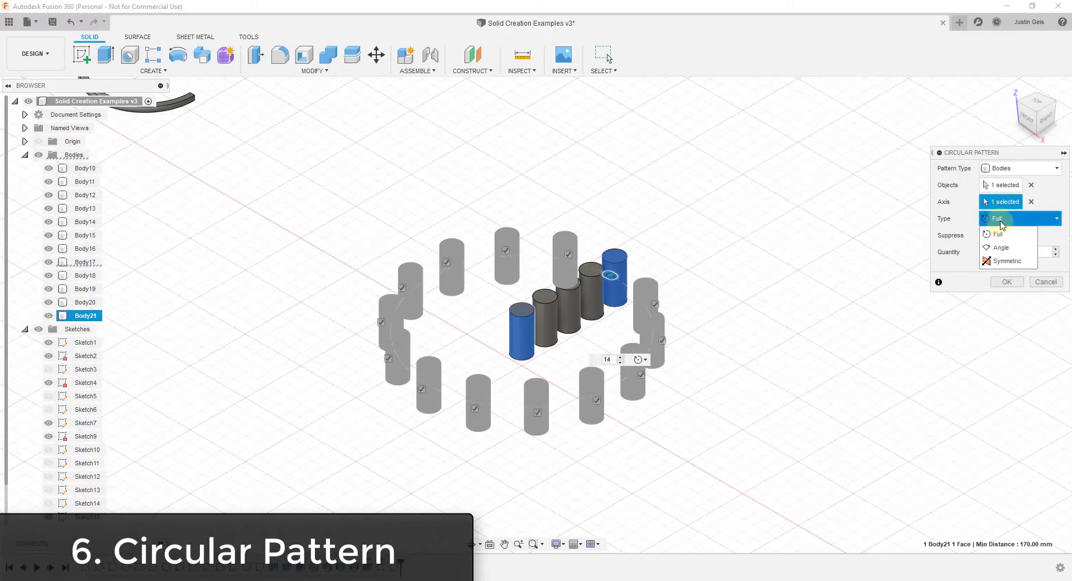
click(1000, 247)
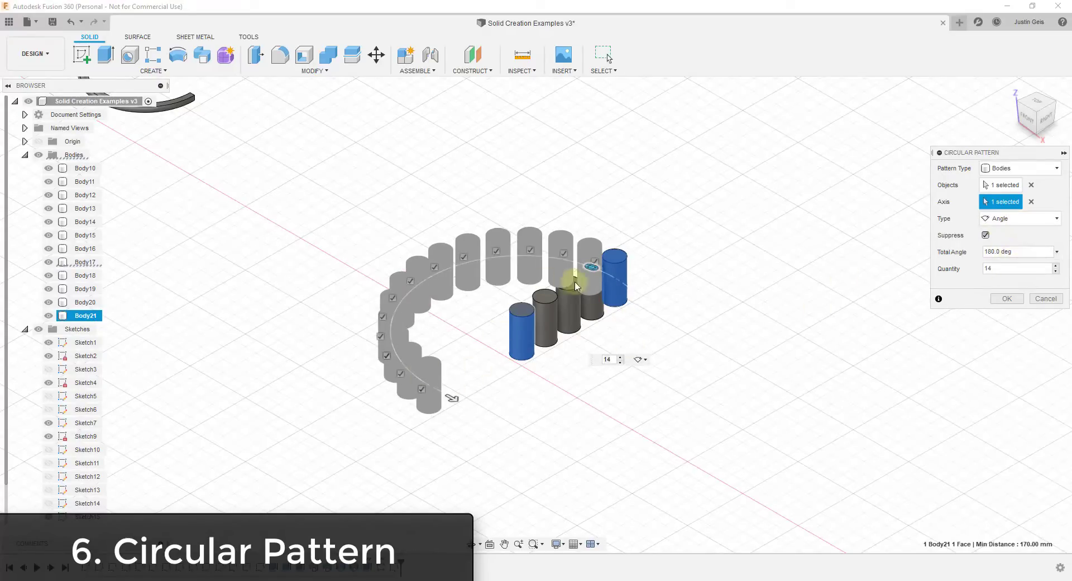
Step: Reduce the circular pattern's quantity to 13 and create the pattern
drag(577, 285, 617, 268)
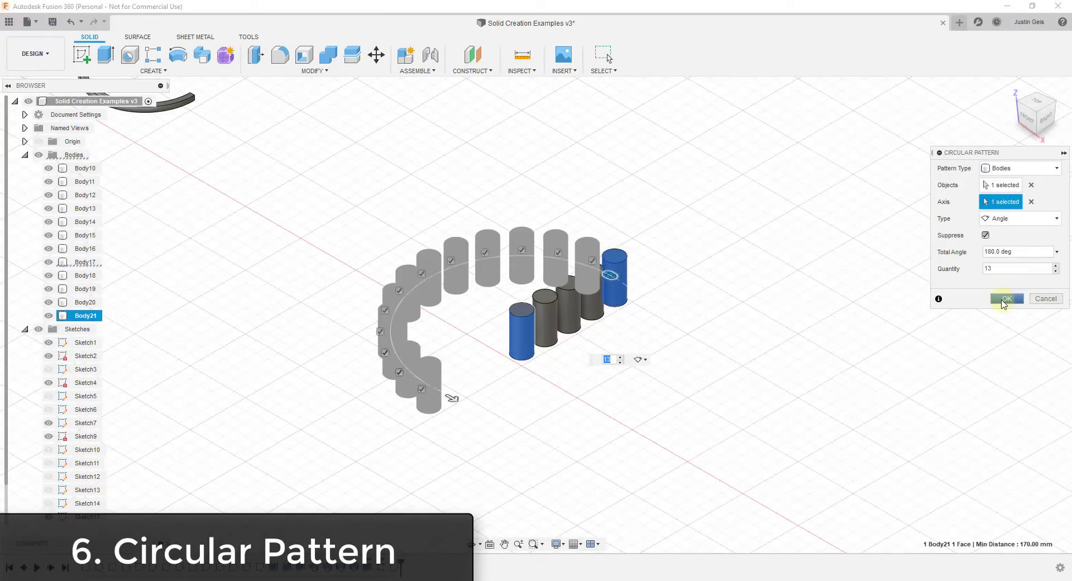
click(1005, 299)
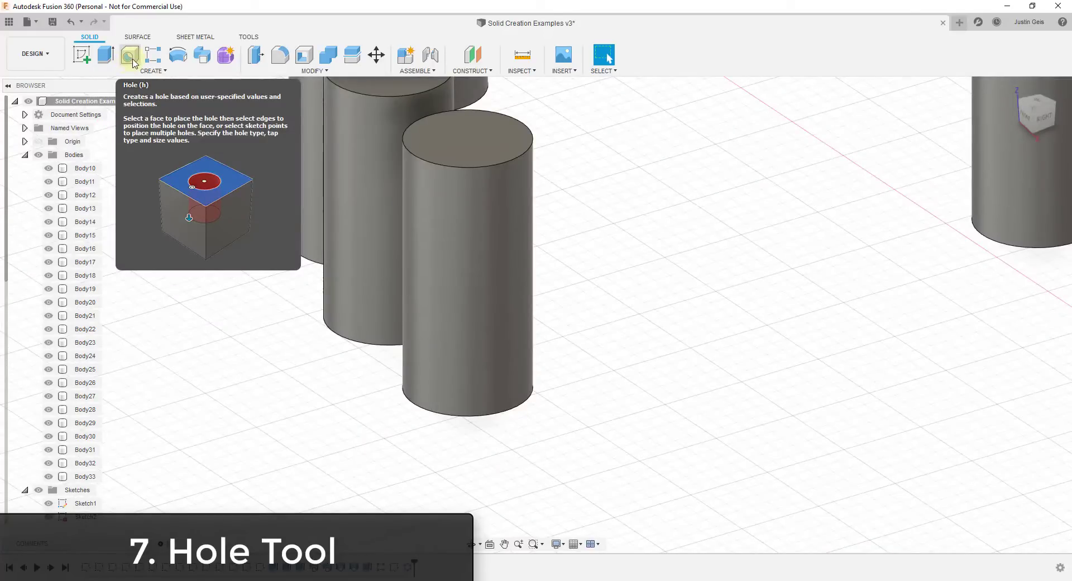
Step: Place a counterbore hole on the side face of the last patterned cylinder and reduce the hole's diameter to 28 mm
click(130, 56)
click(413, 282)
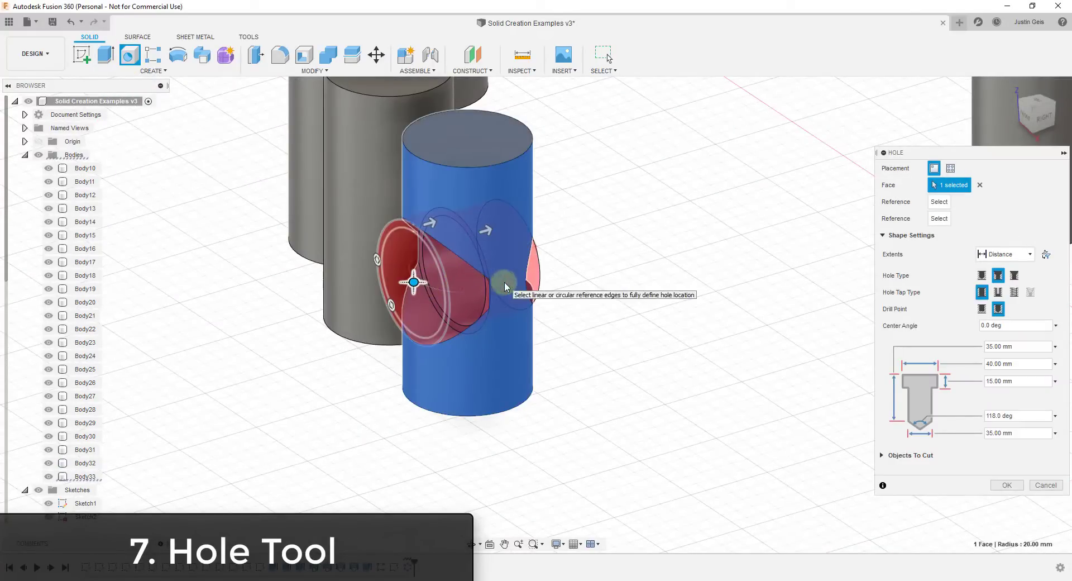
shift+middle_drag(503, 282, 549, 273)
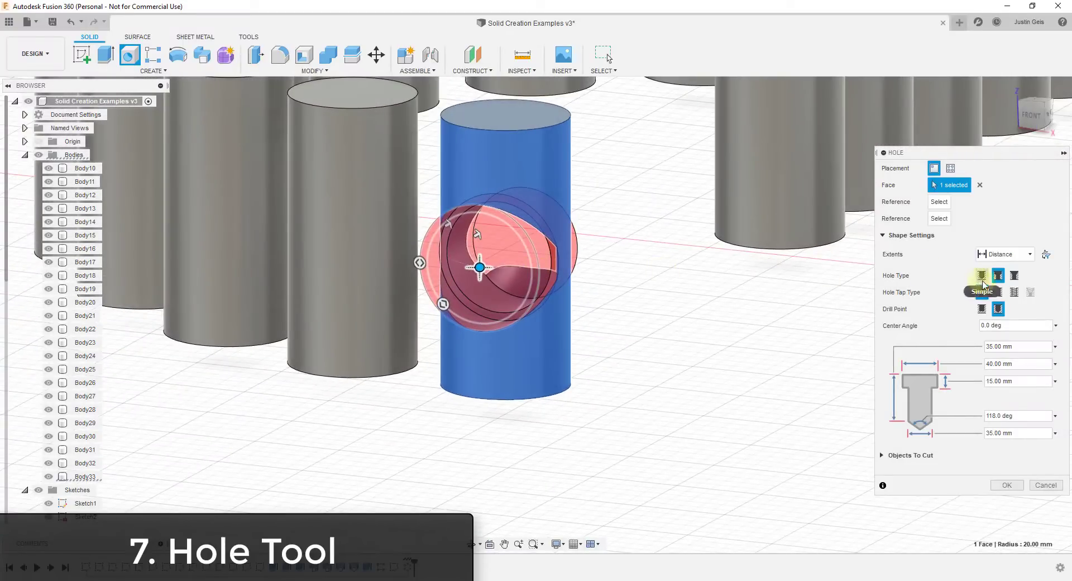
scroll(450, 240, up, 3)
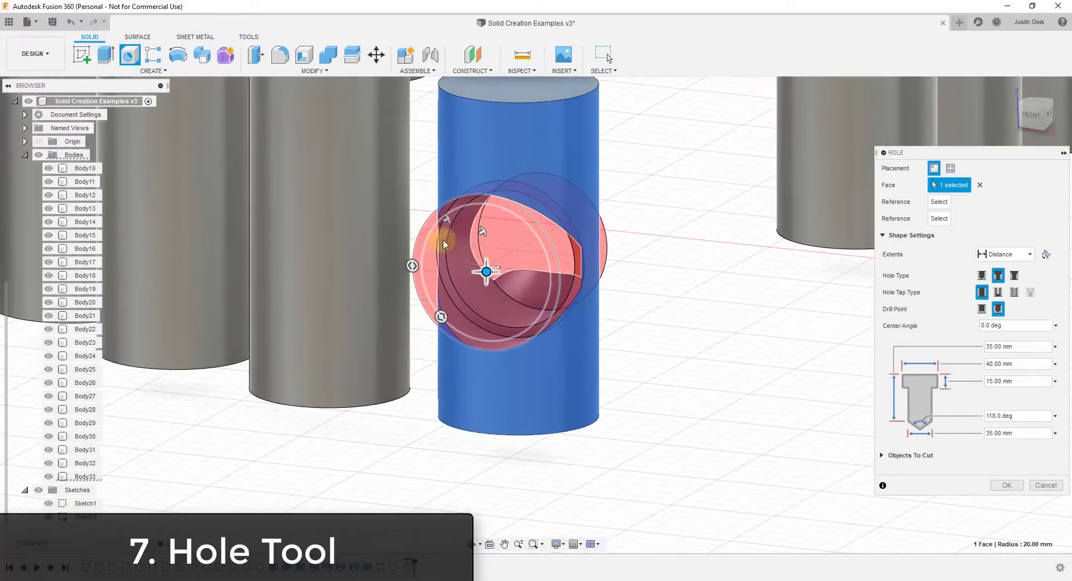
drag(439, 327, 447, 316)
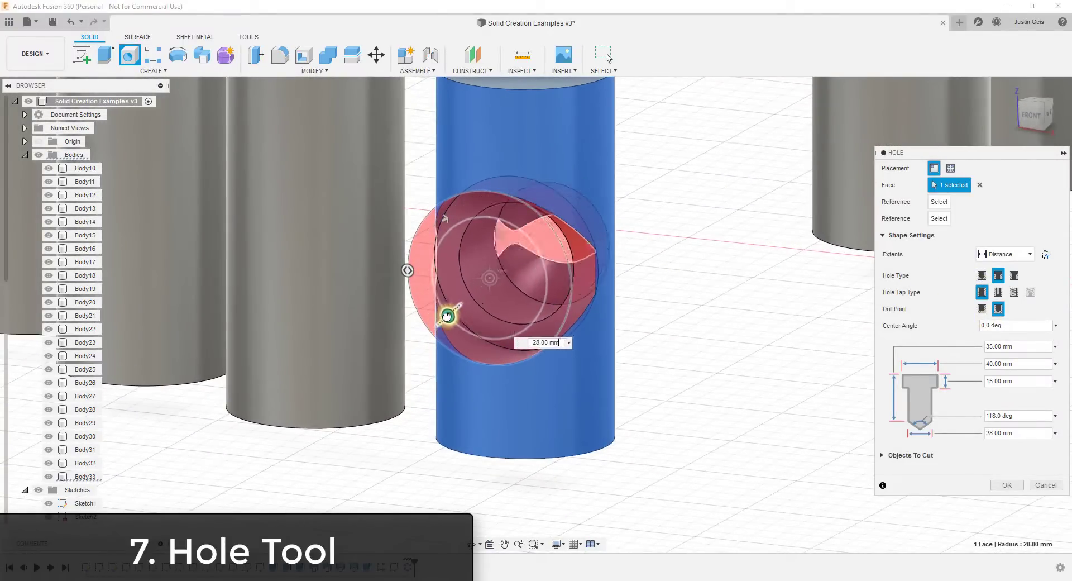
Step: Change the side hole to the Countersink type with an 18 mm hole diameter
click(1014, 275)
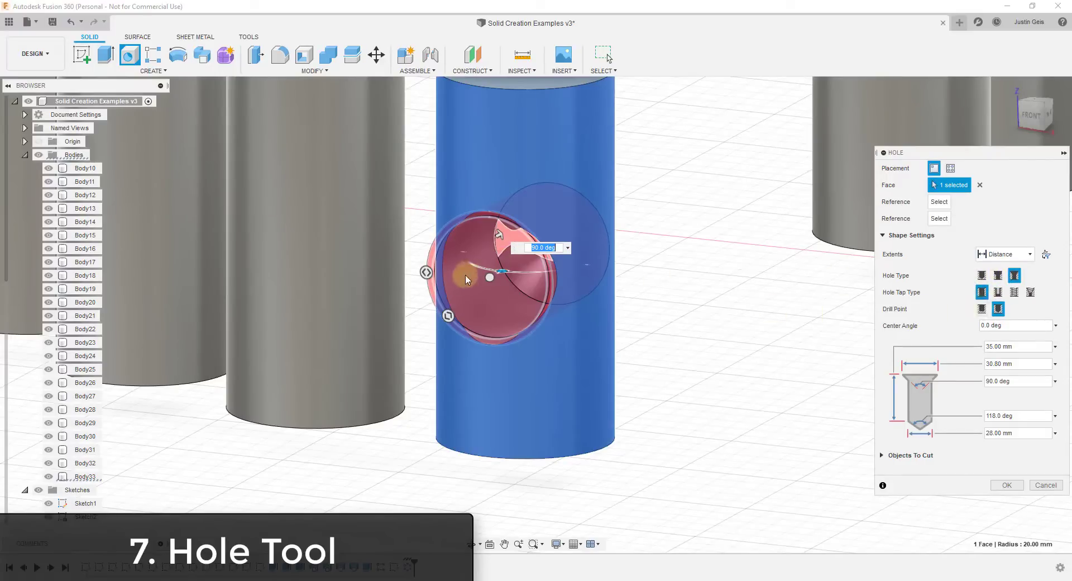
click(450, 316)
drag(450, 316, 469, 306)
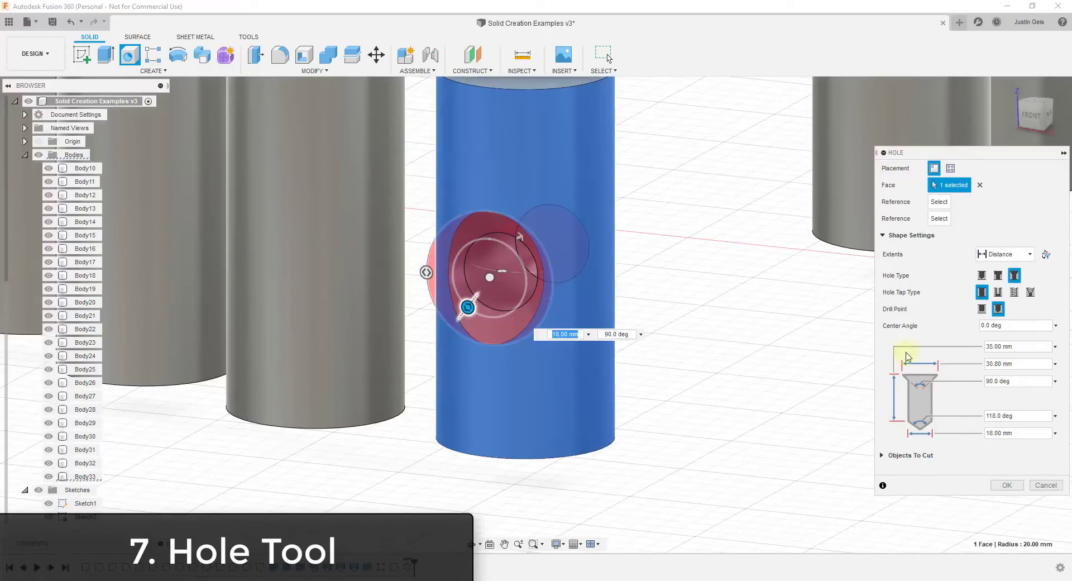
Step: Make the countersunk hole tapped with an ISO Metric M18x2.5 thread and create it
click(1014, 292)
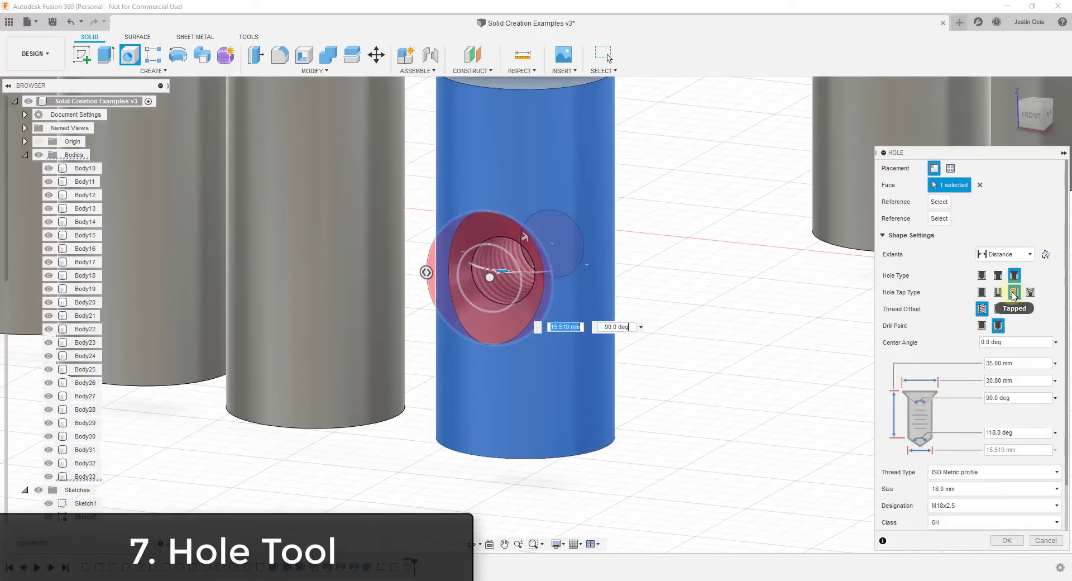
shift+middle_drag(491, 263, 534, 265)
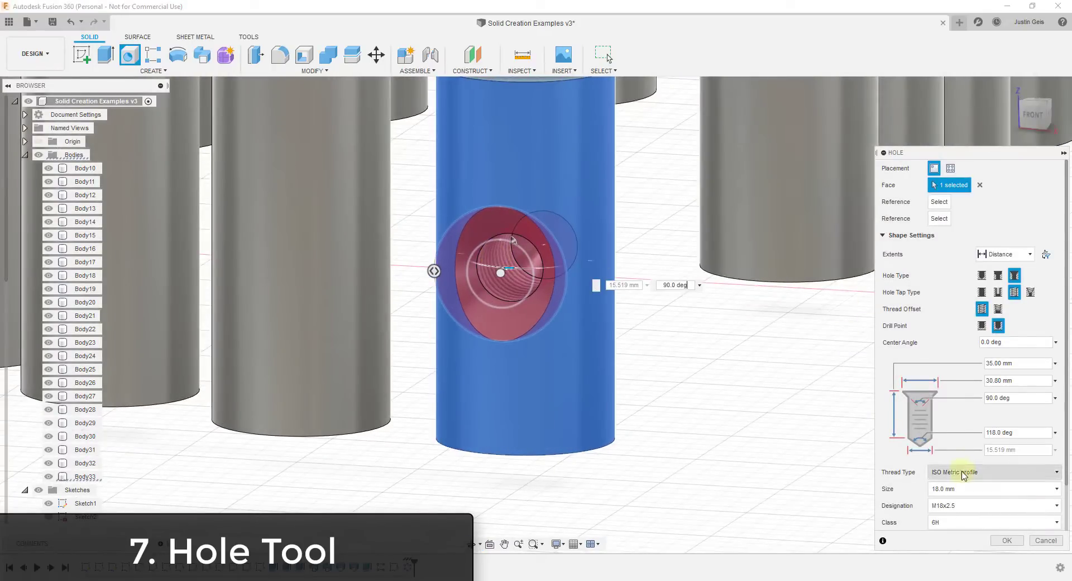
shift+middle_drag(578, 286, 565, 289)
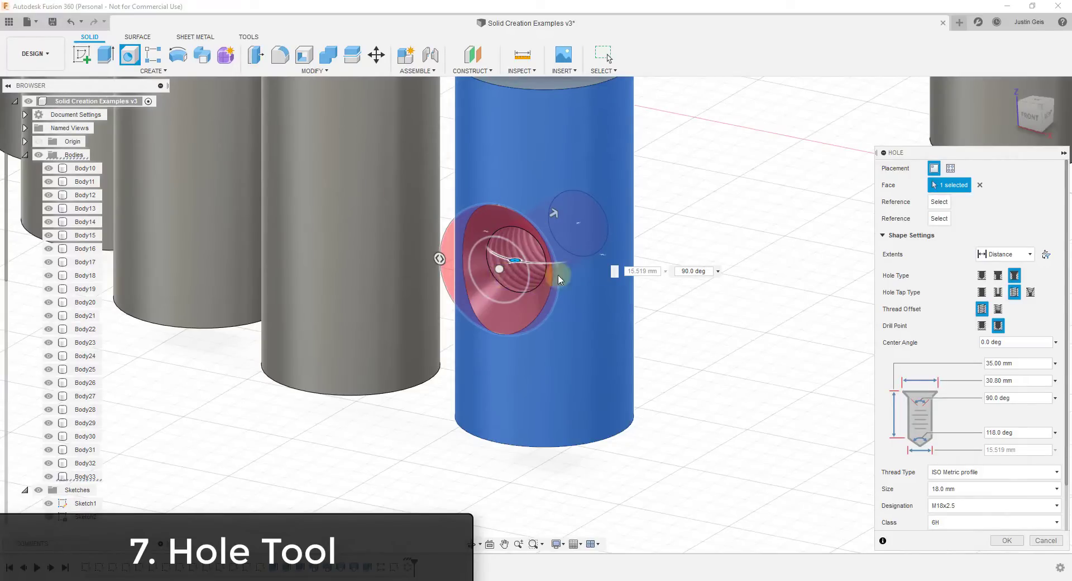
scroll(575, 312, down, 3)
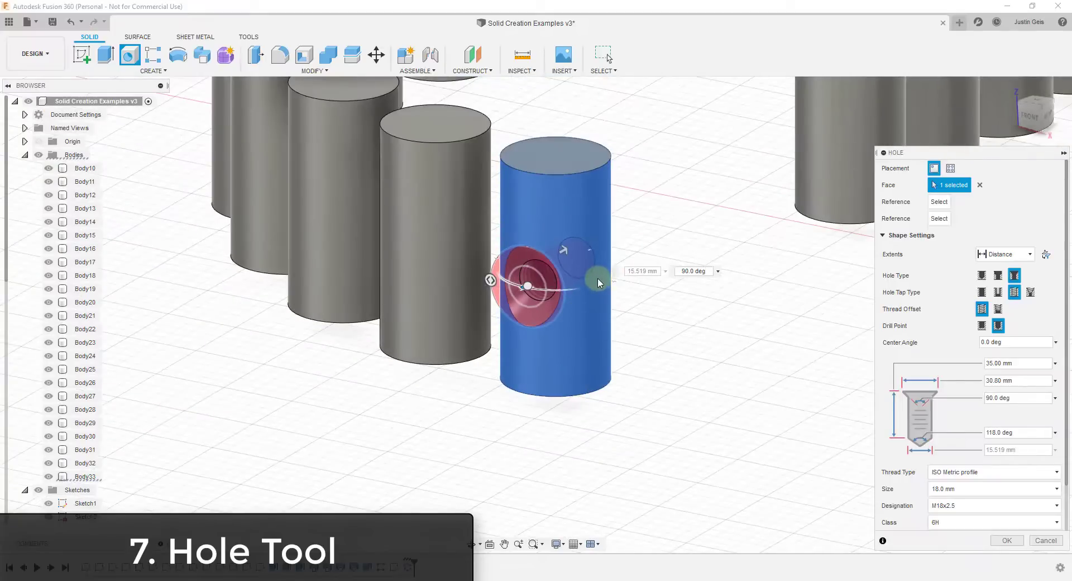
click(1006, 541)
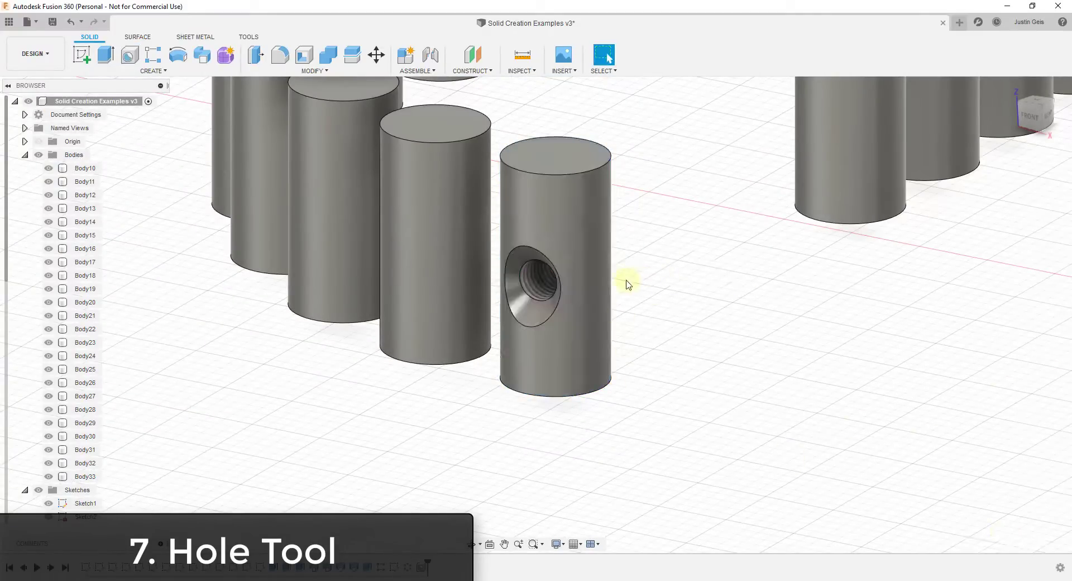
Step: Place a simple tapped M18x2.5 hole on the top face of the cylinder next to the drilled one
shift+middle_drag(627, 284, 680, 263)
scroll(547, 275, up, 3)
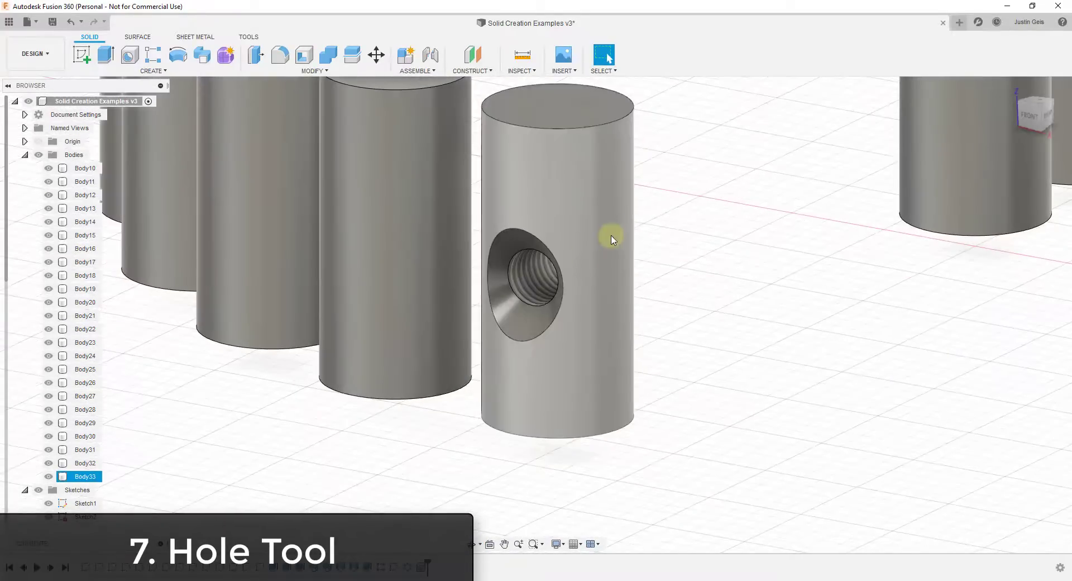
scroll(579, 263, down, 5)
scroll(553, 287, up, 4)
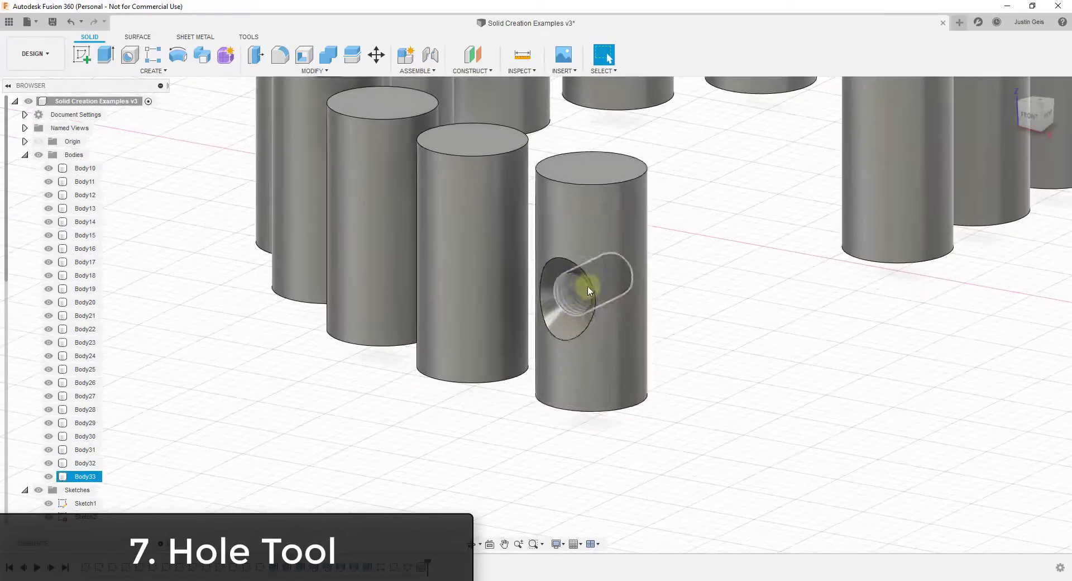
scroll(605, 318, down, 2)
middle_drag(603, 279, 623, 312)
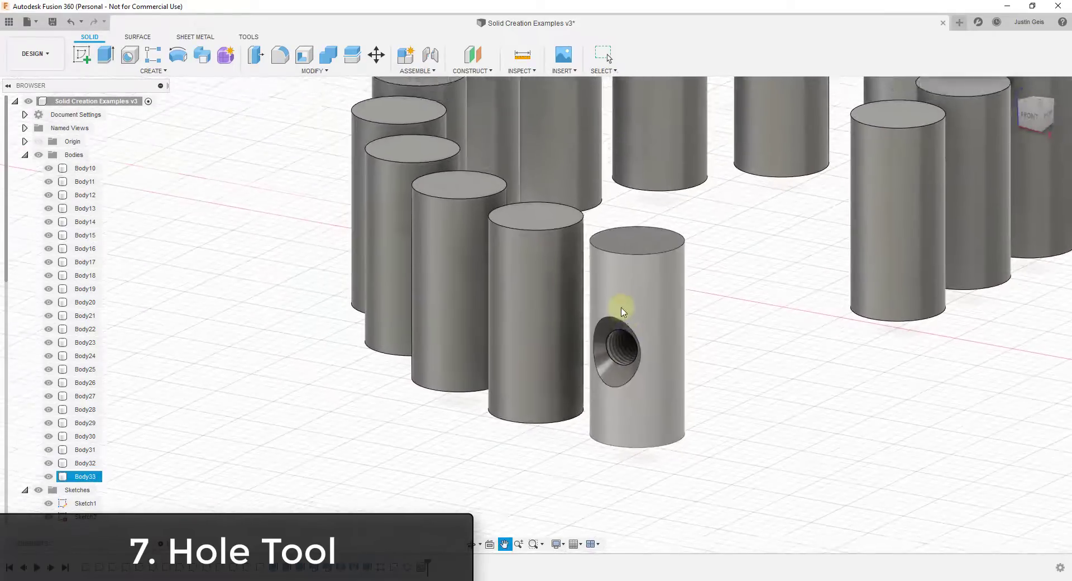
scroll(623, 312, down, 2)
key(h)
scroll(548, 283, up, 3)
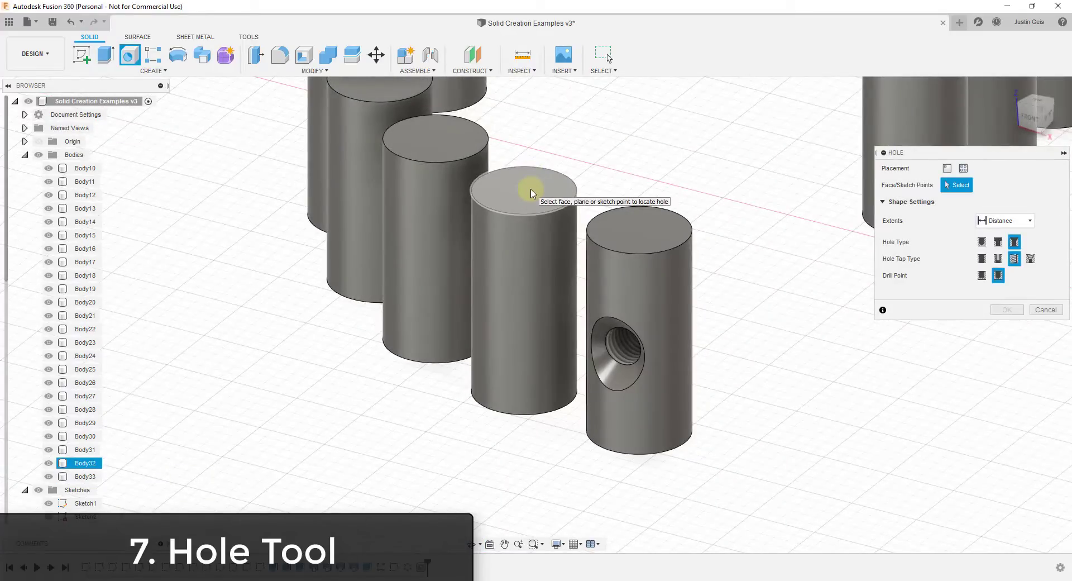
click(530, 193)
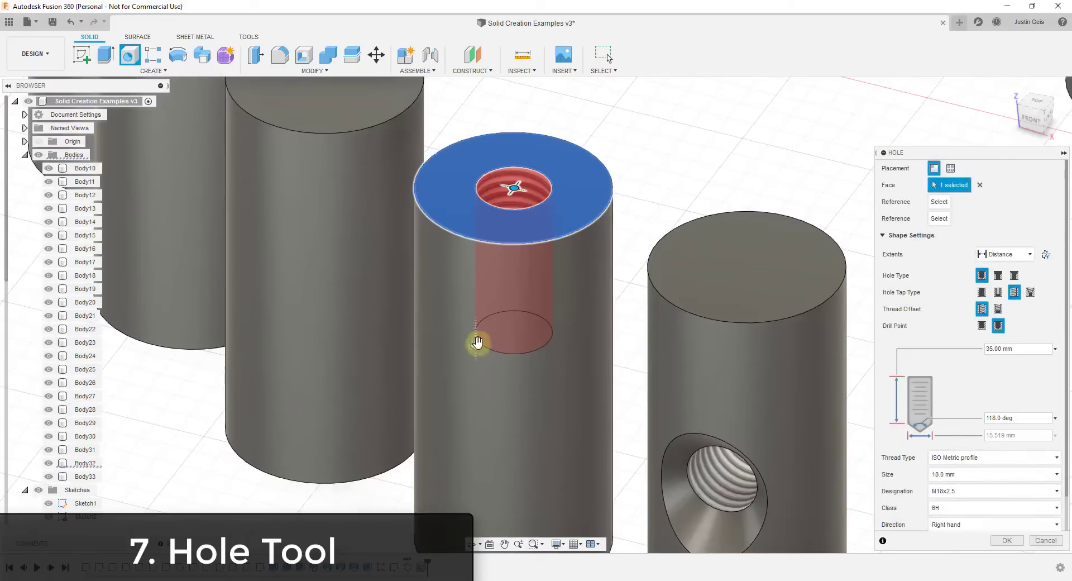
scroll(480, 324, down, 5)
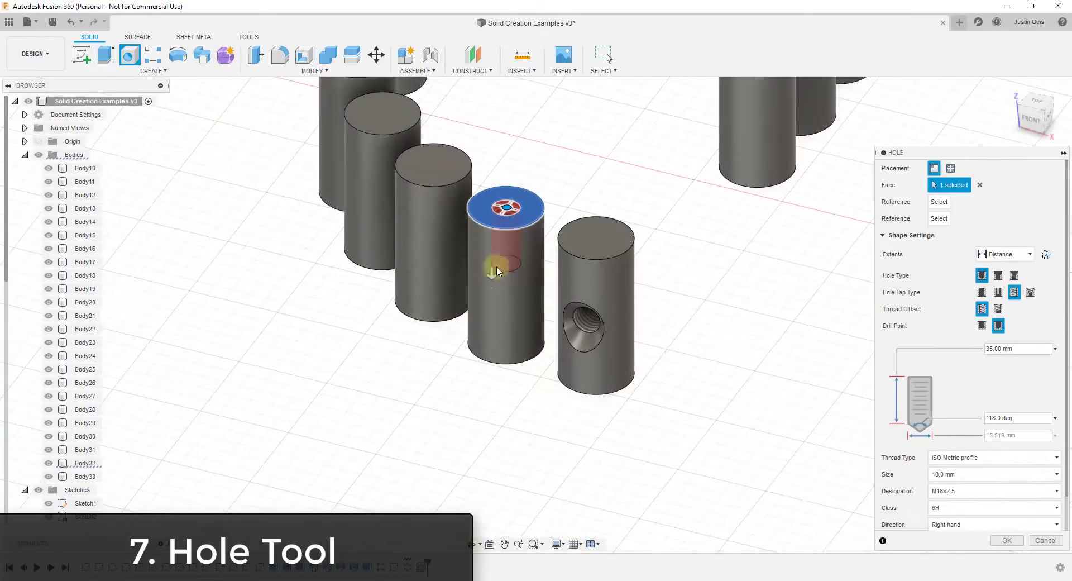
Step: Extend the top-face hole's depth to 110 mm, through the whole cylinder, and create it
click(491, 273)
drag(491, 274, 491, 394)
mouse_move(502, 402)
shift+middle_down()
mouse_move(506, 360)
mouse_move(502, 385)
shift+middle_up()
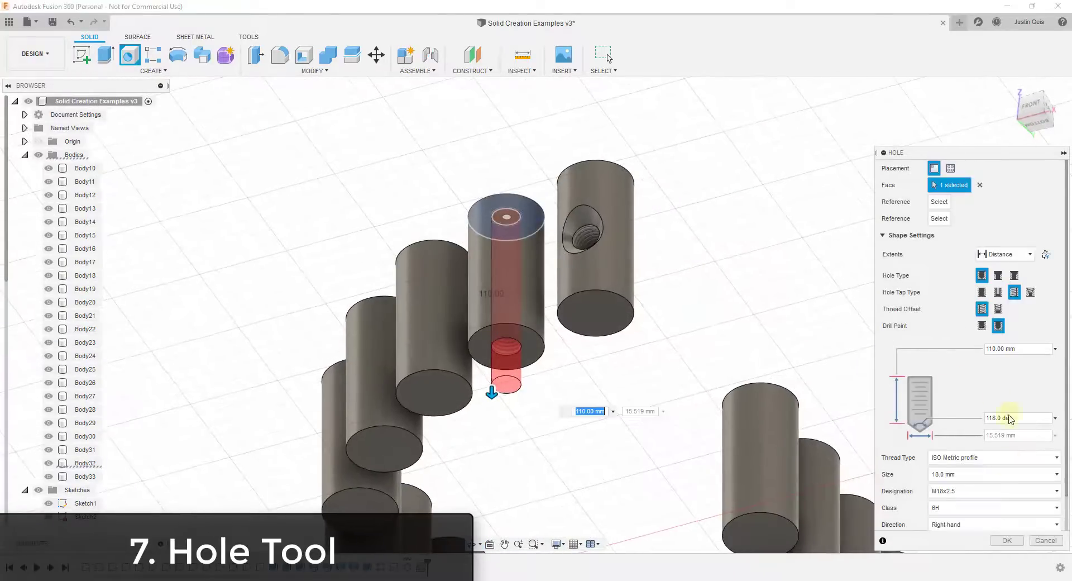
click(1005, 542)
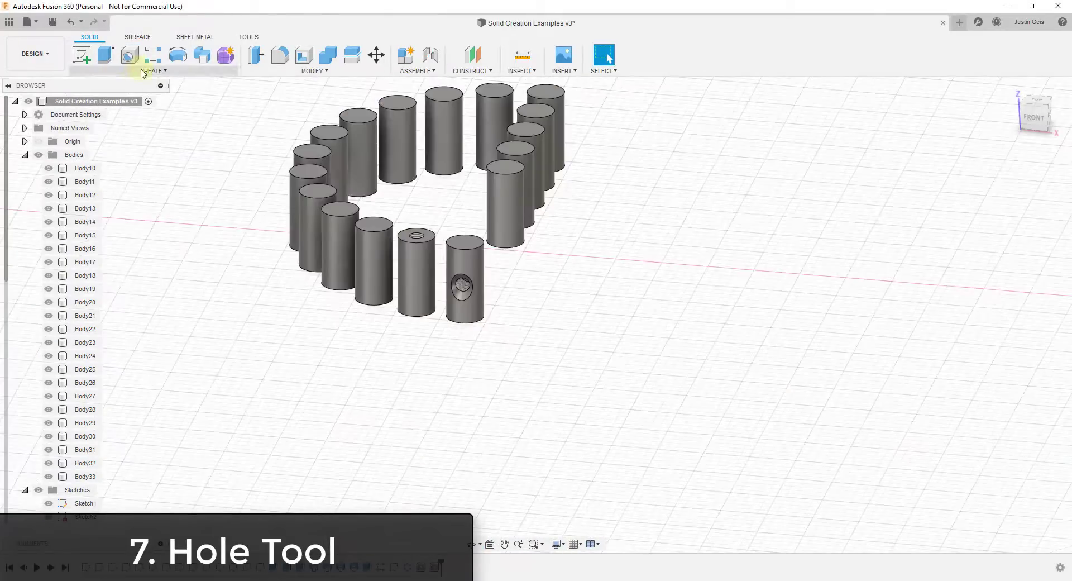
click(150, 70)
click(692, 346)
scroll(454, 240, up, 5)
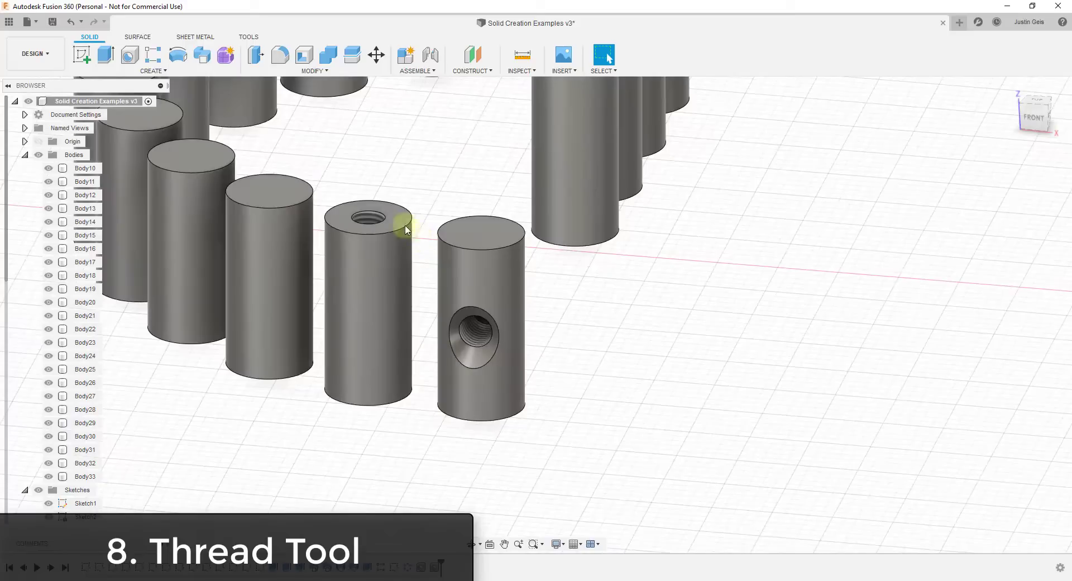
scroll(454, 310, up, 3)
scroll(413, 352, down, 6)
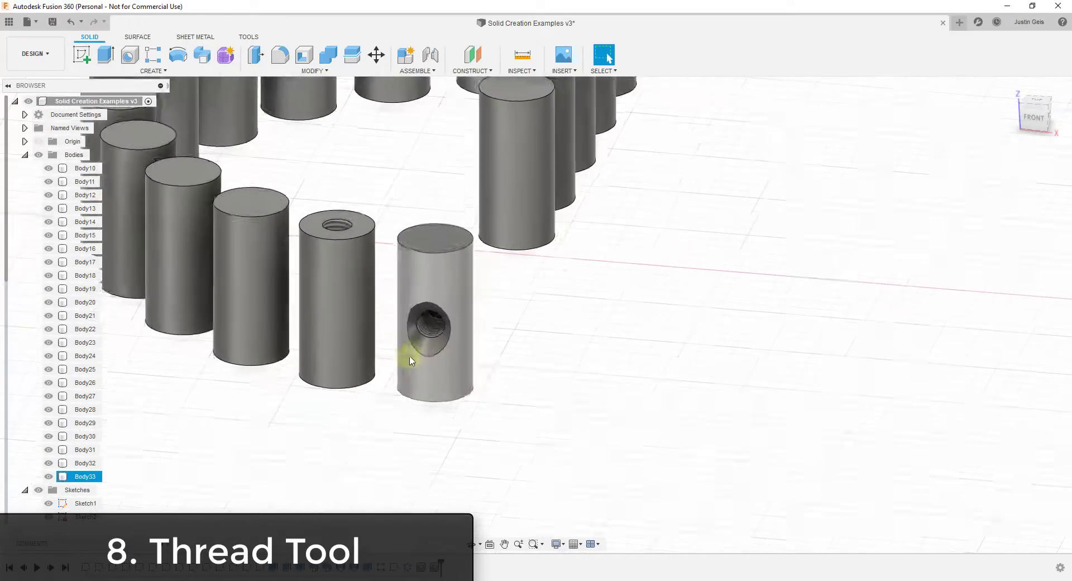
scroll(501, 172, up, 5)
Step: Start a full-length thread on the side face of the unpatterned row's end cylinder nearest the red axis
click(426, 328)
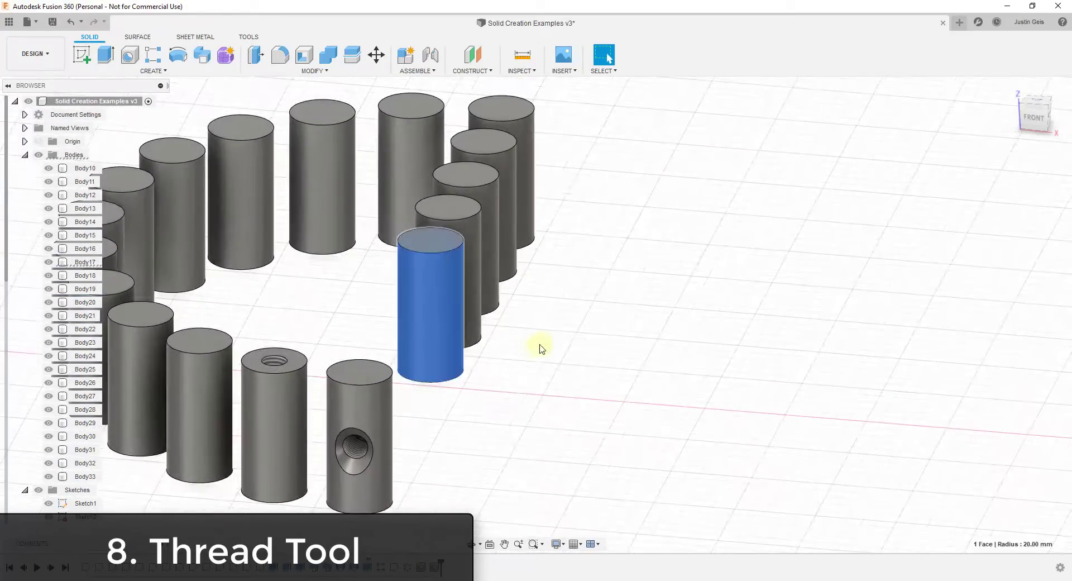
click(451, 349)
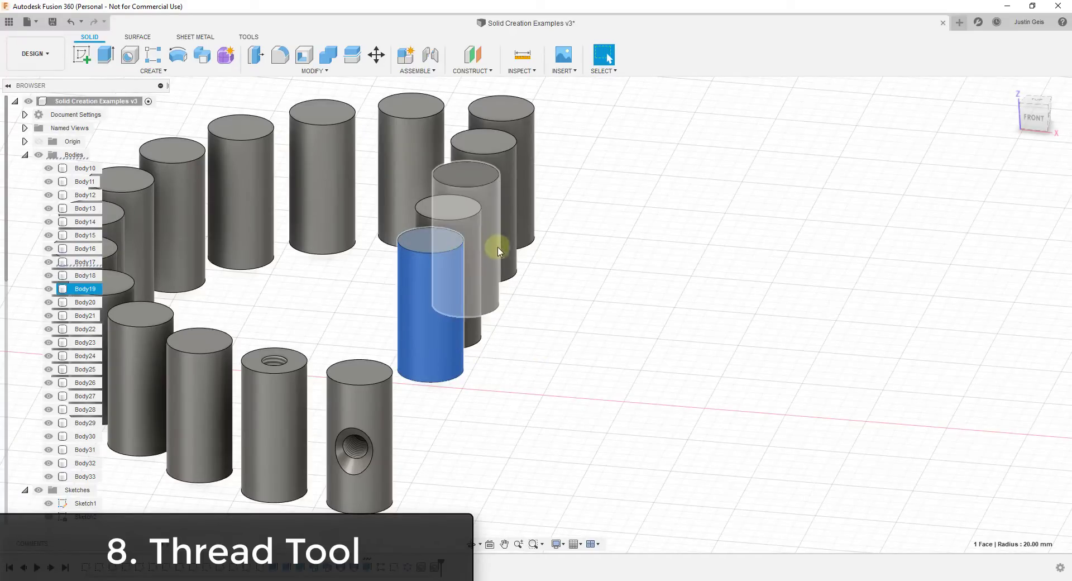
scroll(496, 268, up, 3)
click(146, 71)
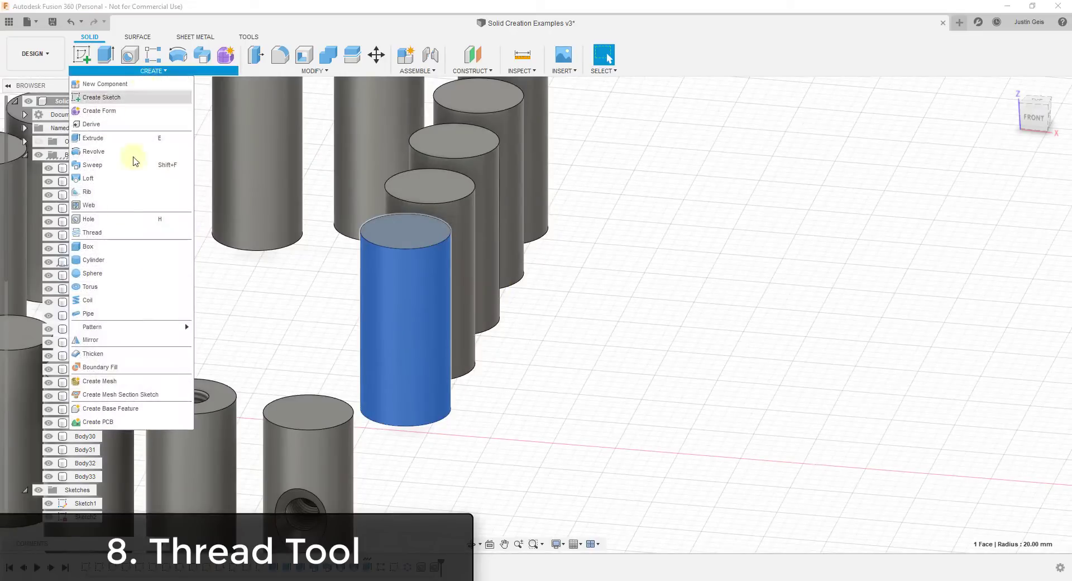
click(92, 233)
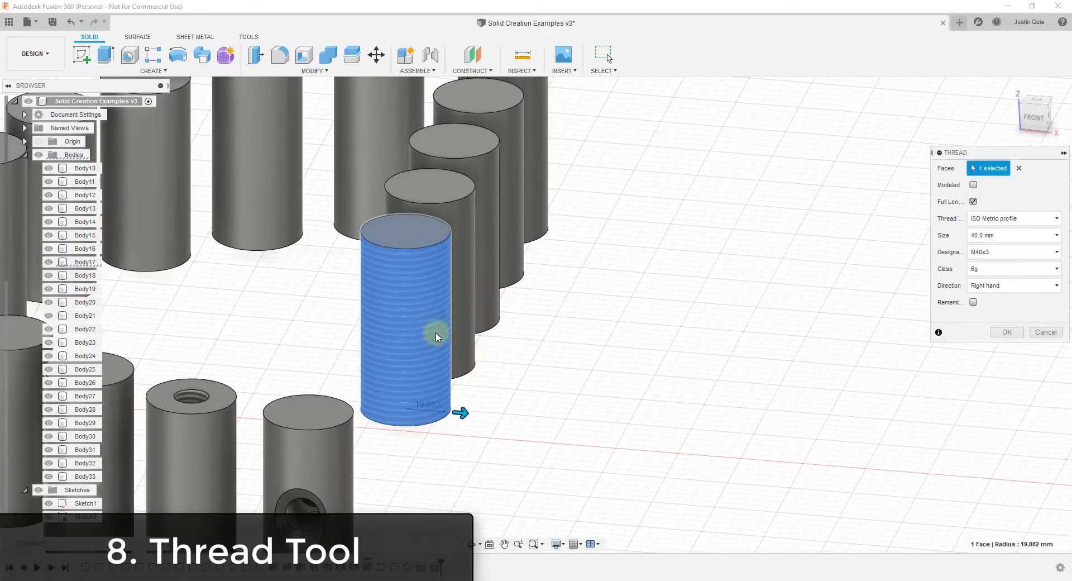
shift+middle_drag(435, 336, 423, 284)
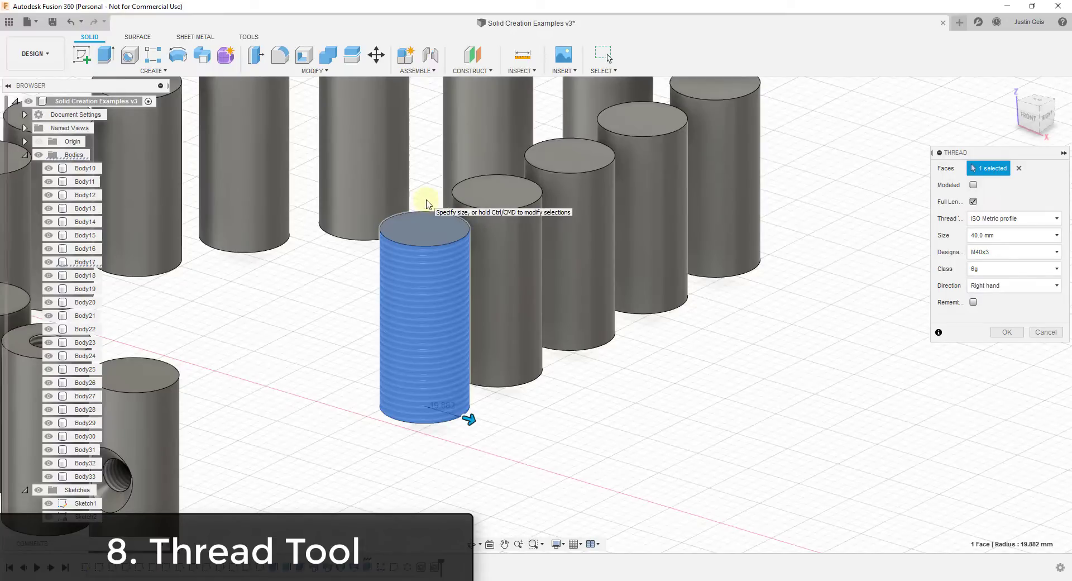
Step: Try the ACME Screw Threads, AFBMA Standard Locknuts and BSP Pipe Threads types on the cylinder's thread
click(998, 222)
click(996, 228)
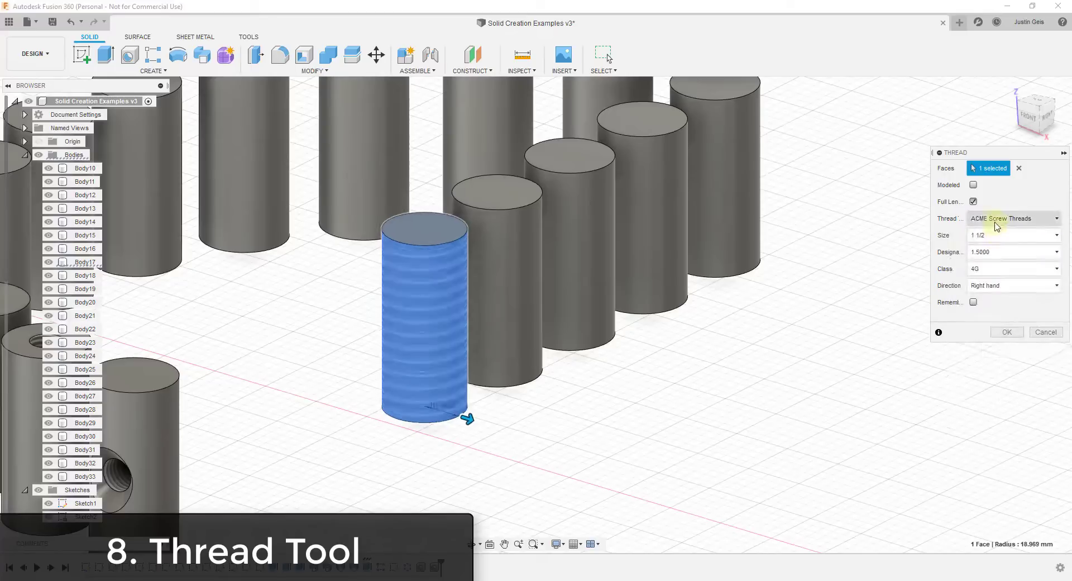
click(993, 223)
click(993, 244)
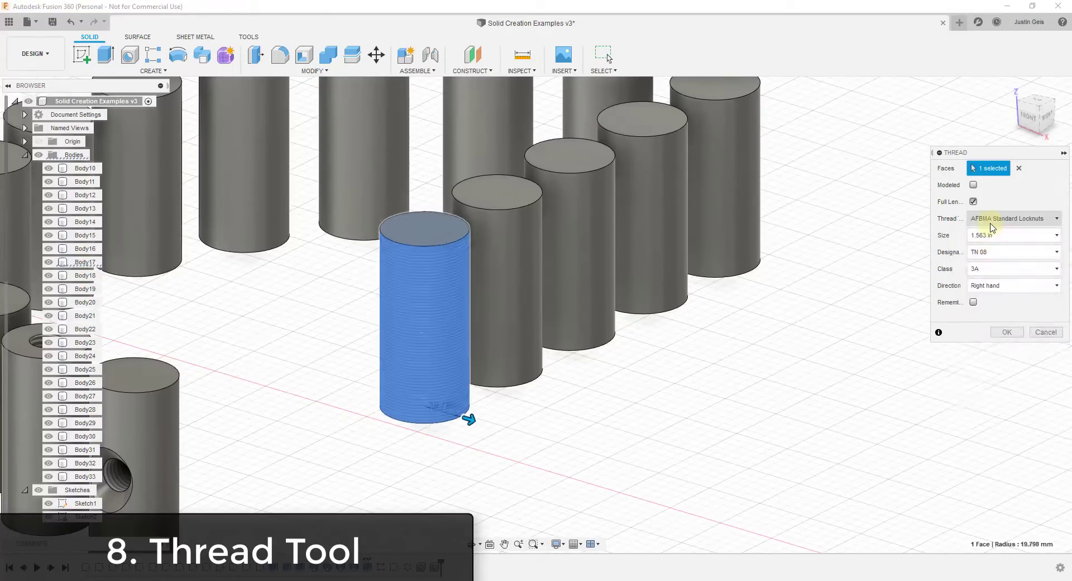
click(993, 223)
click(990, 283)
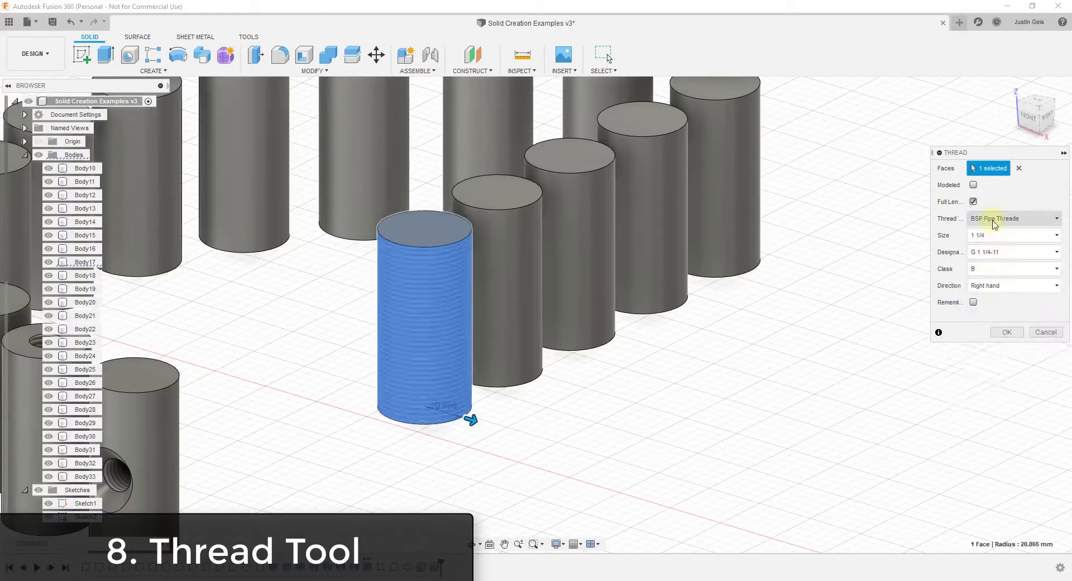
Step: Set the thread type to ACME Screw Threads with size 1 1/2 and apply the thread to the cylinder
click(994, 218)
click(993, 233)
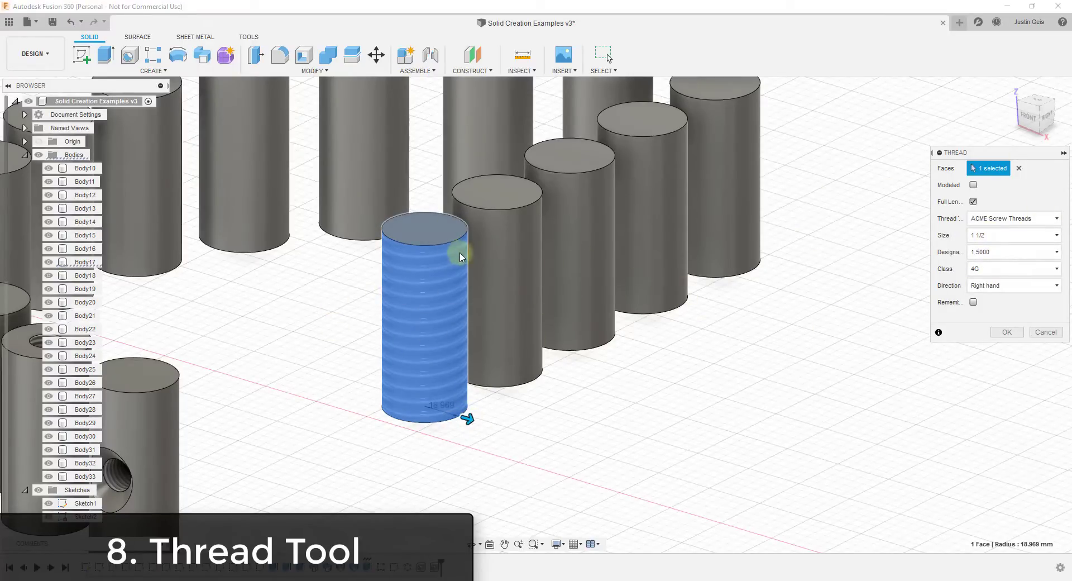
scroll(446, 277, down, 4)
scroll(433, 270, up, 4)
scroll(456, 272, down, 4)
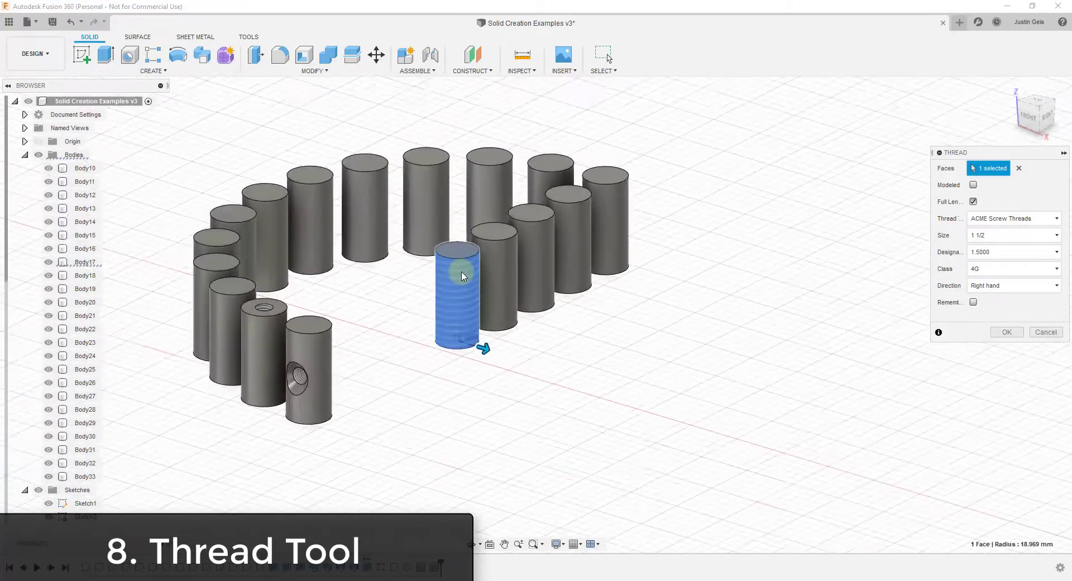
scroll(461, 269, up, 4)
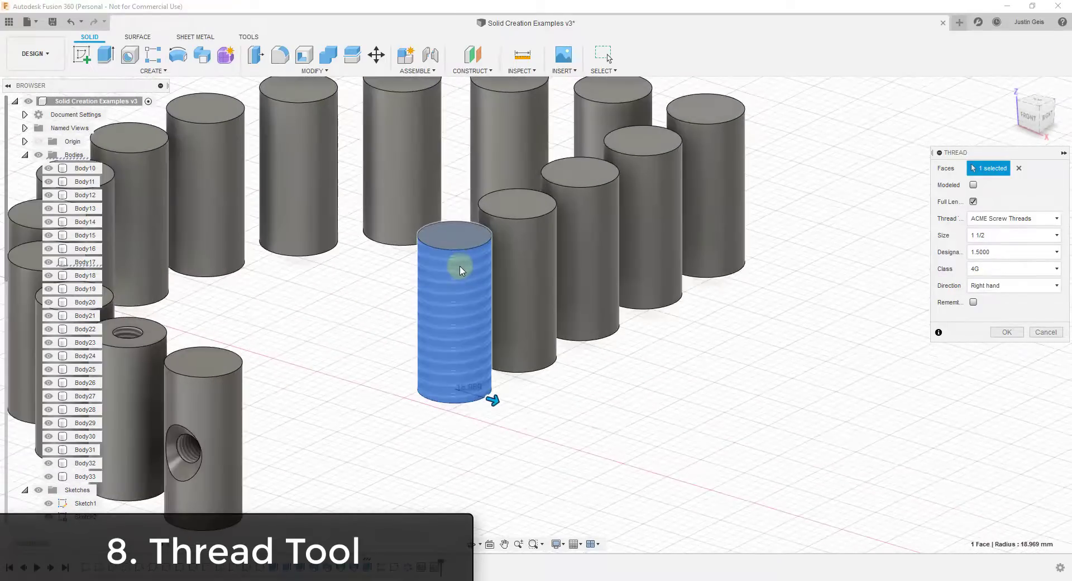
click(1006, 334)
mouse_move(471, 299)
shift+middle_down()
mouse_move(445, 310)
mouse_move(474, 299)
shift+middle_up()
scroll(455, 294, up, 4)
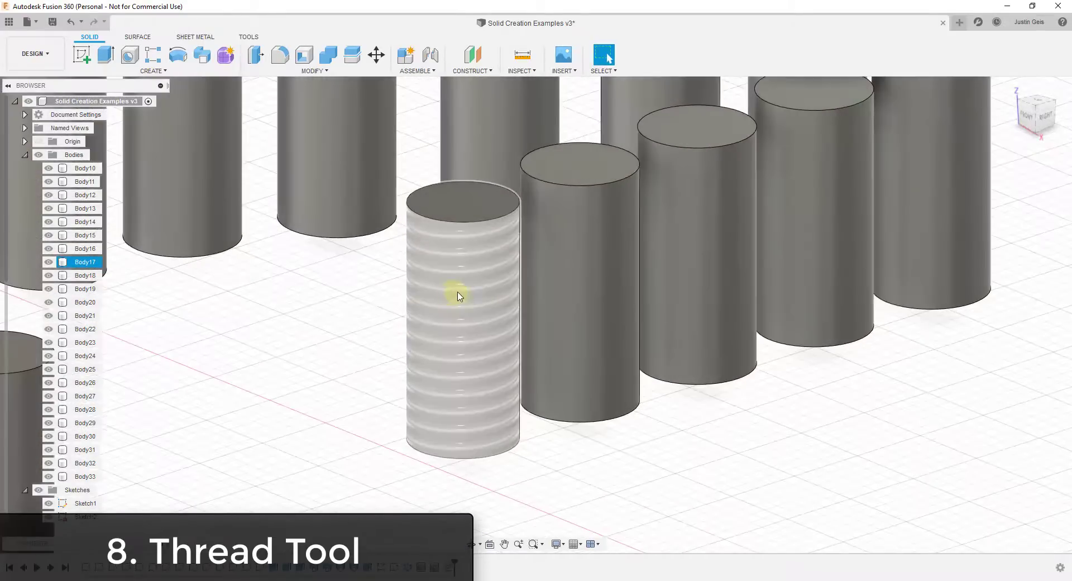
Step: Create a 30 x 30 mm box, 40 mm high, as a new body on the ground plane beside the red axis, away from the cylinders
scroll(464, 296, down, 5)
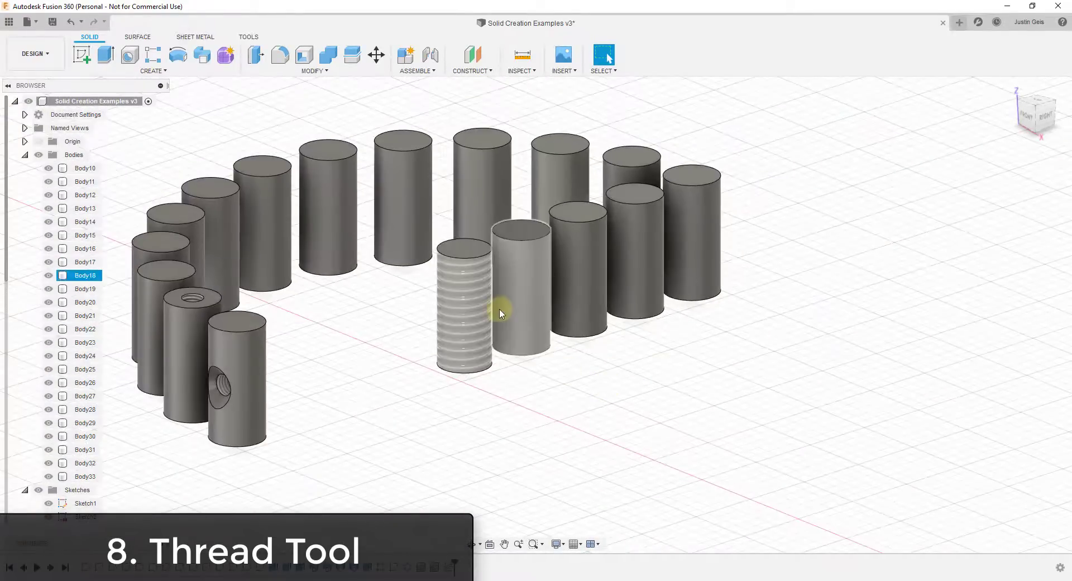
scroll(465, 292, up, 4)
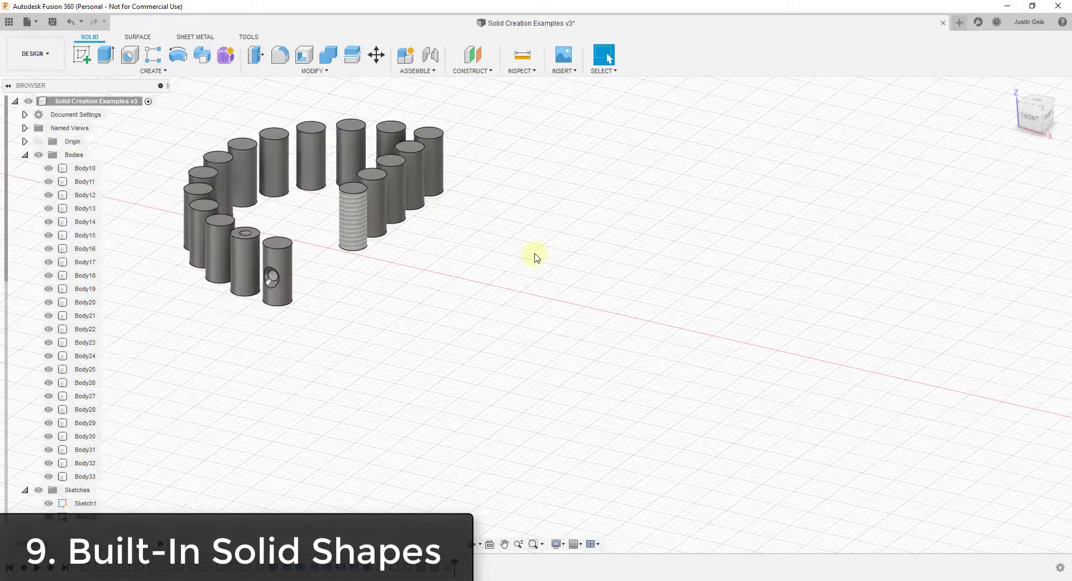
click(151, 70)
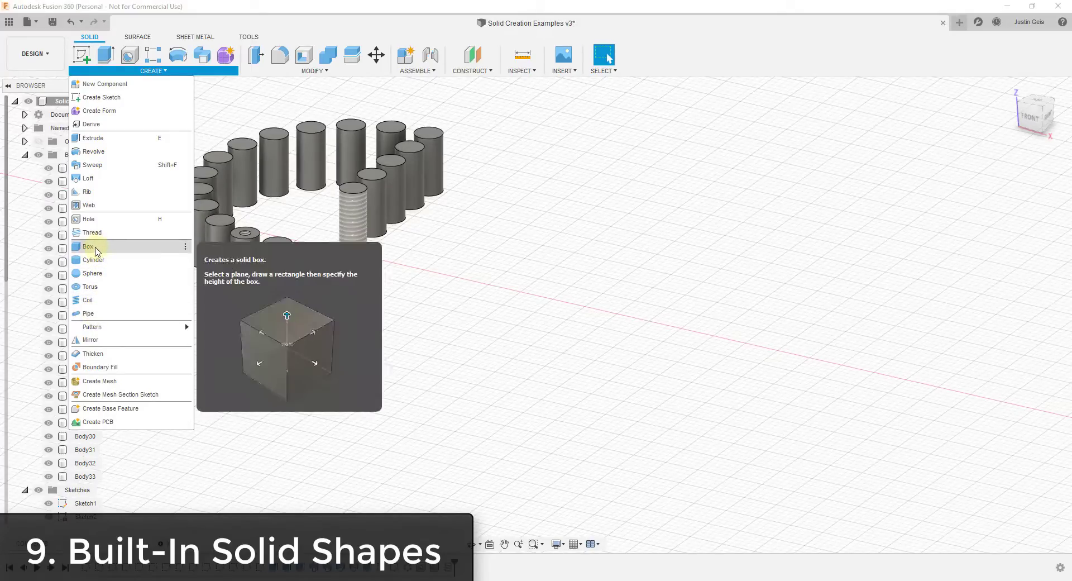
click(96, 251)
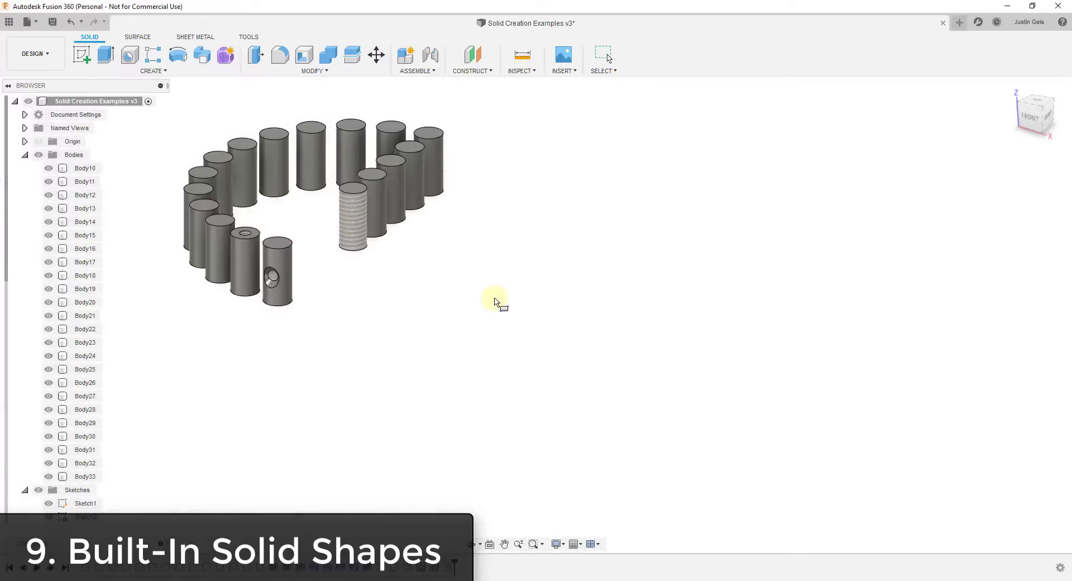
click(530, 294)
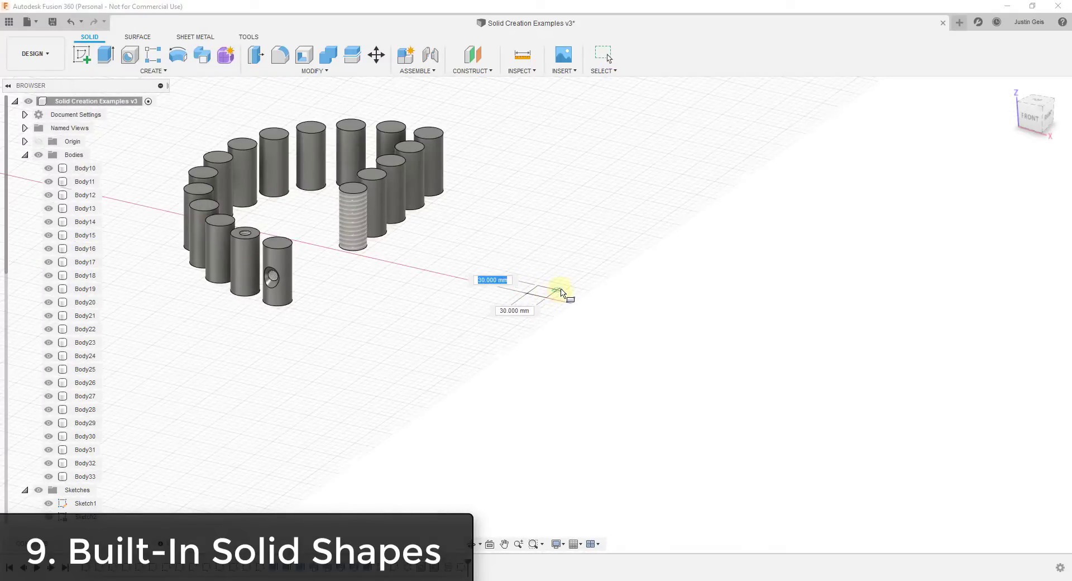
click(564, 295)
drag(543, 277, 569, 284)
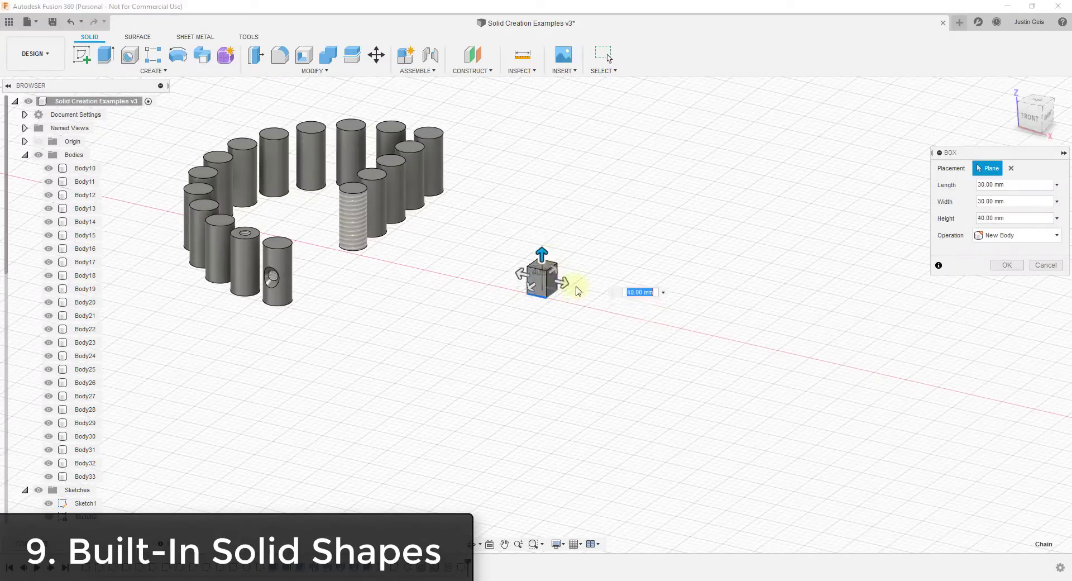
scroll(581, 258, up, 4)
scroll(408, 242, up, 2)
middle_drag(407, 242, 404, 263)
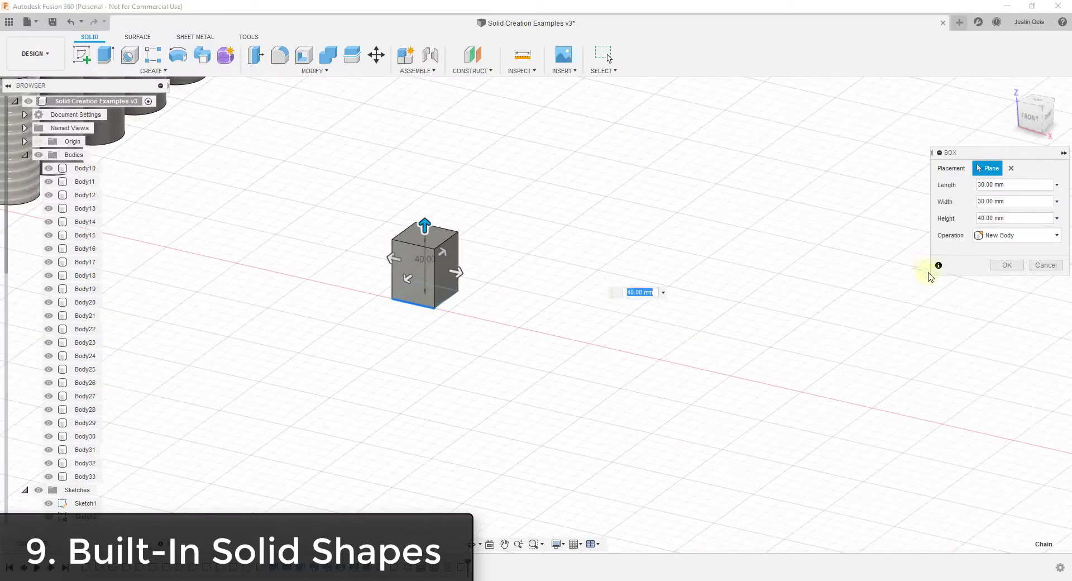
click(1005, 267)
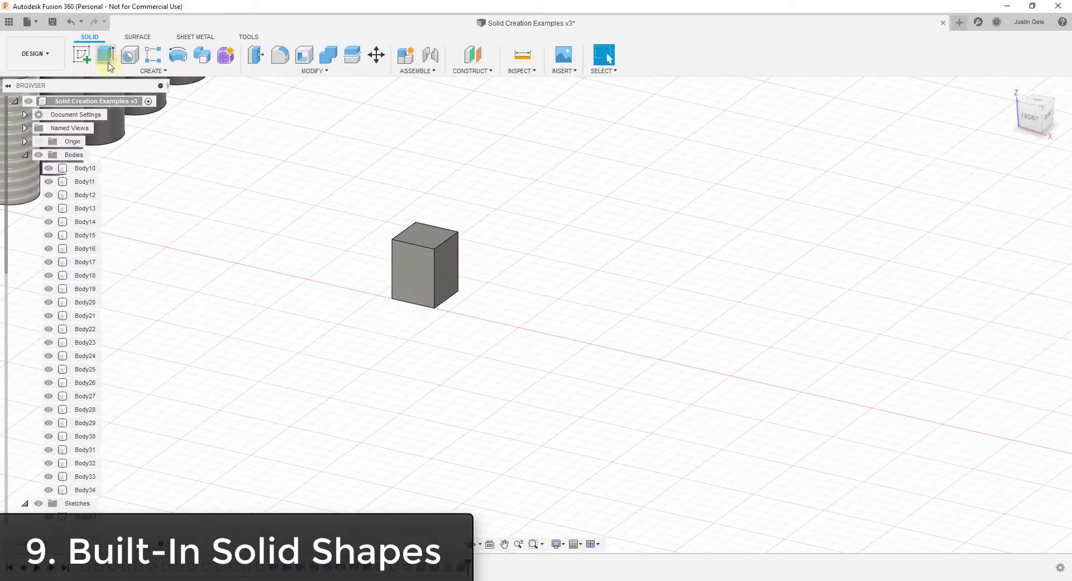
Step: Try a sphere 60 mm in diameter as a new body beside the box
click(142, 71)
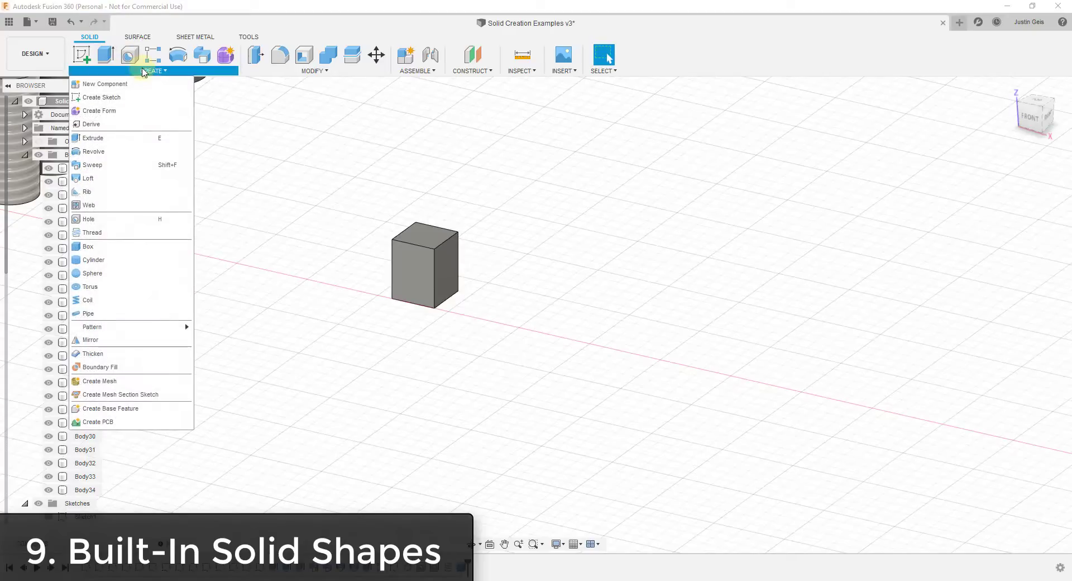
click(102, 273)
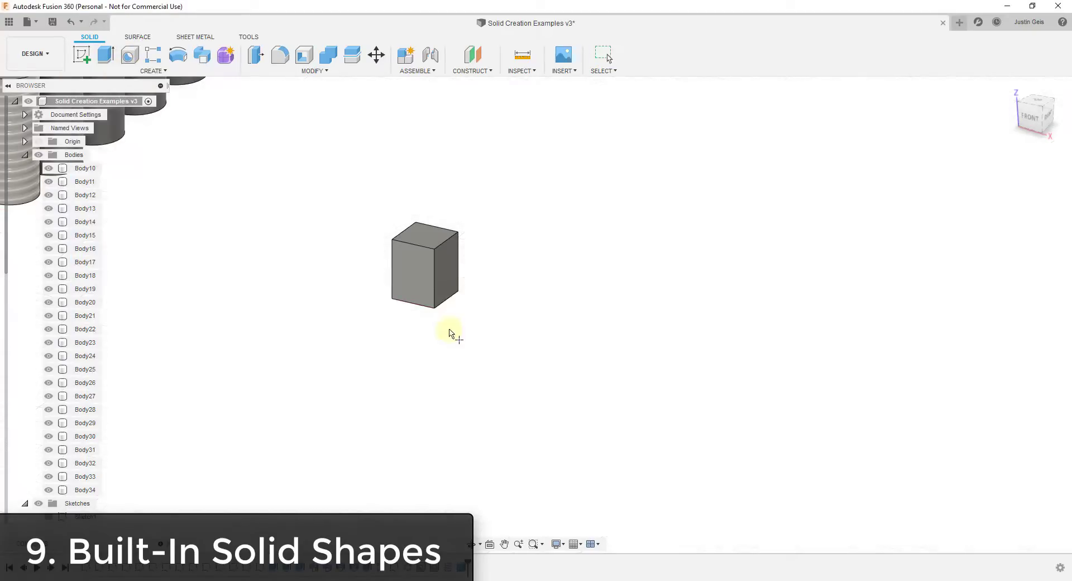
click(556, 327)
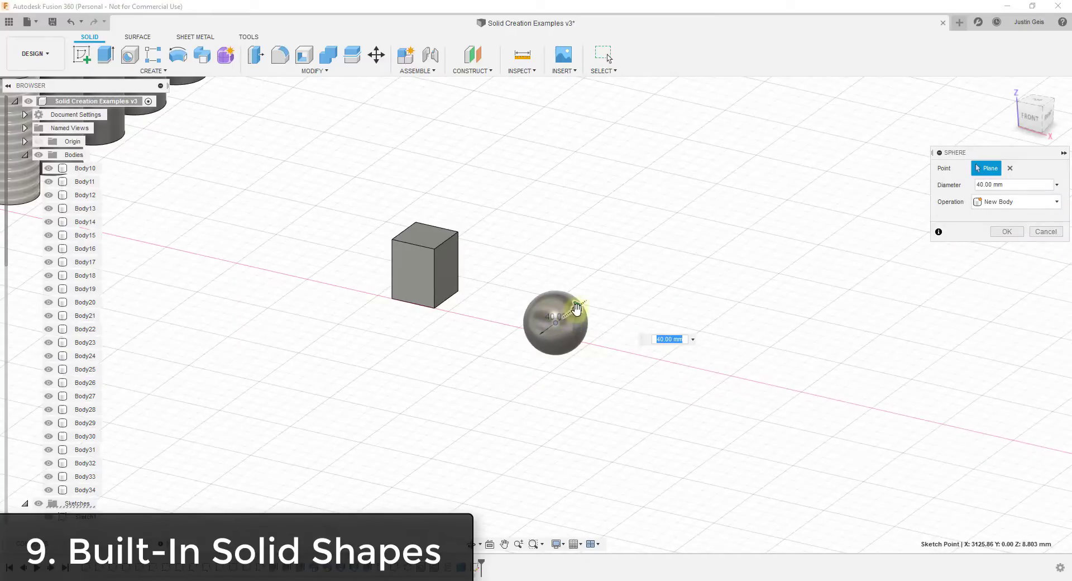
mouse_move(576, 308)
mouse_down()
mouse_move(610, 290)
mouse_move(583, 304)
mouse_up()
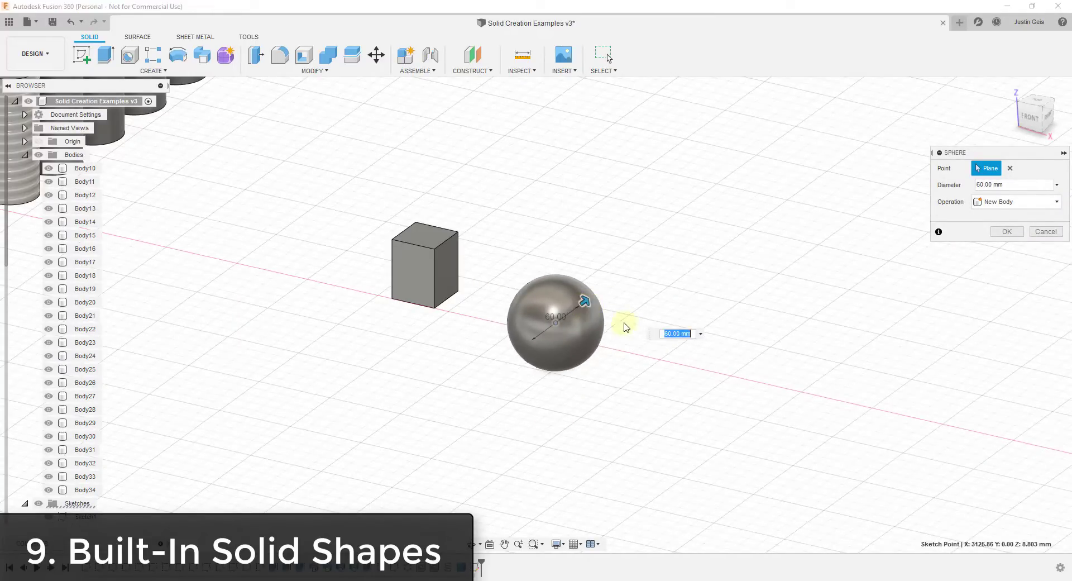
scroll(586, 327, up, 3)
key(Escape)
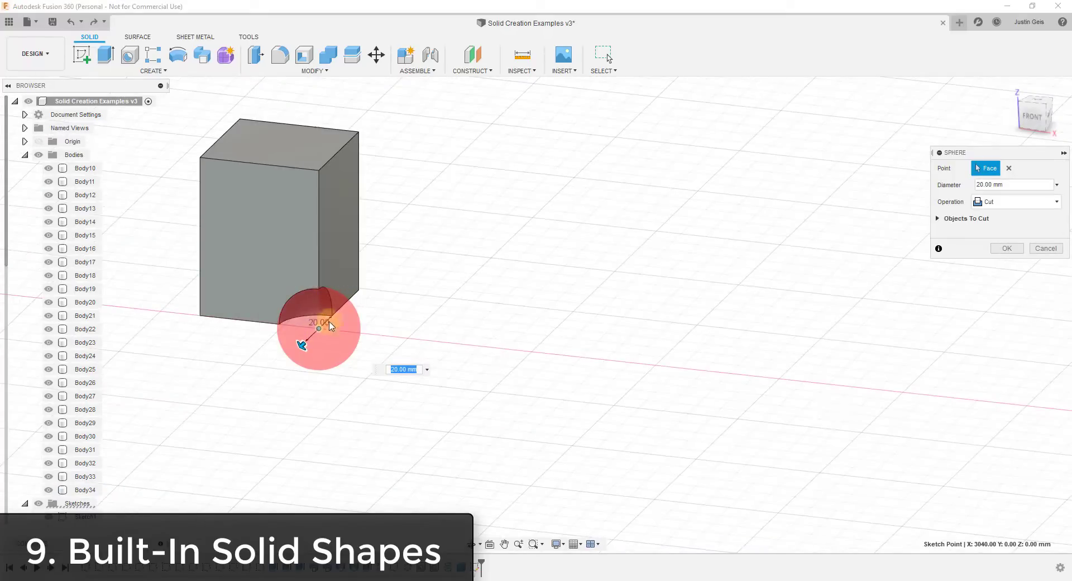
Step: Cut the box's lower front corner with a sphere 40 mm in diameter centred on that corner
mouse_move(302, 345)
mouse_down()
mouse_move(277, 366)
mouse_move(289, 358)
mouse_up()
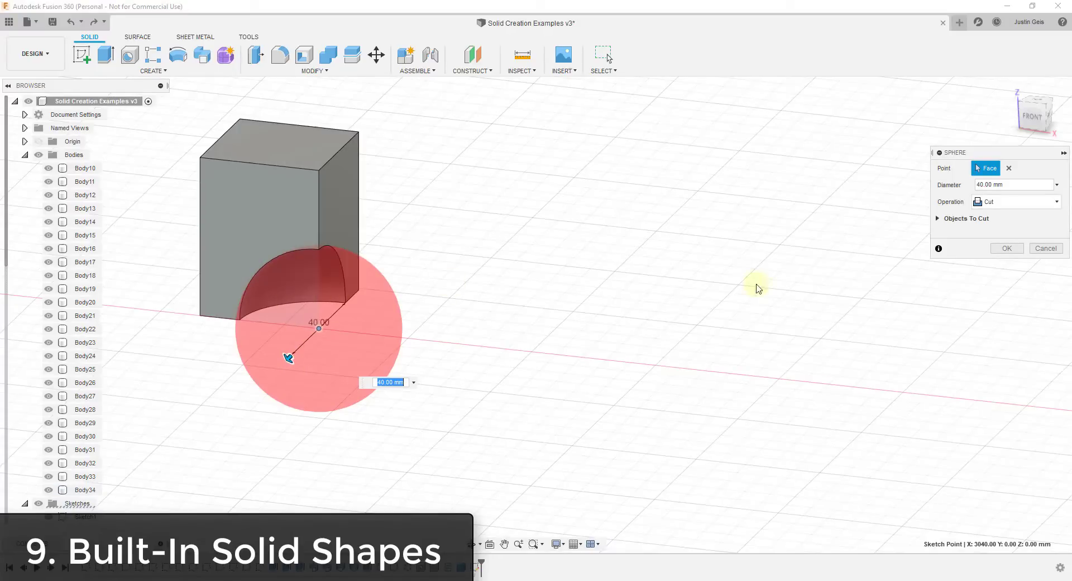
click(1008, 248)
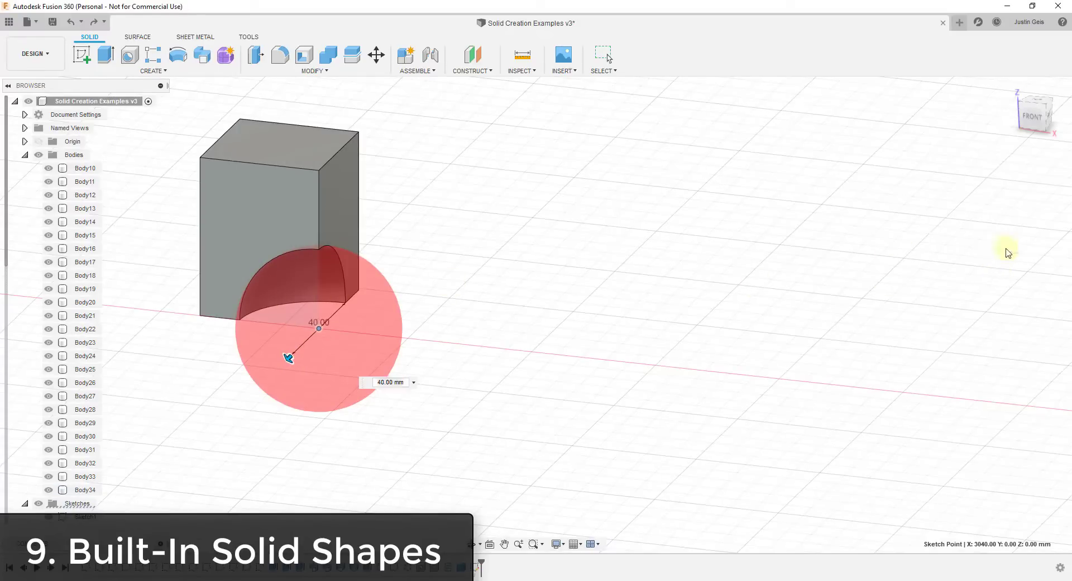
Step: Start a coil beside the box from a vertical base circle about 28.4 mm in diameter
click(151, 71)
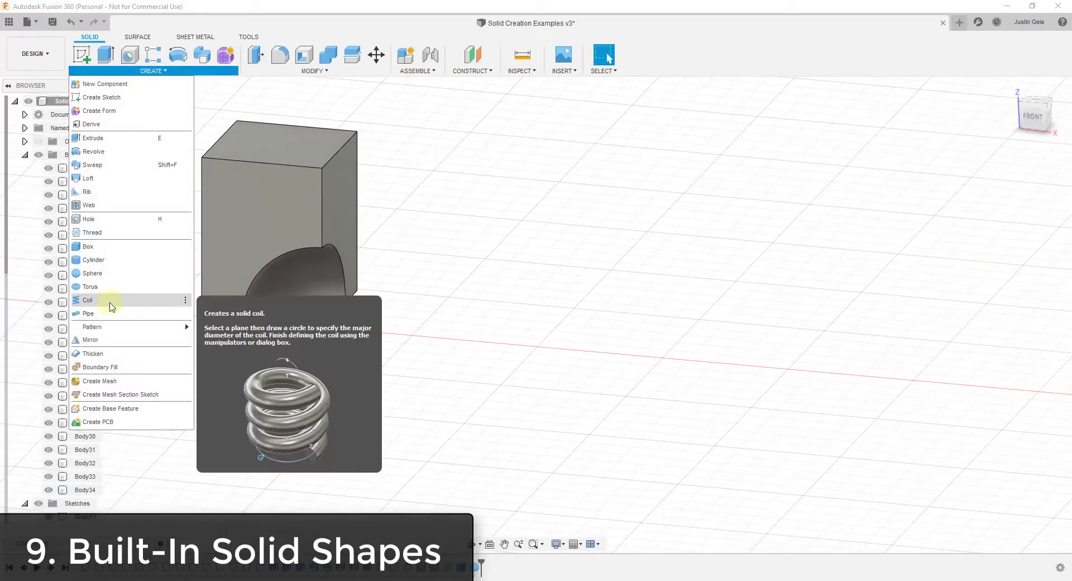
click(89, 300)
click(533, 335)
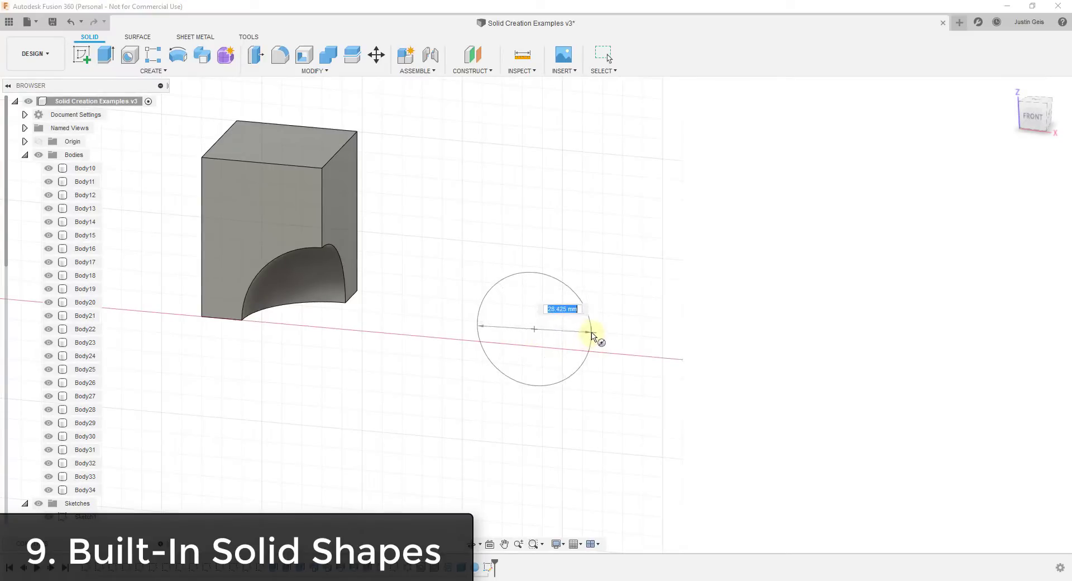
click(592, 335)
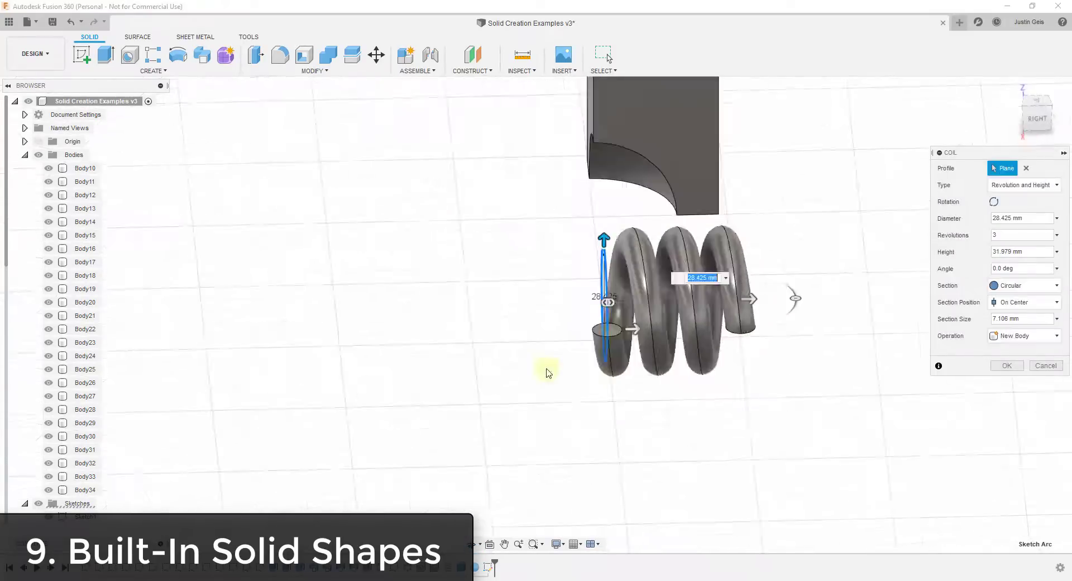
Step: Set the coil's height to 90 mm, its revolutions to 7 and its angle to 15 degrees, and create it as a new body
drag(707, 328, 927, 314)
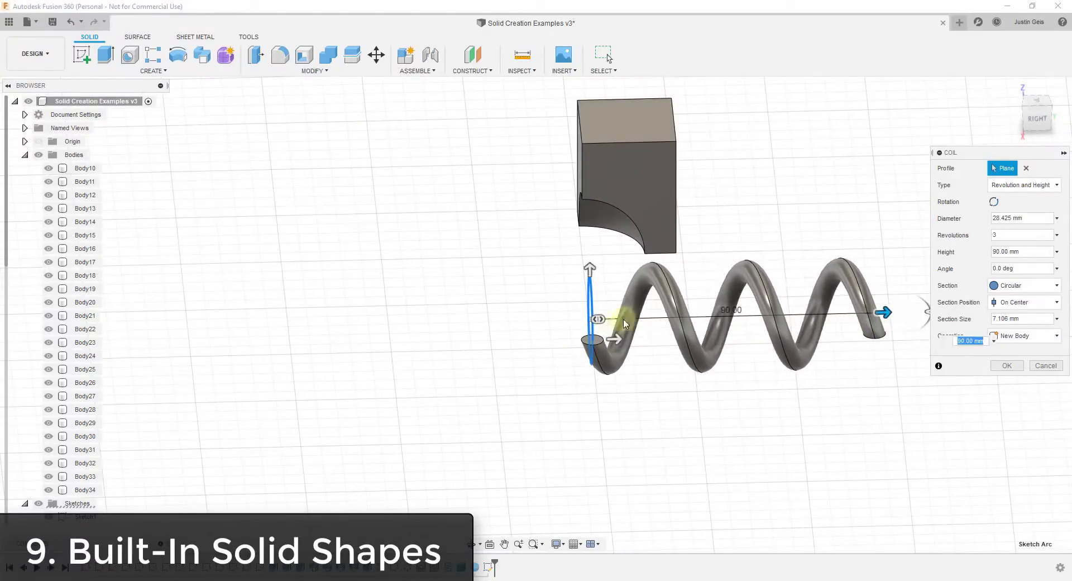
drag(599, 318, 576, 320)
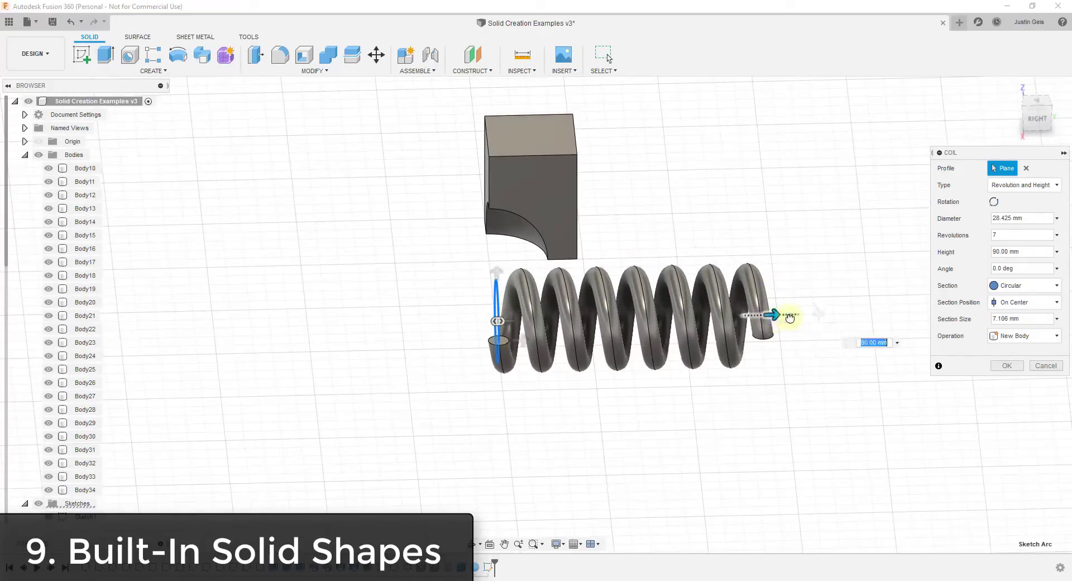
mouse_move(820, 311)
mouse_down()
mouse_move(885, 313)
mouse_move(890, 328)
mouse_move(826, 317)
mouse_move(823, 306)
mouse_move(888, 310)
mouse_move(830, 320)
mouse_up()
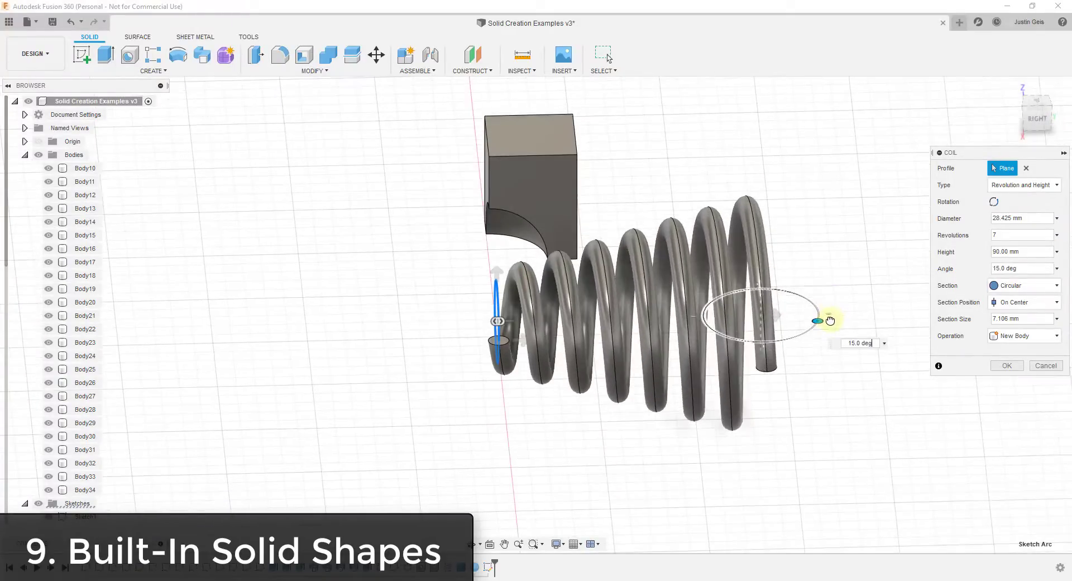
scroll(651, 354, down, 2)
shift+middle_drag(651, 354, 712, 353)
click(151, 72)
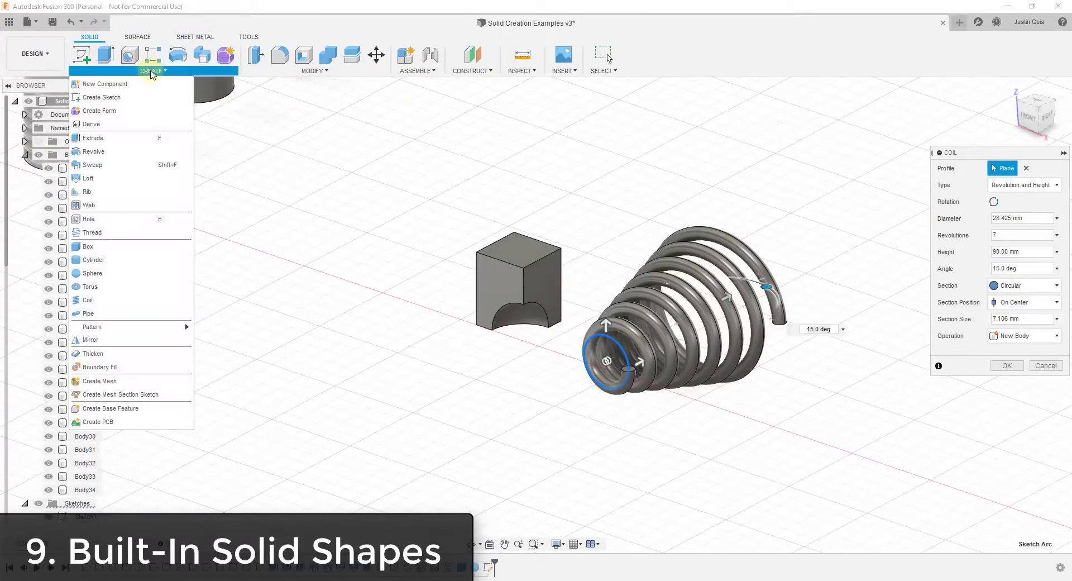
click(501, 214)
click(1007, 366)
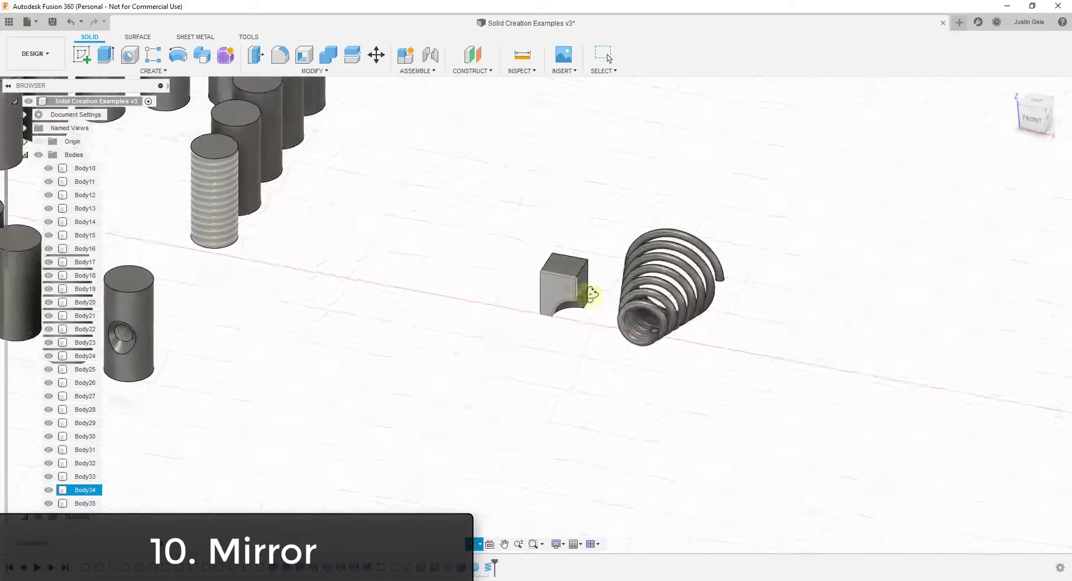
Step: Mirror the cut box as a body, using its flat side face opposite the spherical cut as the mirror plane
mouse_move(584, 290)
shift+middle_down()
mouse_move(598, 287)
mouse_move(577, 285)
shift+middle_up()
scroll(577, 285, up, 2)
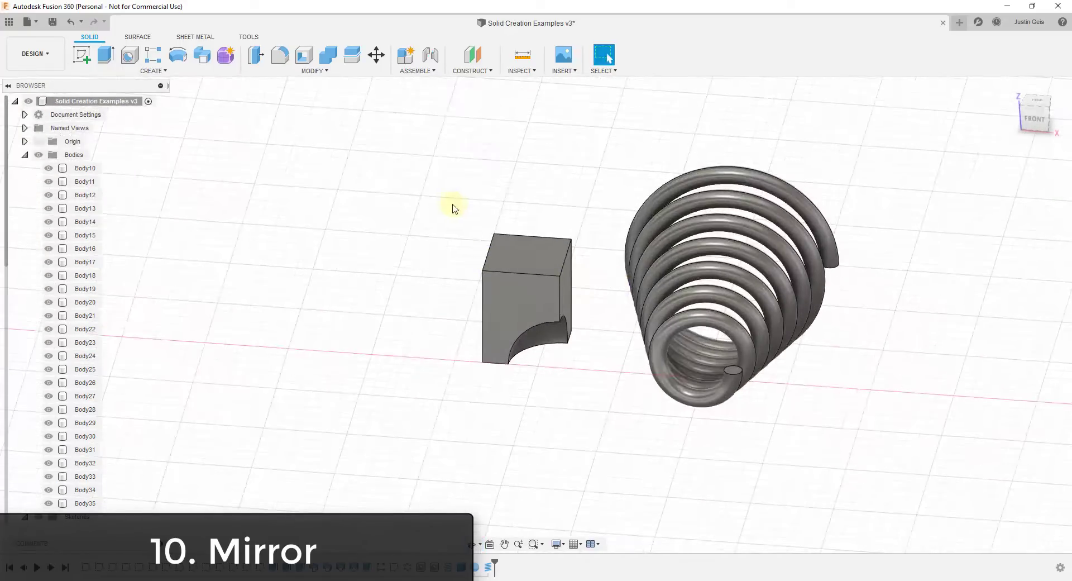
drag(452, 204, 597, 398)
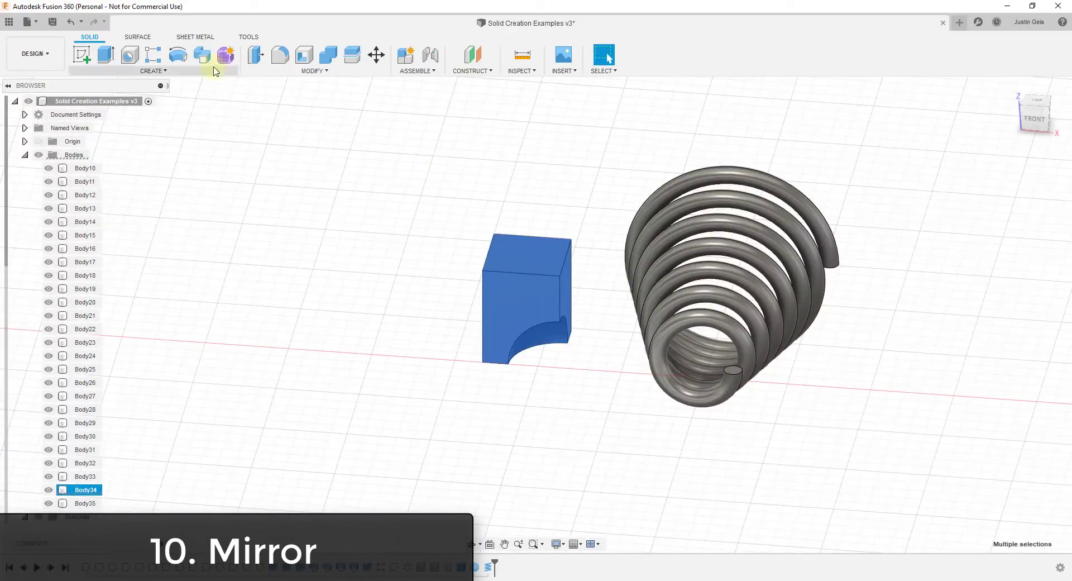
click(166, 74)
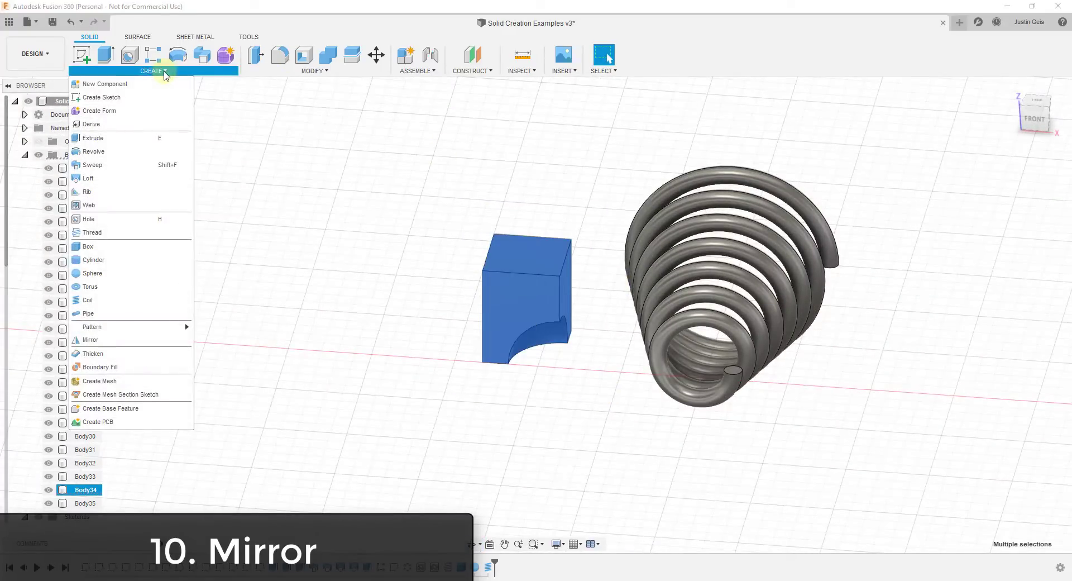
click(97, 338)
shift+middle_drag(508, 327, 455, 304)
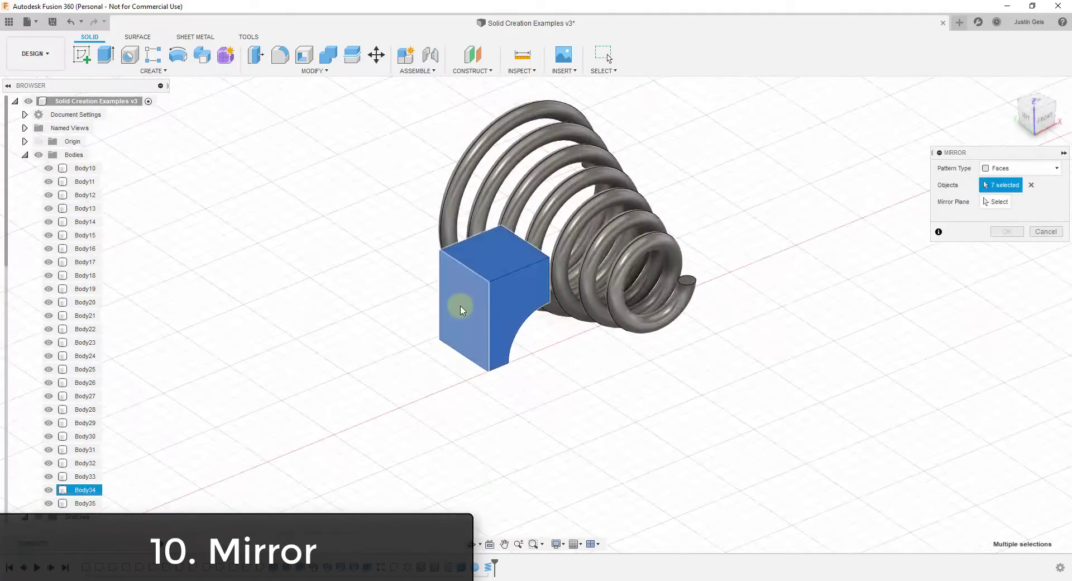
click(1010, 175)
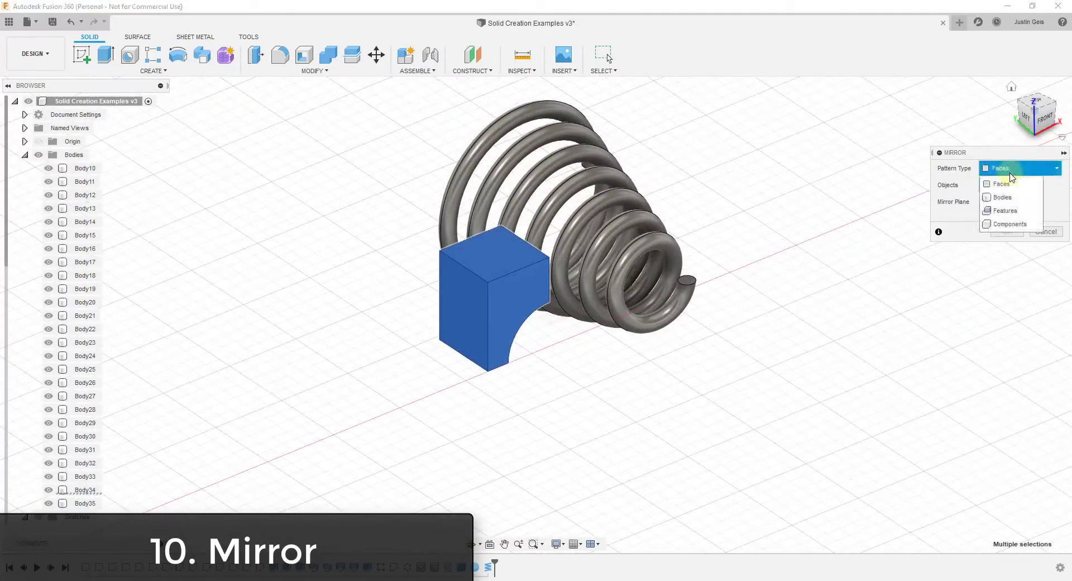
click(1003, 197)
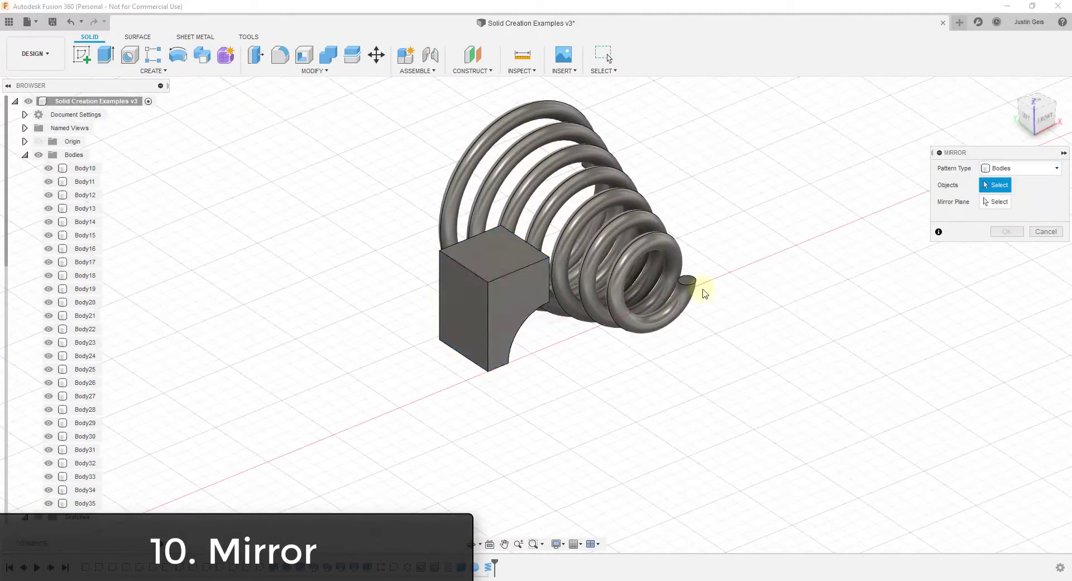
click(500, 288)
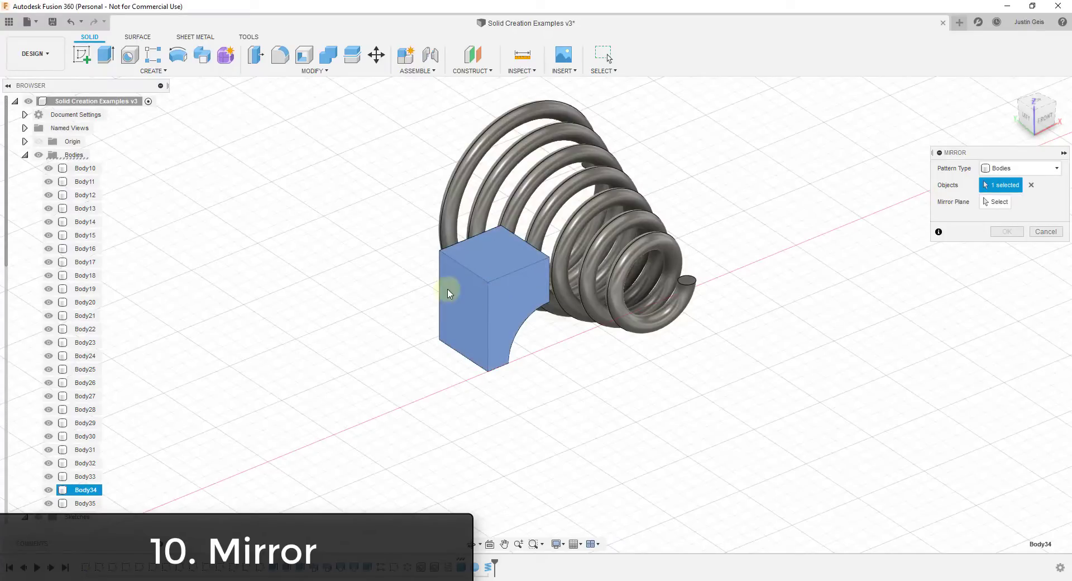
click(996, 202)
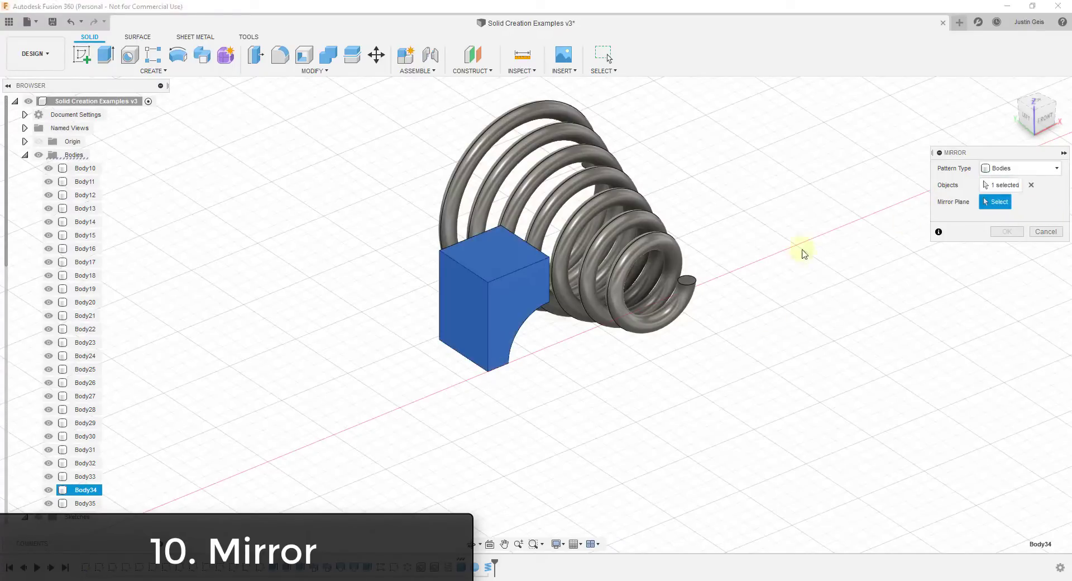
click(459, 333)
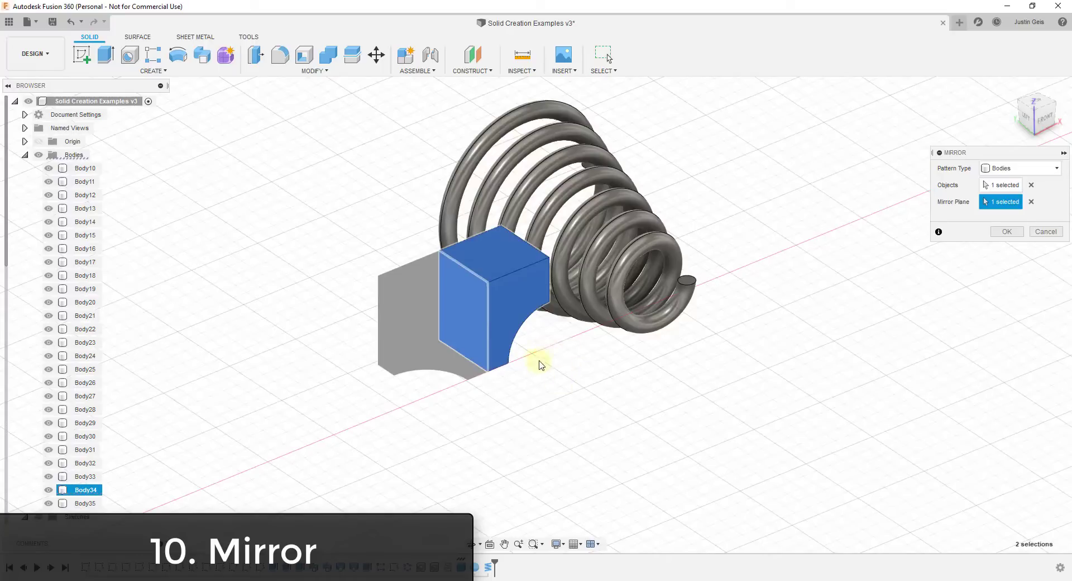
click(1007, 231)
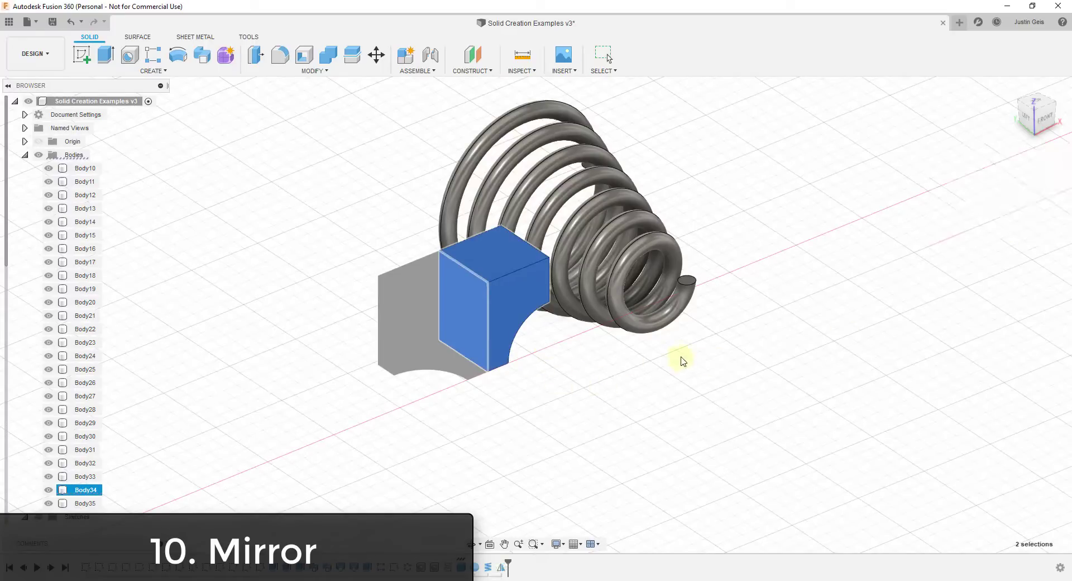
Step: Start a mirror of bodies with the cut box and its mirrored copy both chosen as objects
scroll(542, 349, down, 2)
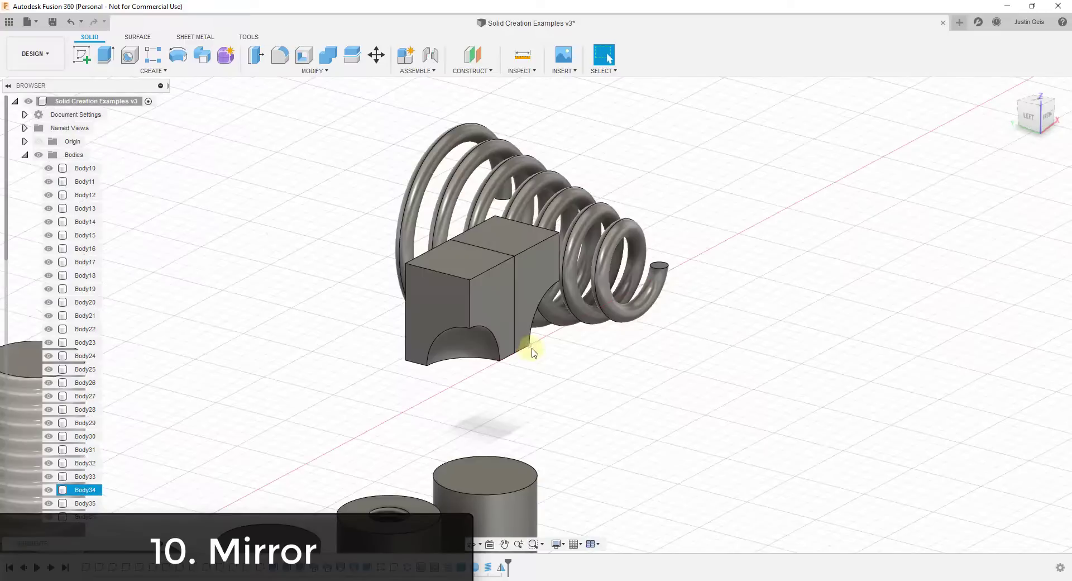
shift+middle_drag(531, 348, 651, 303)
click(651, 303)
shift+click(705, 303)
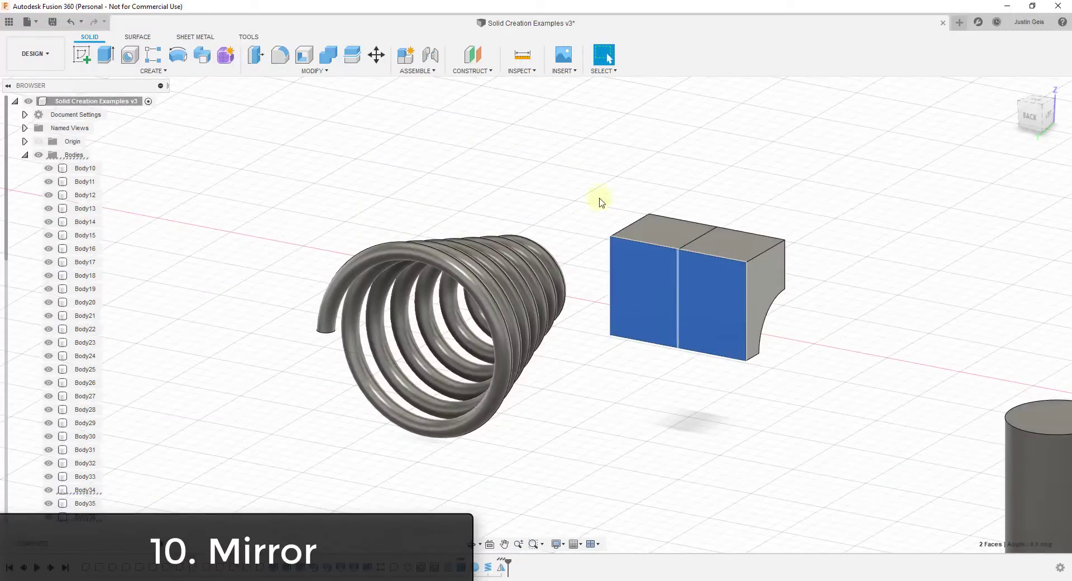
drag(596, 181, 821, 391)
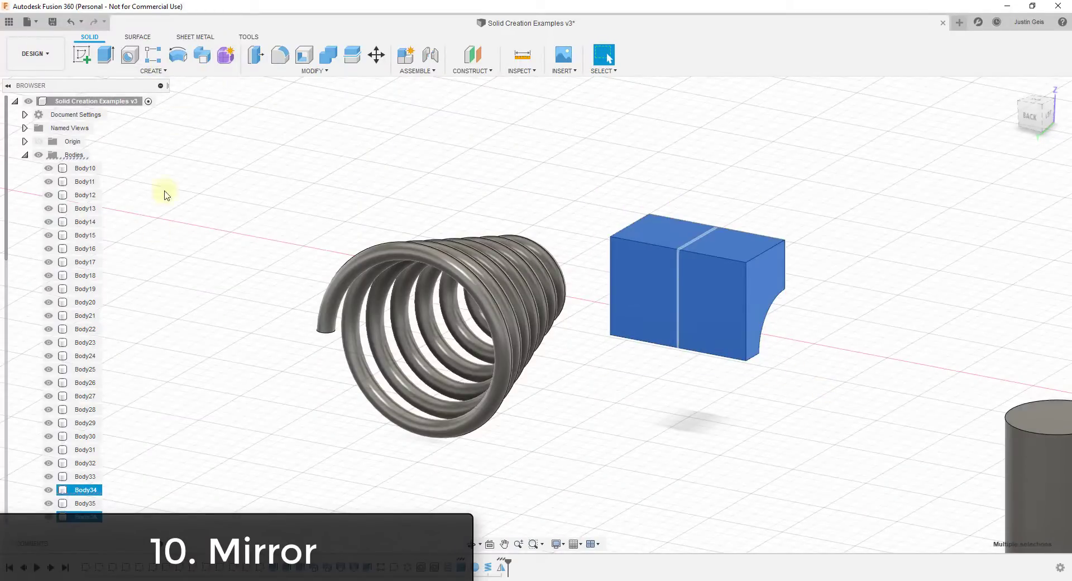
click(153, 71)
click(98, 340)
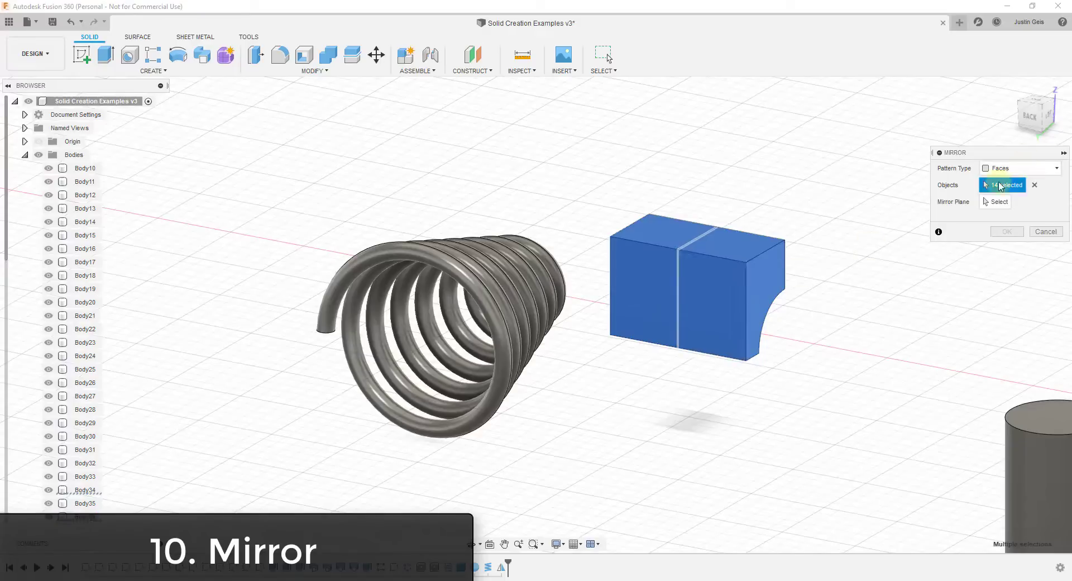
click(1022, 168)
click(1002, 196)
click(722, 308)
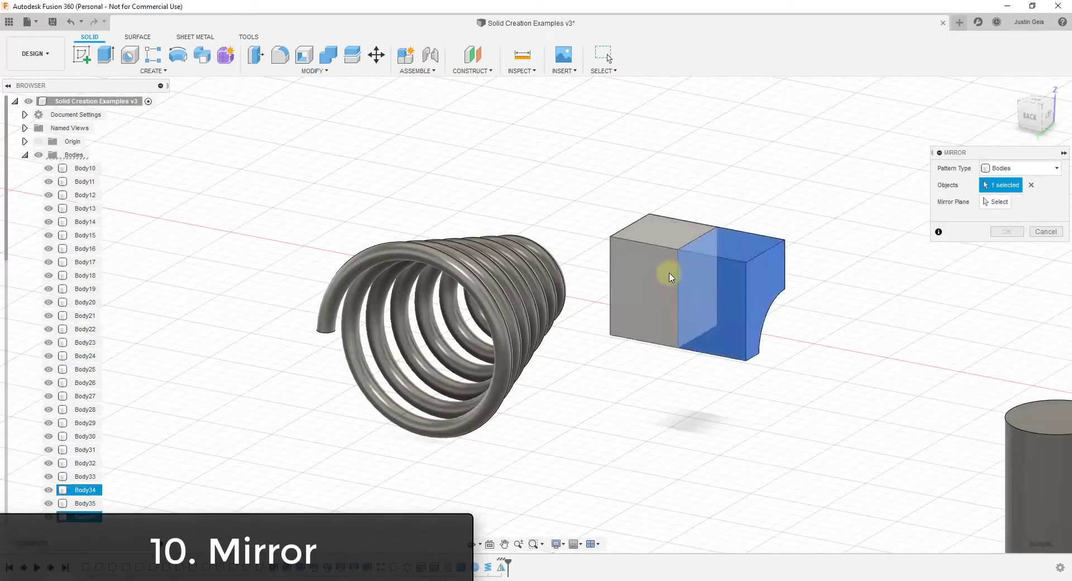
click(670, 271)
Step: Mirror the two chosen bodies across the flat back face they share
click(996, 202)
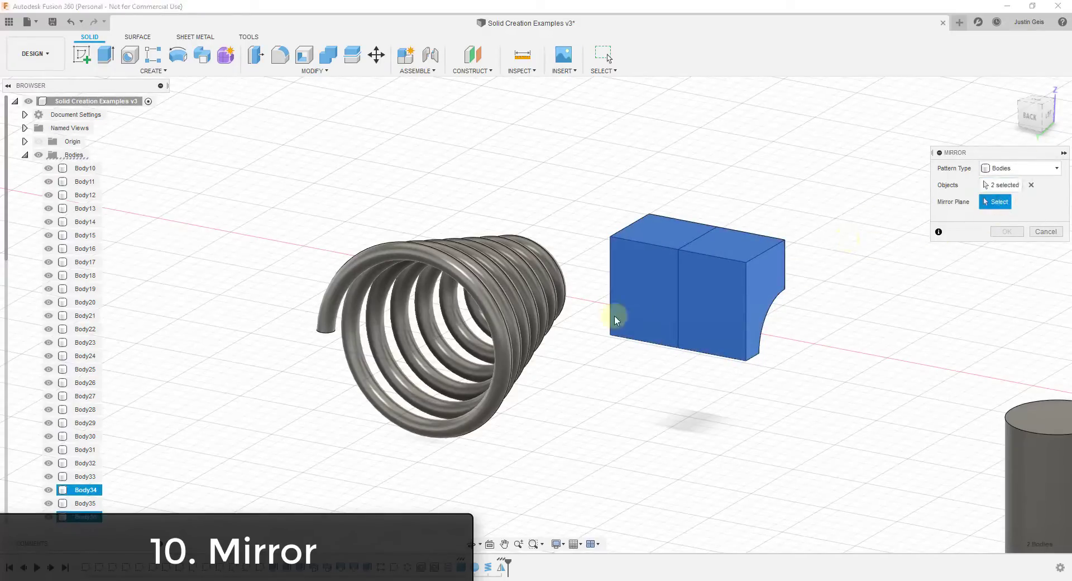
click(706, 292)
shift+middle_drag(770, 340, 944, 240)
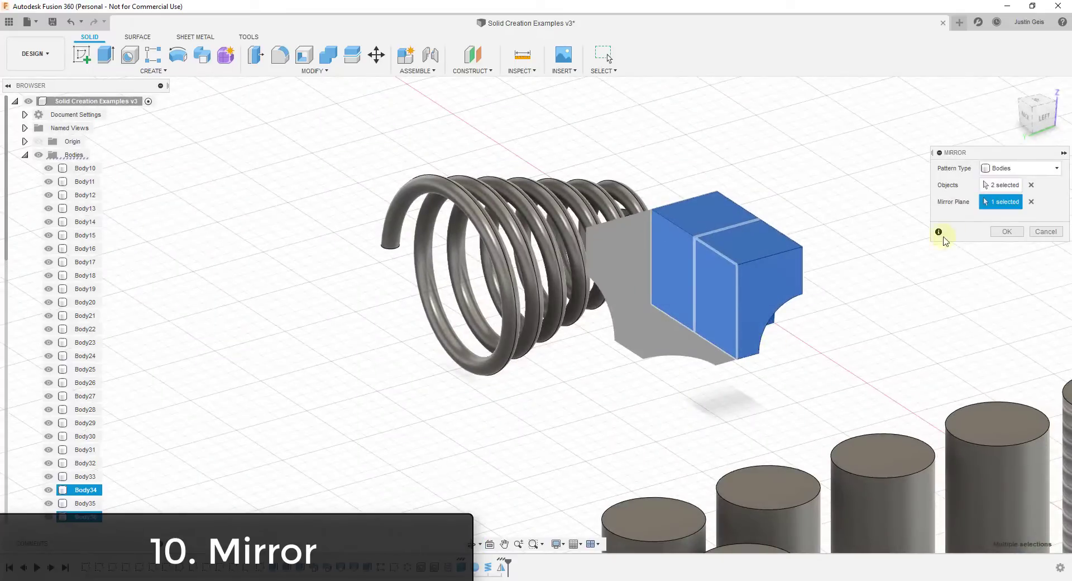
click(1005, 231)
shift+middle_drag(840, 316, 642, 300)
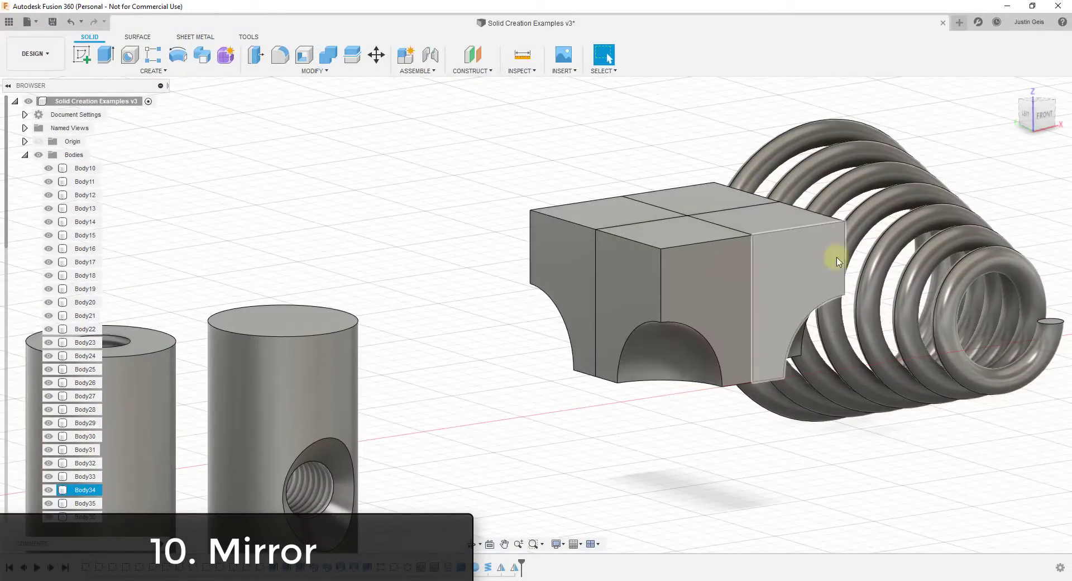
shift+middle_drag(665, 232, 813, 257)
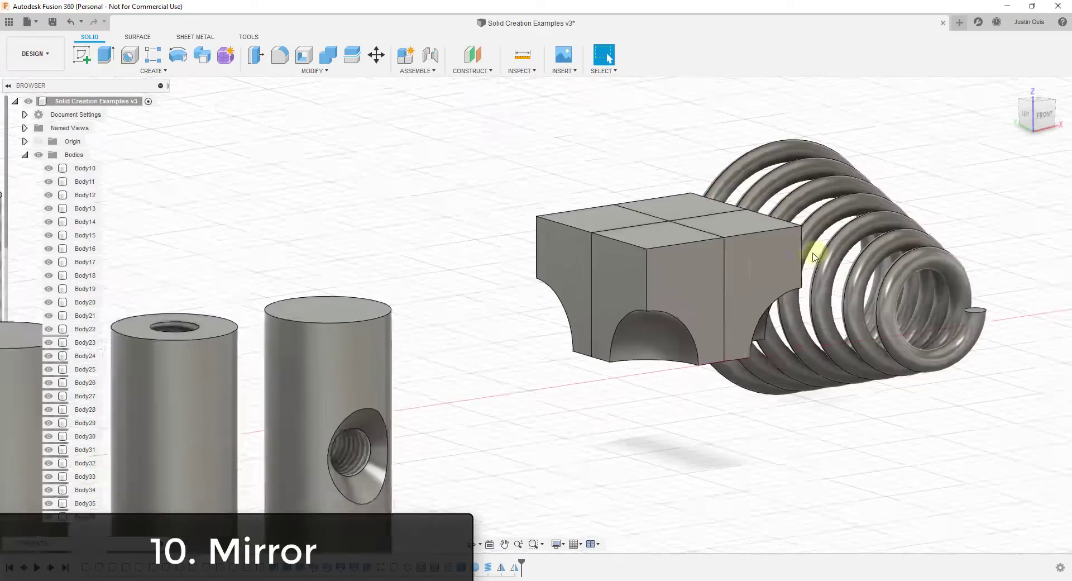
scroll(813, 257, down, 2)
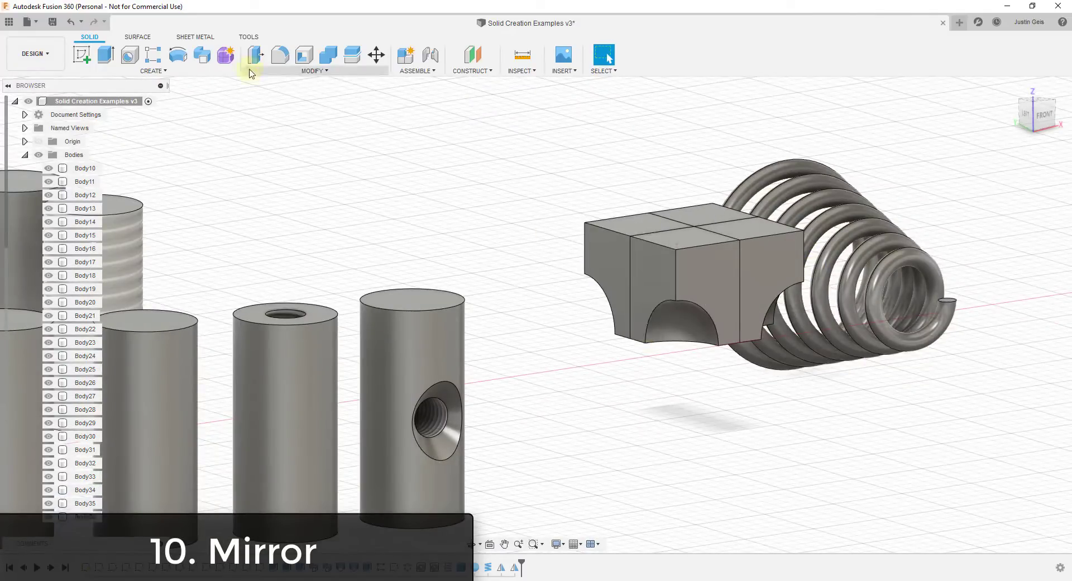
click(685, 329)
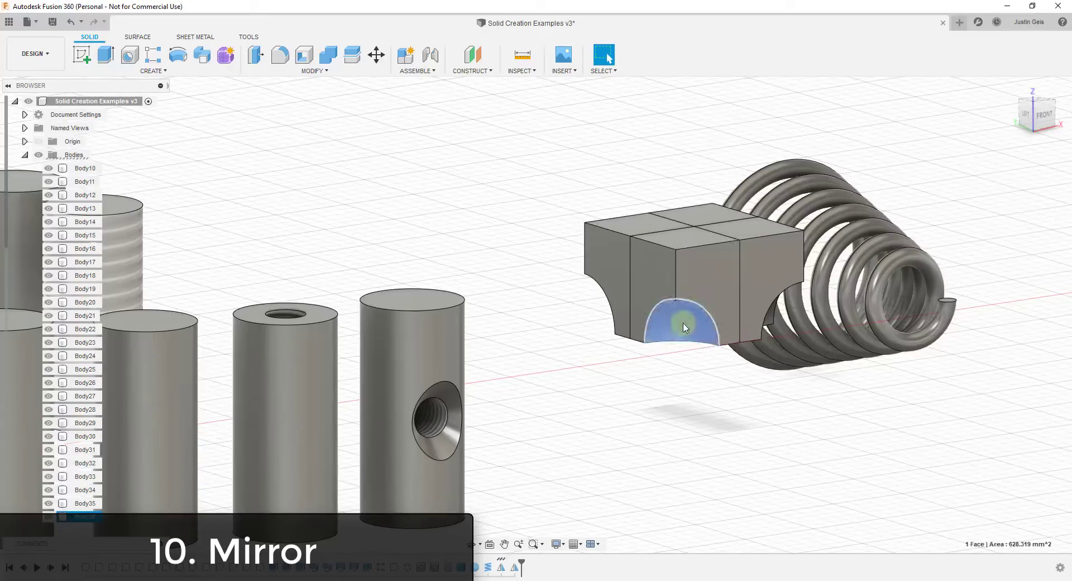
click(152, 70)
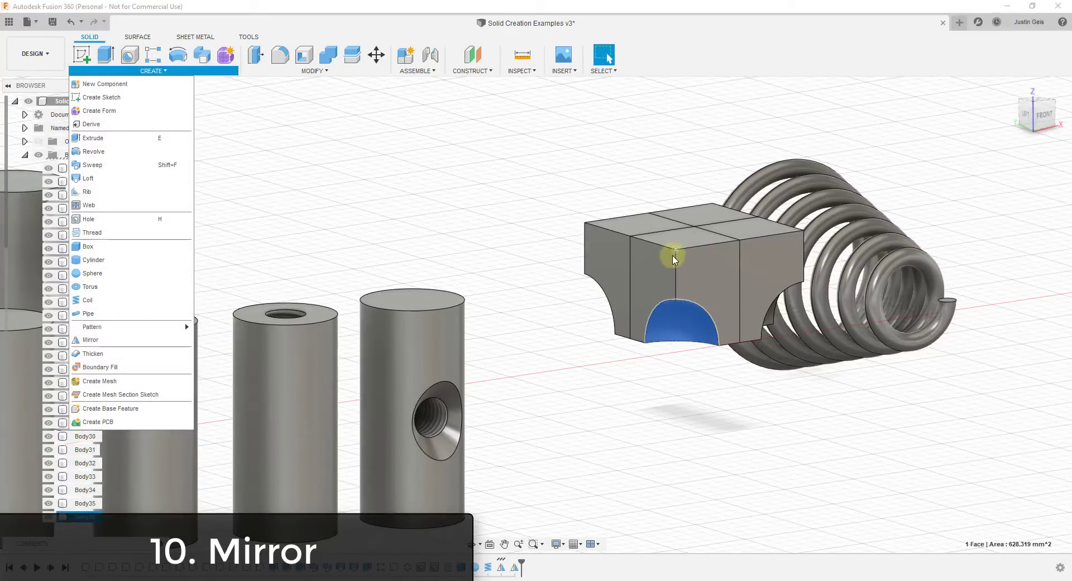
click(119, 341)
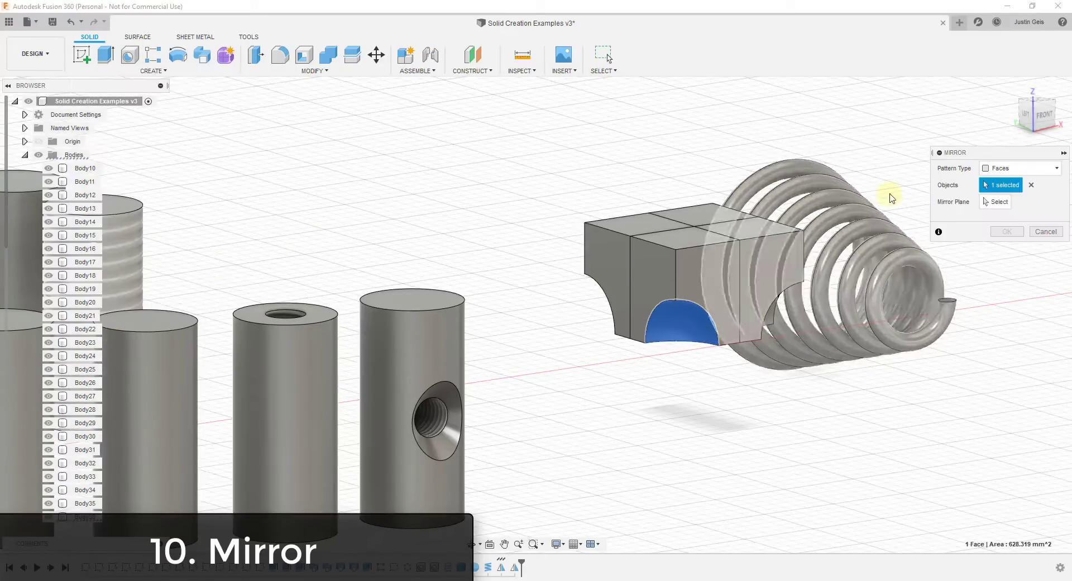
click(1021, 168)
click(1005, 212)
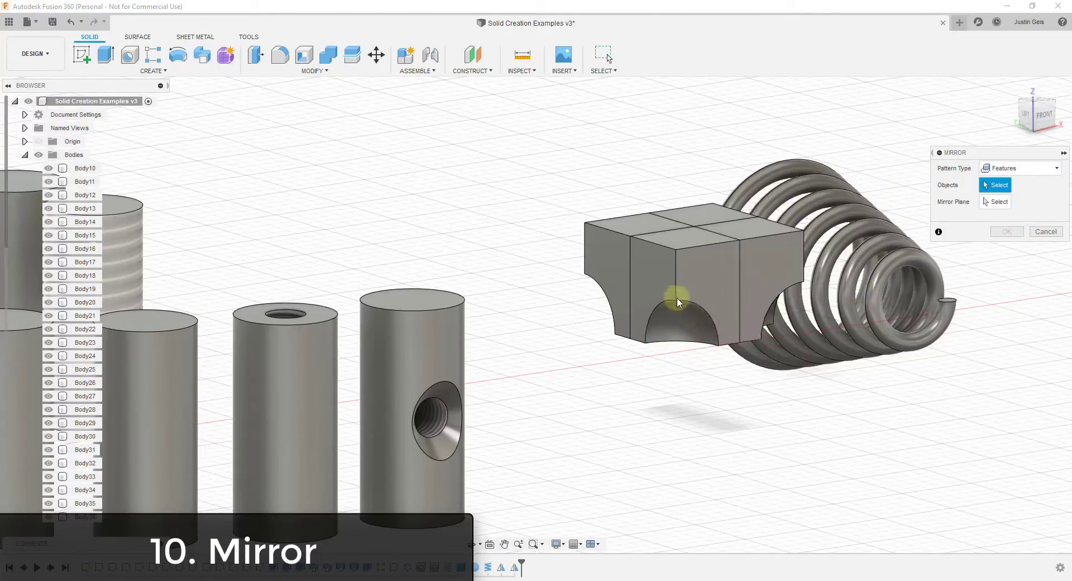
click(771, 315)
shift+middle_drag(772, 315, 881, 250)
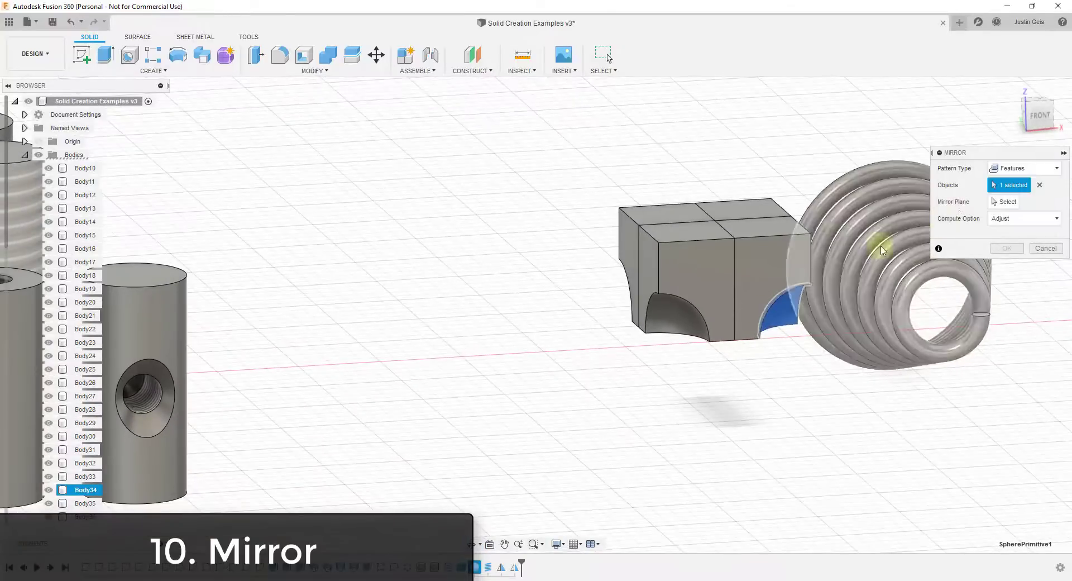
click(1005, 202)
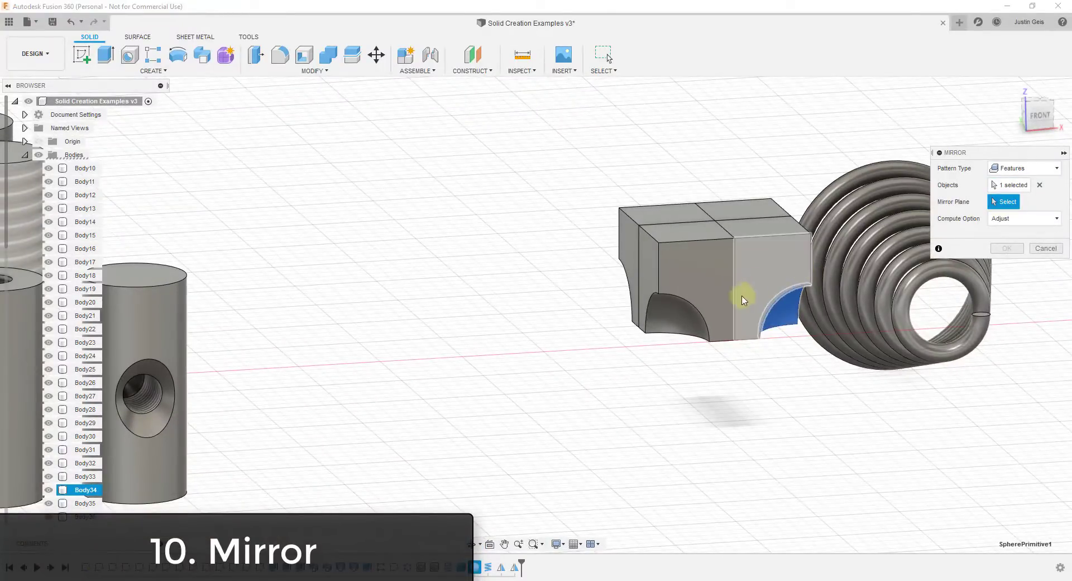
Step: Construct a horizontal midplane between the top and bottom faces of one of the mirrored box bodies
click(476, 71)
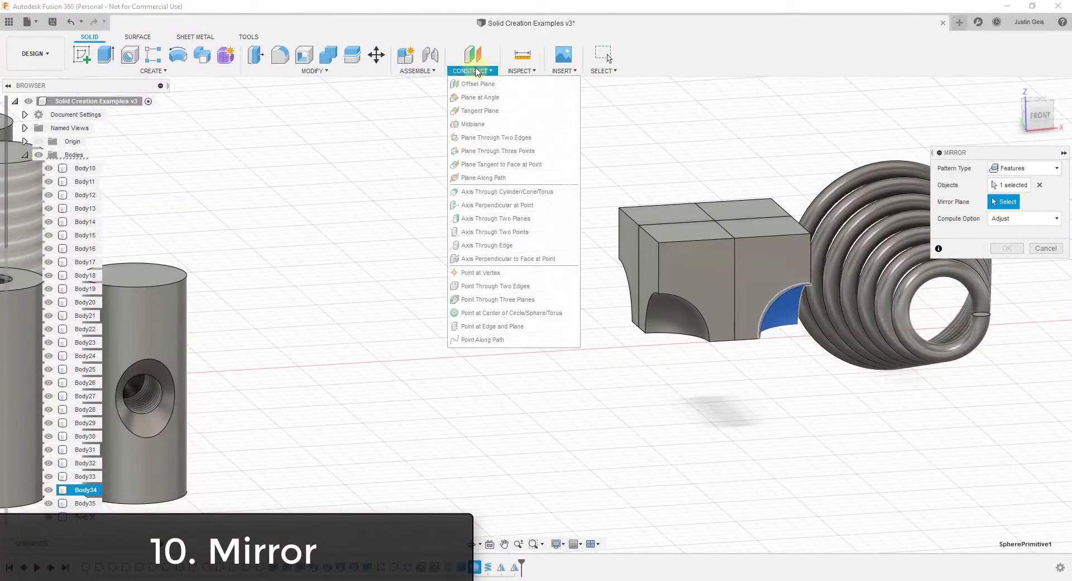
click(473, 124)
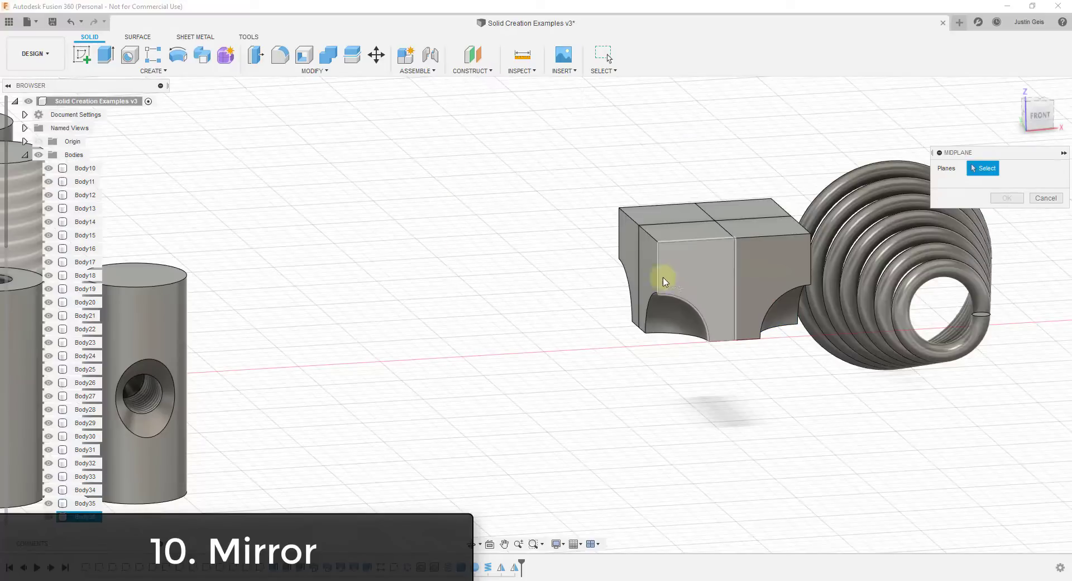
click(701, 234)
shift+middle_drag(702, 285, 705, 333)
shift+middle_drag(735, 259, 708, 305)
click(1006, 198)
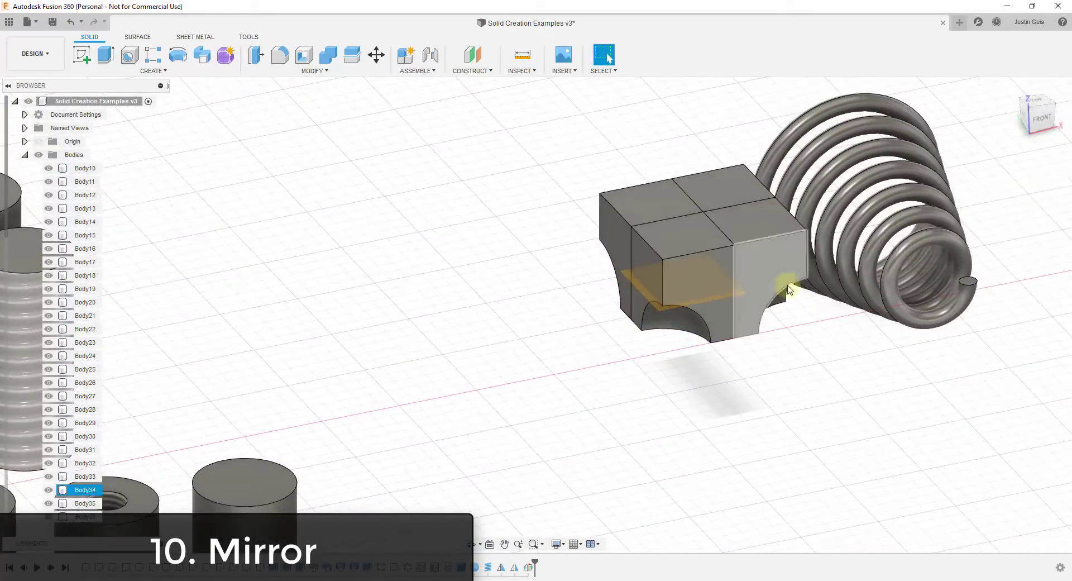
Step: Mirror the original box's spherical corner cut as a feature across the horizontal midplane, with the Adjust compute option
scroll(726, 302, up, 2)
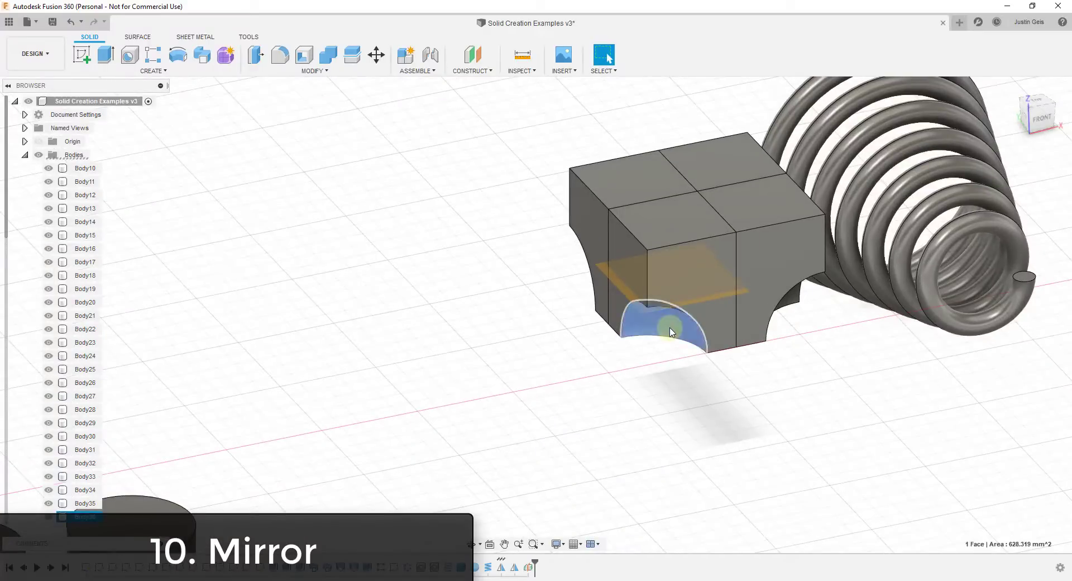
click(151, 71)
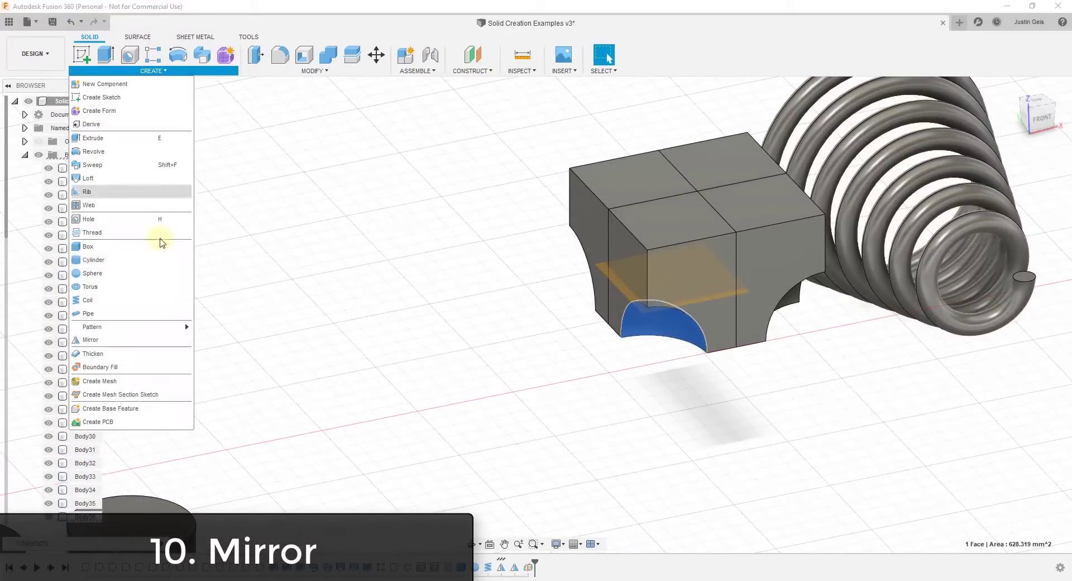
click(133, 342)
click(694, 325)
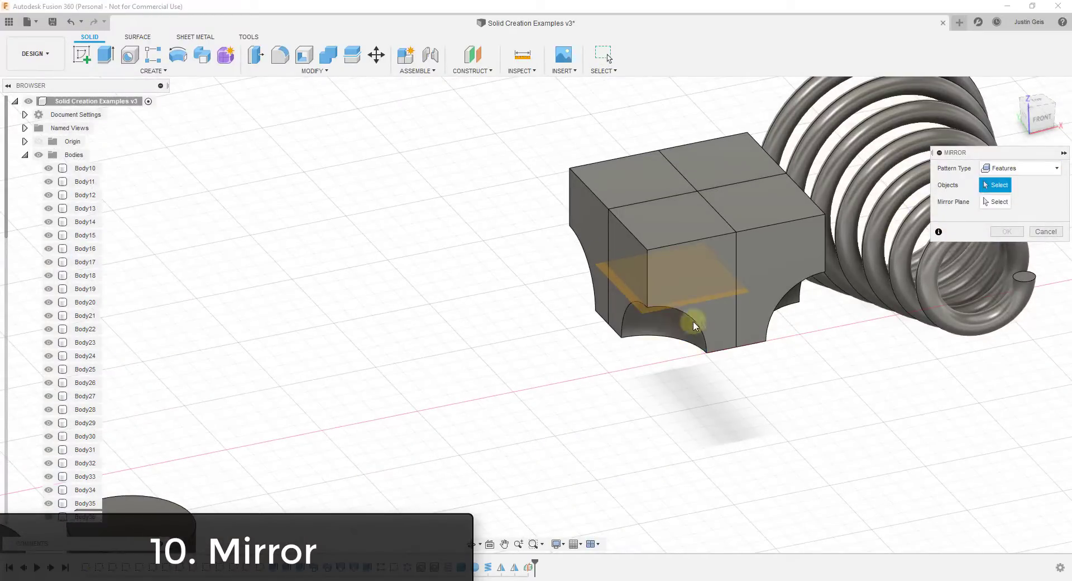
click(694, 326)
shift+middle_drag(694, 325, 682, 292)
click(682, 292)
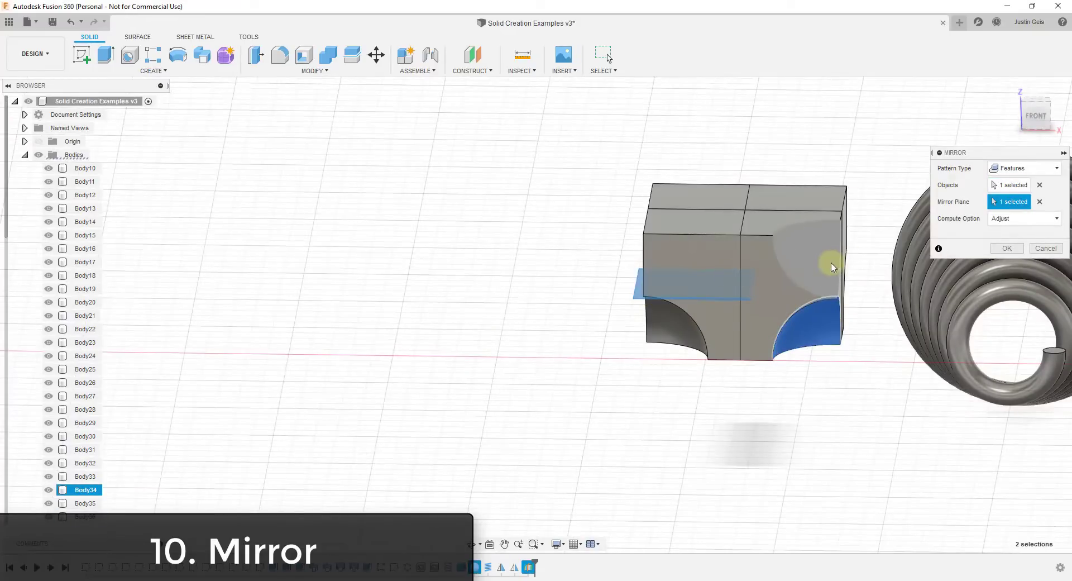
shift+middle_drag(830, 267, 819, 230)
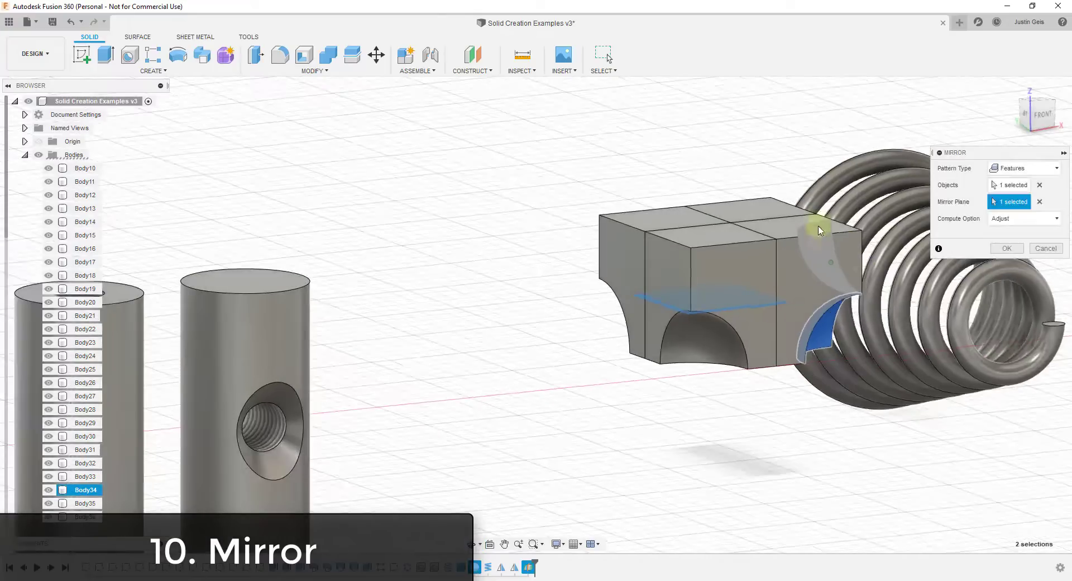
click(1007, 249)
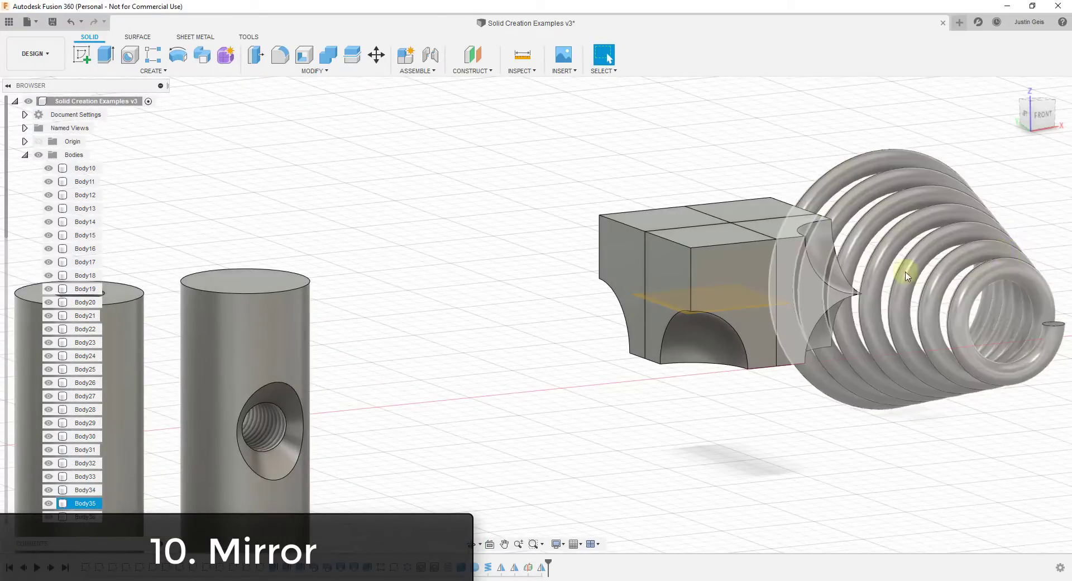
shift+middle_drag(904, 270, 873, 270)
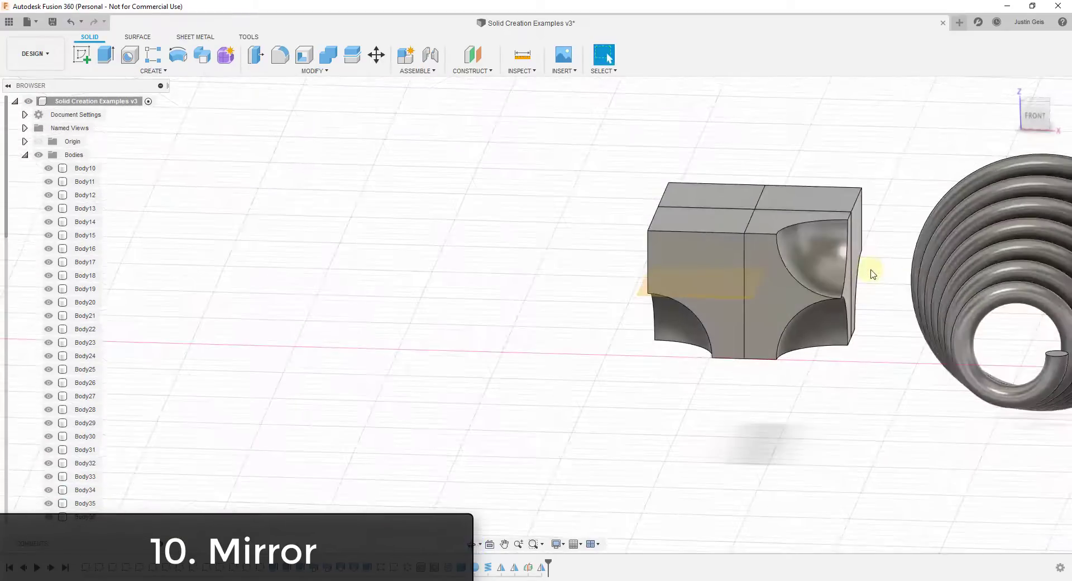
scroll(852, 270, up, 3)
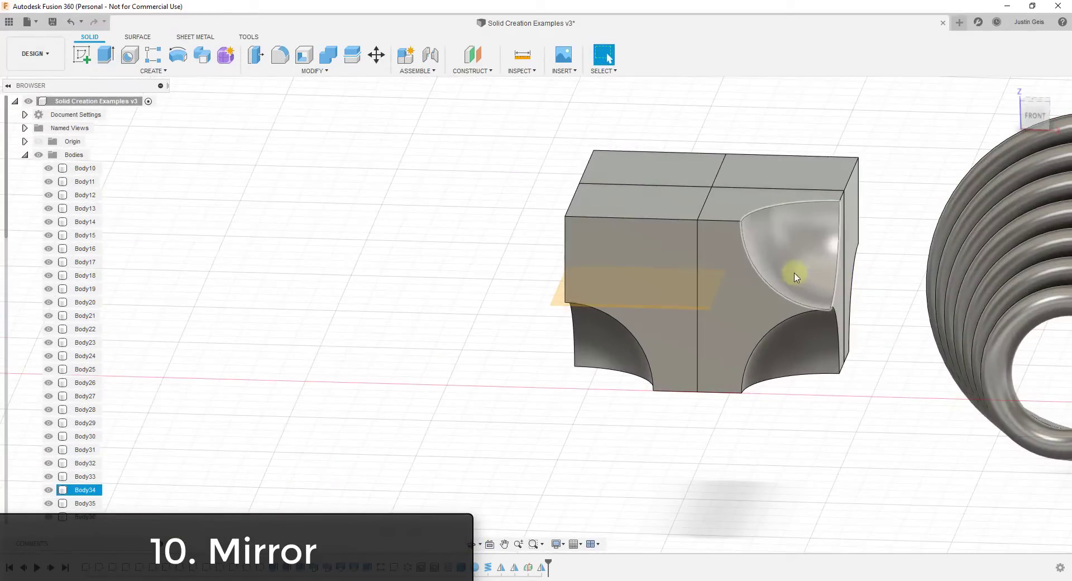
scroll(782, 285, down, 4)
scroll(743, 291, up, 3)
scroll(726, 274, down, 1)
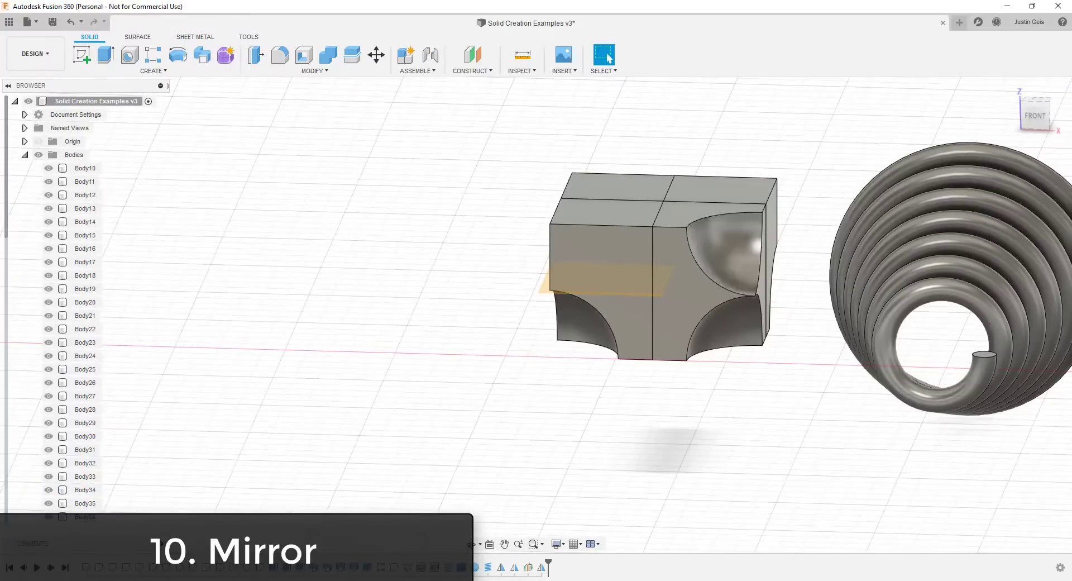